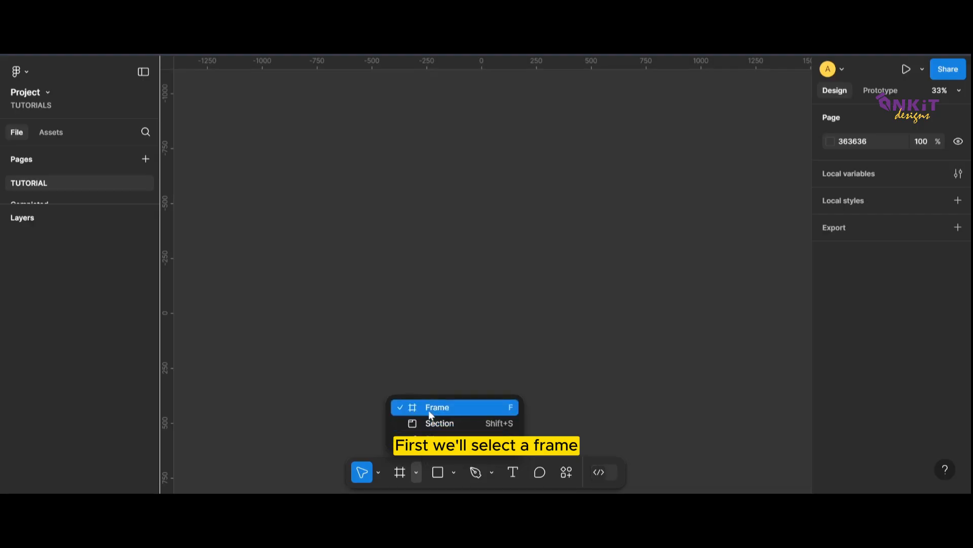
Step: Create a phone frame from the iPhone 14 & 15 Pro Max preset
{"action": "left_click", "coordinate": [428, 409]}
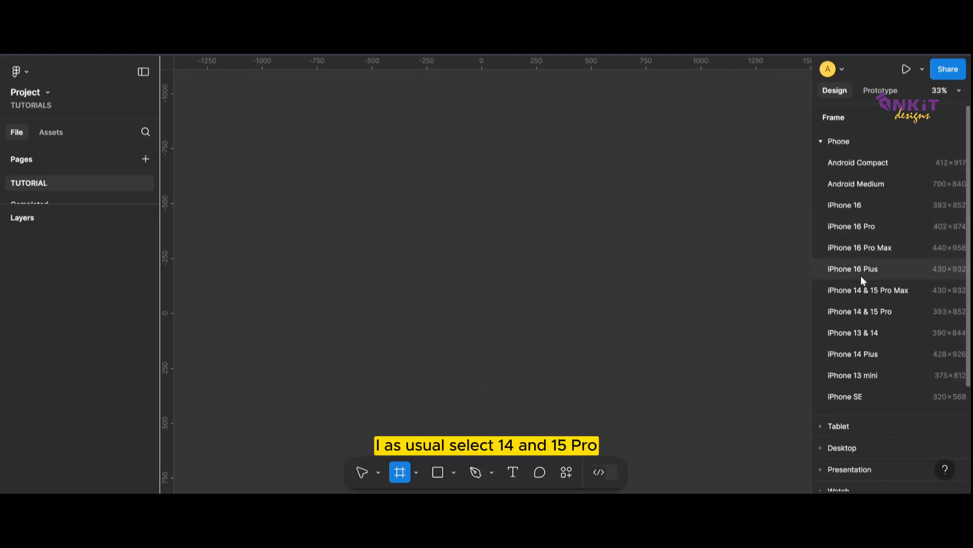
{"action": "left_click", "coordinate": [861, 293]}
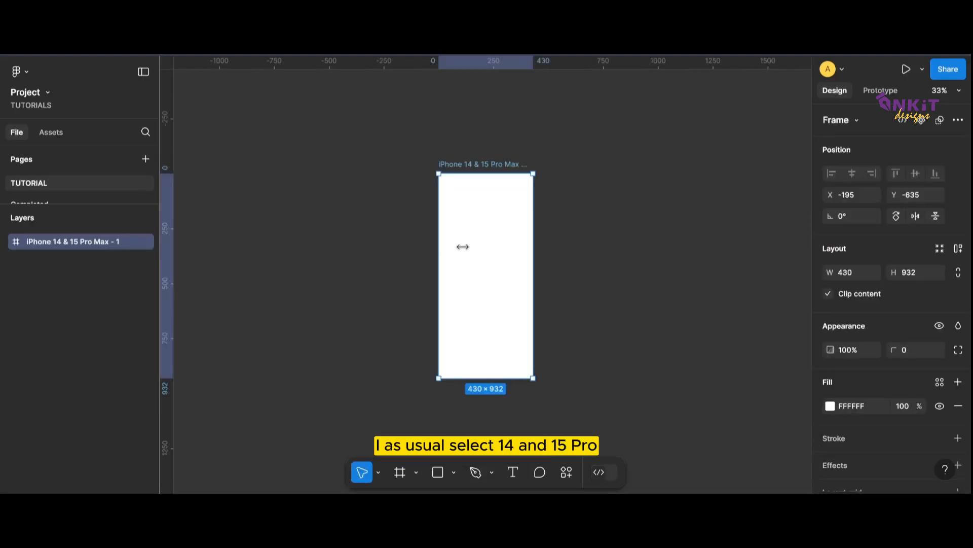
{"action": "scroll", "coordinate": [476, 294], "scroll_direction": "up", "scroll_amount": 3}
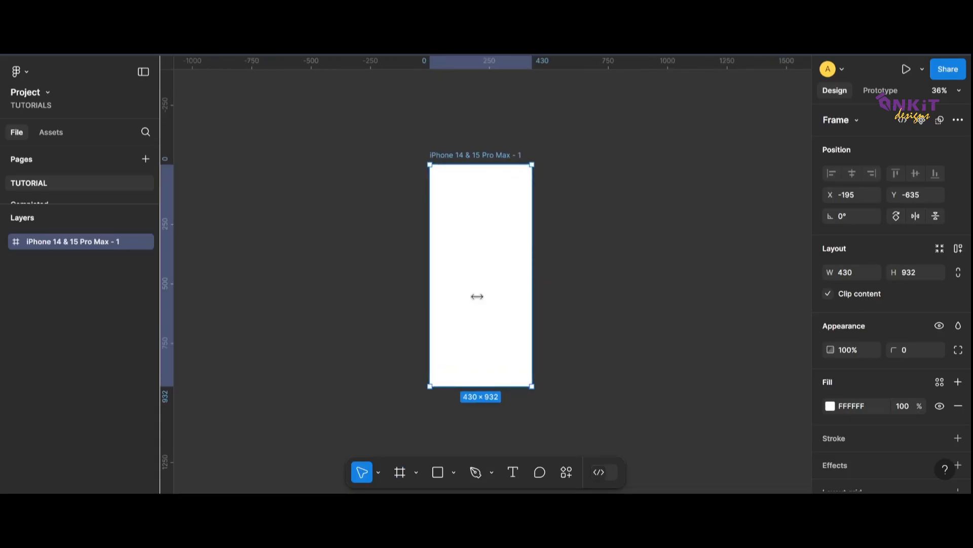
{"action": "scroll", "coordinate": [392, 299], "scroll_direction": "up", "scroll_amount": 1}
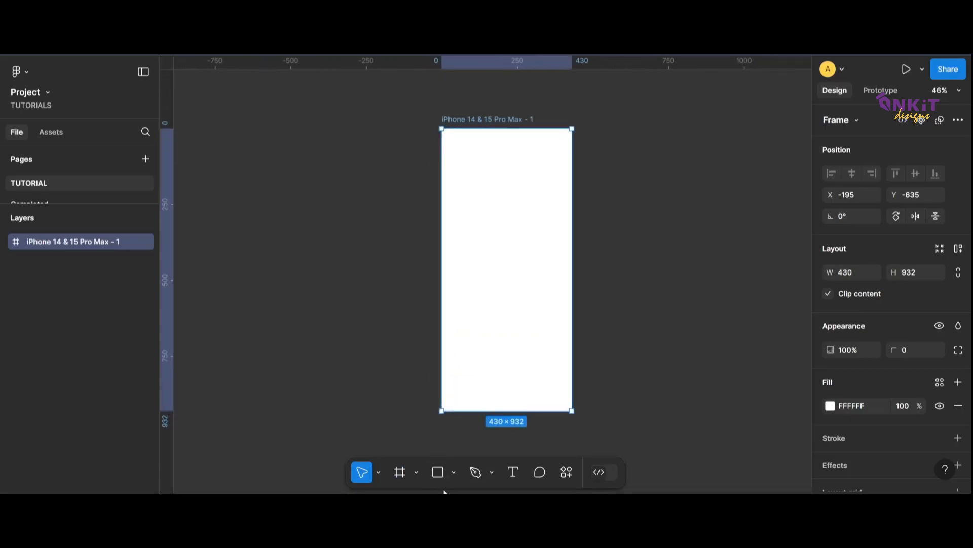
Step: Draw a square about 296 × 296 beside the phone frame and round its corners to a radius of 32
{"action": "left_click", "coordinate": [453, 474]}
{"action": "left_click", "coordinate": [472, 342]}
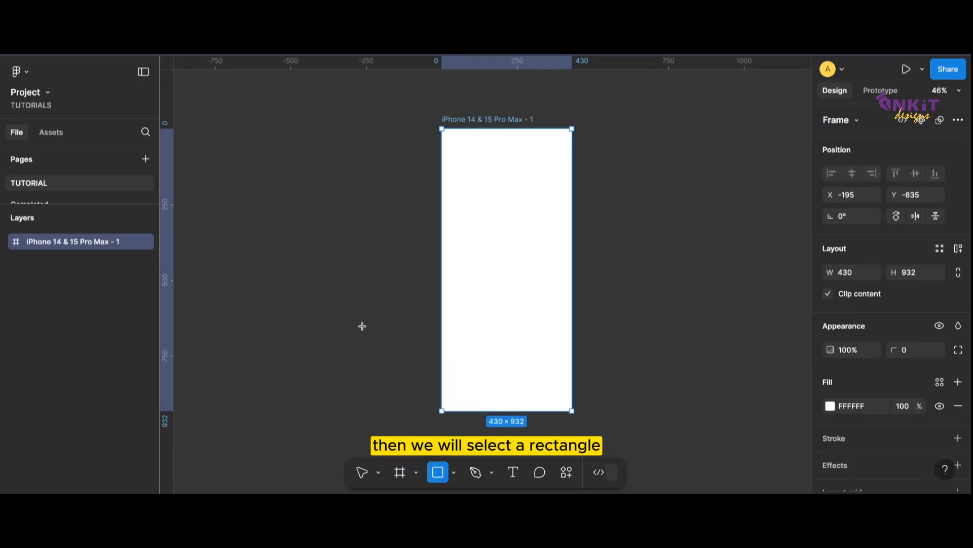
{"action": "mouse_move", "coordinate": [318, 238]}
{"action": "left_mouse_down"}
{"action": "mouse_move", "coordinate": [380, 343]}
{"action": "mouse_move", "coordinate": [388, 328]}
{"action": "left_mouse_up"}
{"action": "left_click_drag", "start_coordinate": [328, 248], "coordinate": [329, 249]}
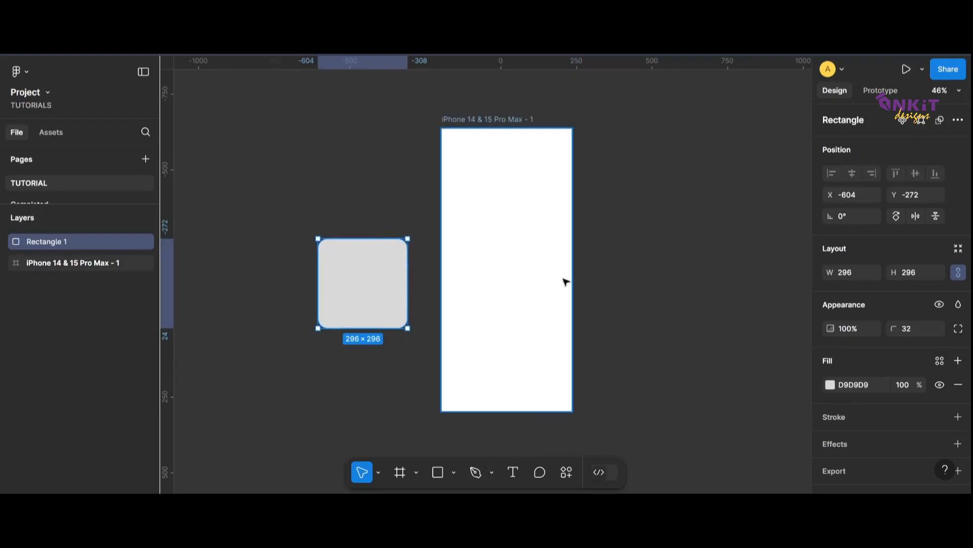
Step: Change the square's fill to the dark purple 260782
{"action": "left_click", "coordinate": [831, 387]}
{"action": "left_click_drag", "start_coordinate": [776, 336], "coordinate": [767, 337]}
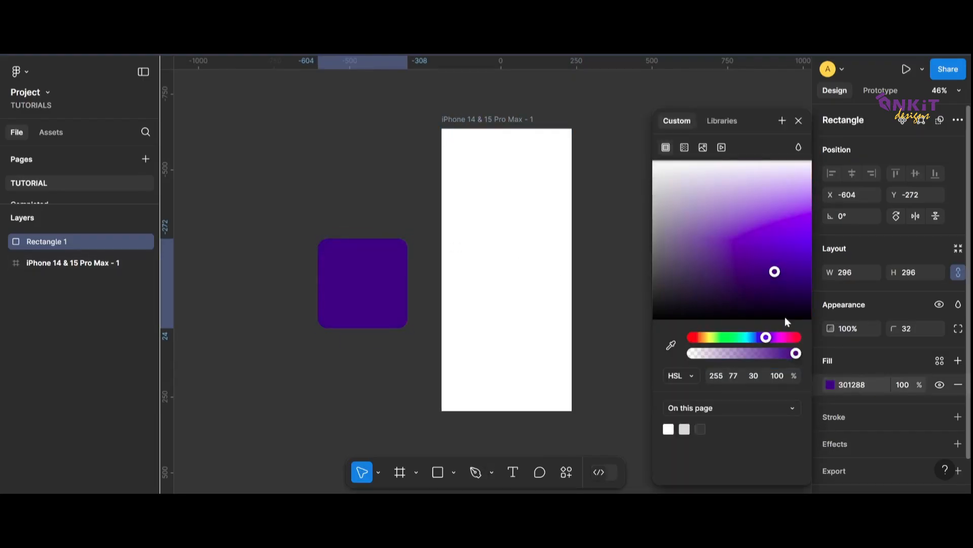
{"action": "left_click_drag", "start_coordinate": [774, 271], "coordinate": [796, 284]}
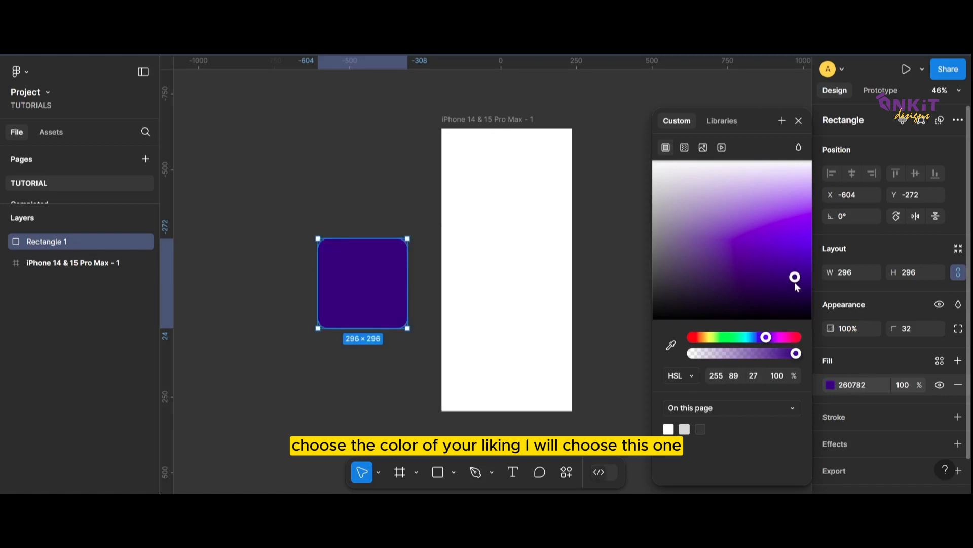
Step: Rotate the square 45°, move it onto the frame's left edge, and enlarge it to about 680 × 680
{"action": "left_click", "coordinate": [427, 387]}
{"action": "left_click_drag", "start_coordinate": [419, 338], "coordinate": [441, 285]}
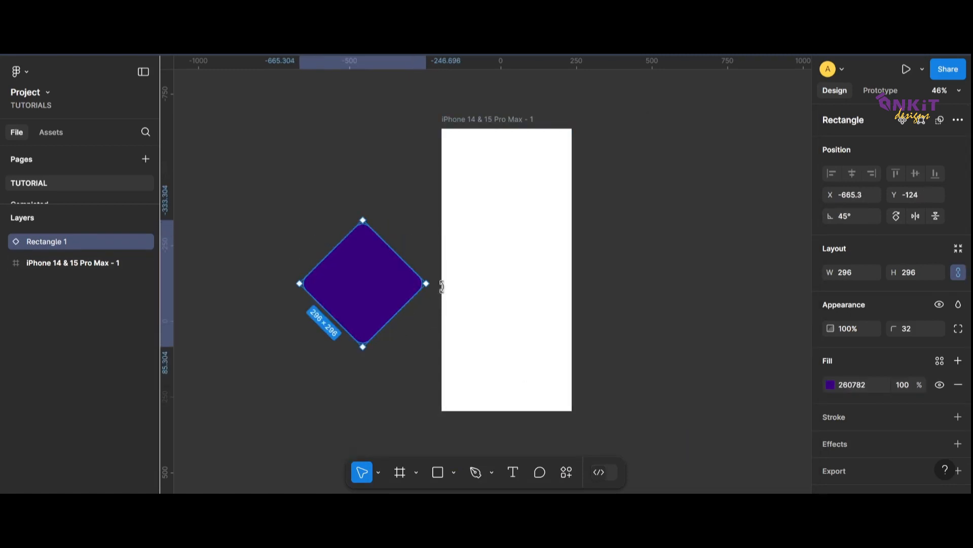
{"action": "left_click_drag", "start_coordinate": [363, 291], "coordinate": [443, 270]}
{"action": "left_click_drag", "start_coordinate": [444, 326], "coordinate": [443, 442]}
{"action": "left_click_drag", "start_coordinate": [479, 358], "coordinate": [483, 302]}
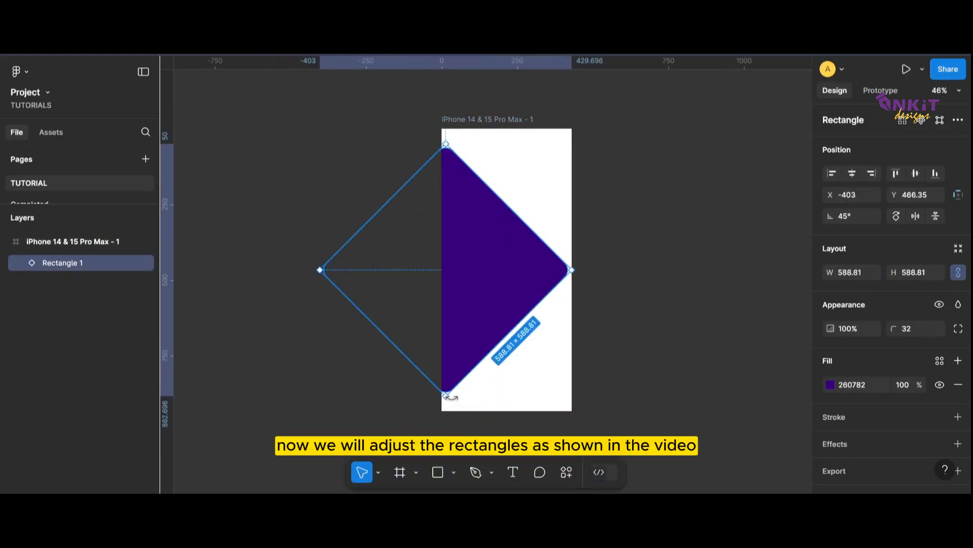
{"action": "left_click_drag", "start_coordinate": [445, 400], "coordinate": [446, 415]}
{"action": "left_click_drag", "start_coordinate": [445, 143], "coordinate": [446, 124]}
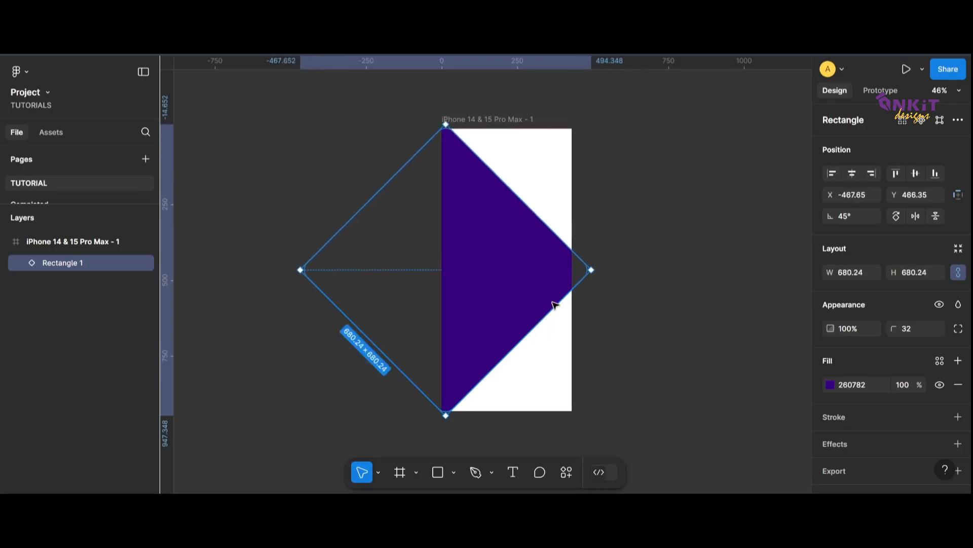
Step: Place a copy of the purple diamond over the frame's right edge, keeping both diamonds nested inside the frame
{"action": "left_click_drag", "start_coordinate": [554, 304], "coordinate": [635, 277]}
{"action": "left_click", "coordinate": [704, 292]}
{"action": "left_click", "coordinate": [495, 289]}
{"action": "left_click", "coordinate": [504, 269]}
{"action": "left_click_drag", "start_coordinate": [32, 243], "coordinate": [69, 267]}
Step: Rename the right diamond's layer to "top" and the left diamond's layer to "bottom"
{"action": "double_click", "coordinate": [70, 268]}
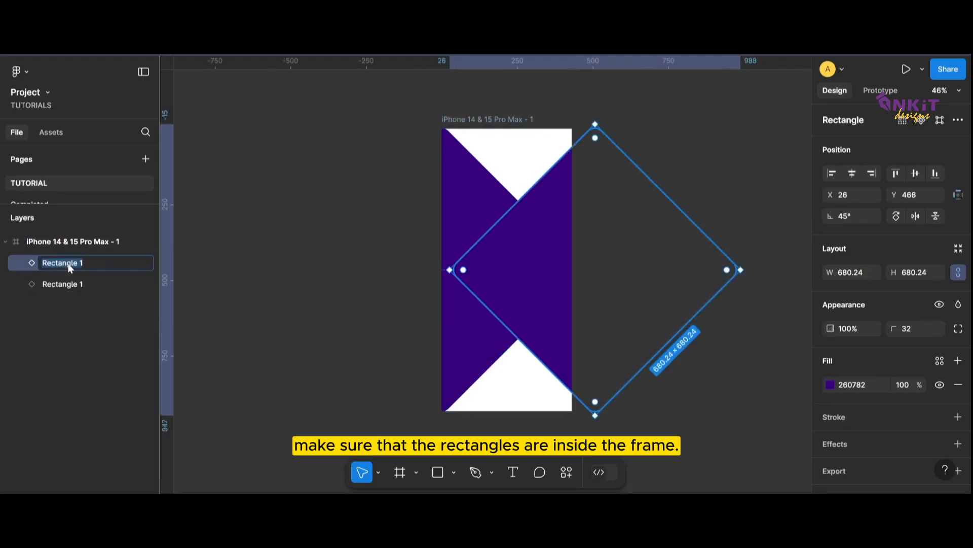
{"action": "type", "text": "top"}
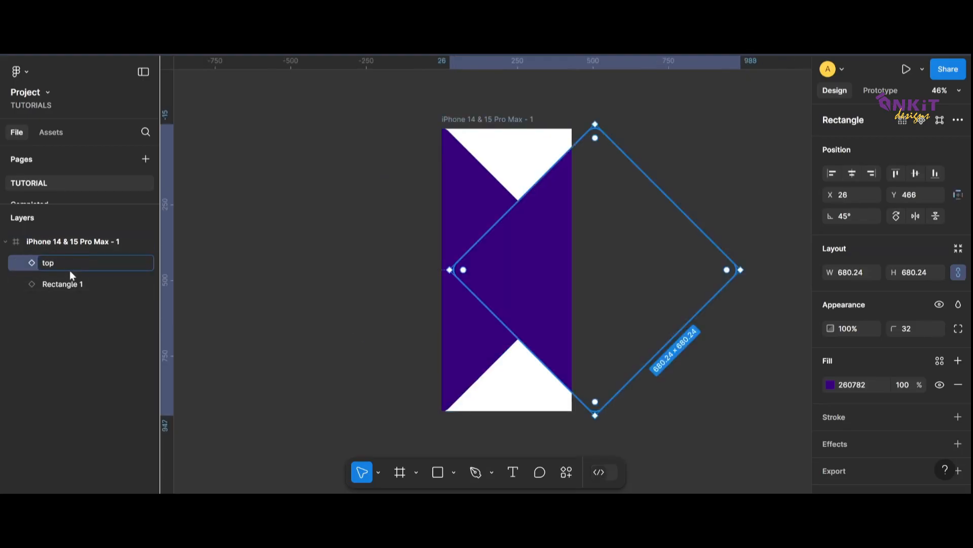
{"action": "left_click", "coordinate": [71, 283]}
{"action": "double_click", "coordinate": [72, 283]}
{"action": "type", "text": "bott"}
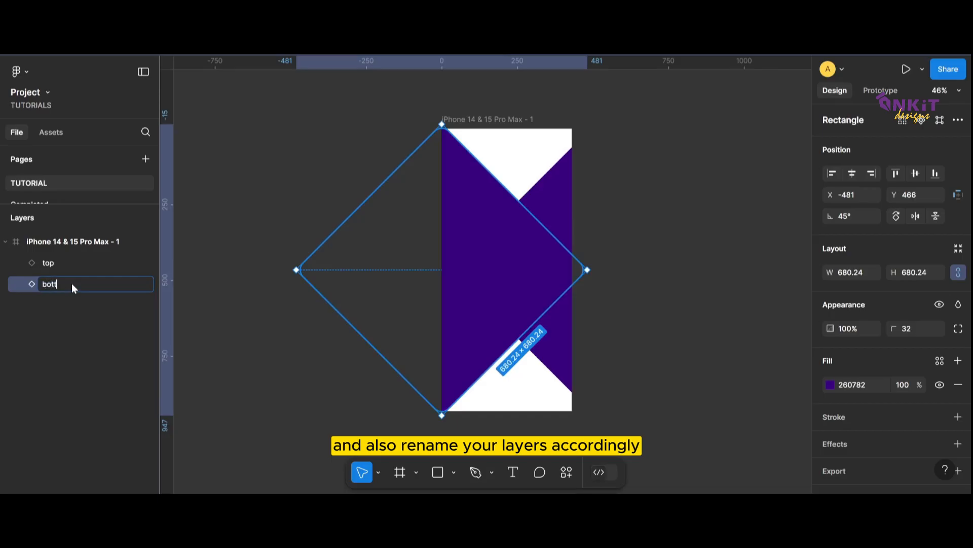
{"action": "type", "text": "om"}
Step: Move the top diamond to X -51, Y 466 so it mirrors the bottom diamond within the frame
{"action": "left_click", "coordinate": [110, 261]}
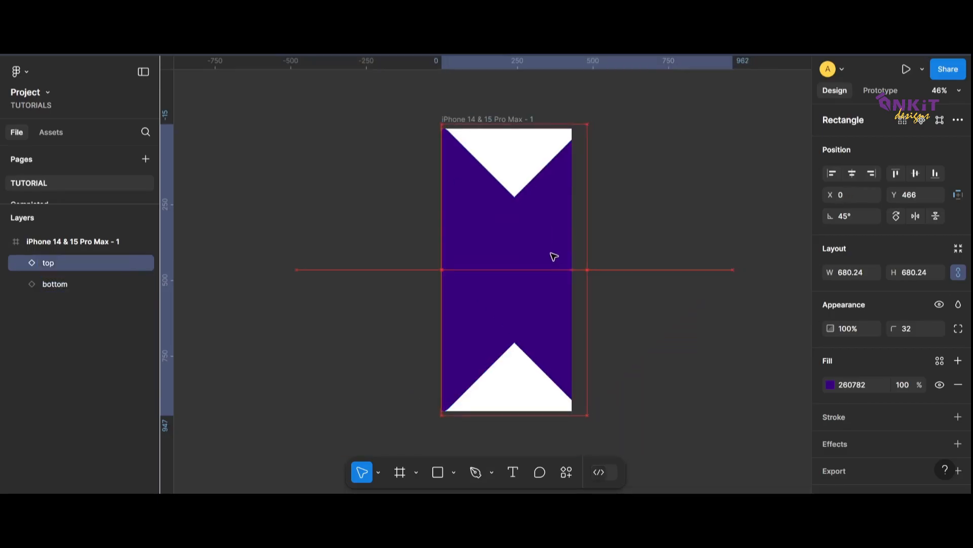
{"action": "left_click_drag", "start_coordinate": [554, 257], "coordinate": [536, 275]}
{"action": "left_click", "coordinate": [736, 253]}
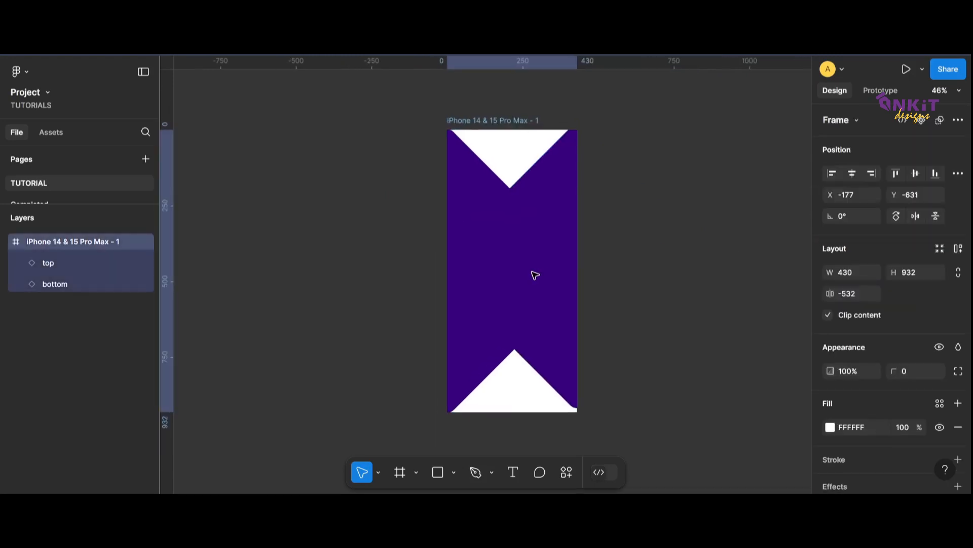
{"action": "left_click", "coordinate": [586, 261]}
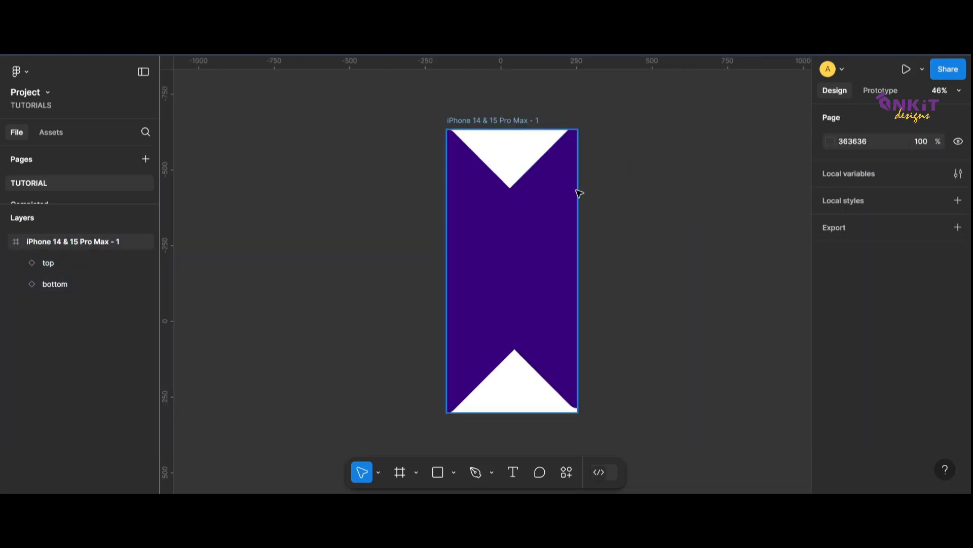
{"action": "left_click", "coordinate": [579, 144]}
{"action": "left_click", "coordinate": [637, 276]}
{"action": "left_click", "coordinate": [65, 260]}
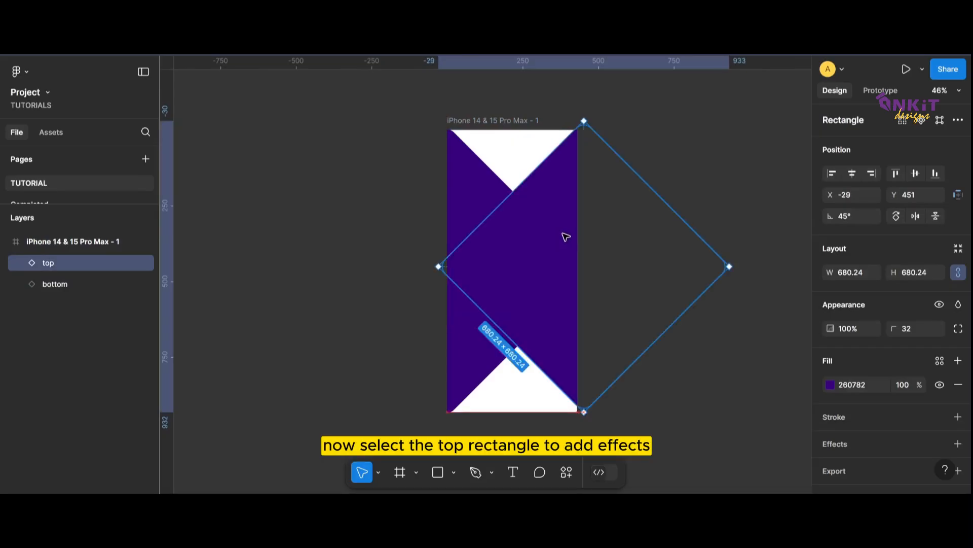
{"action": "left_click_drag", "start_coordinate": [566, 237], "coordinate": [562, 239]}
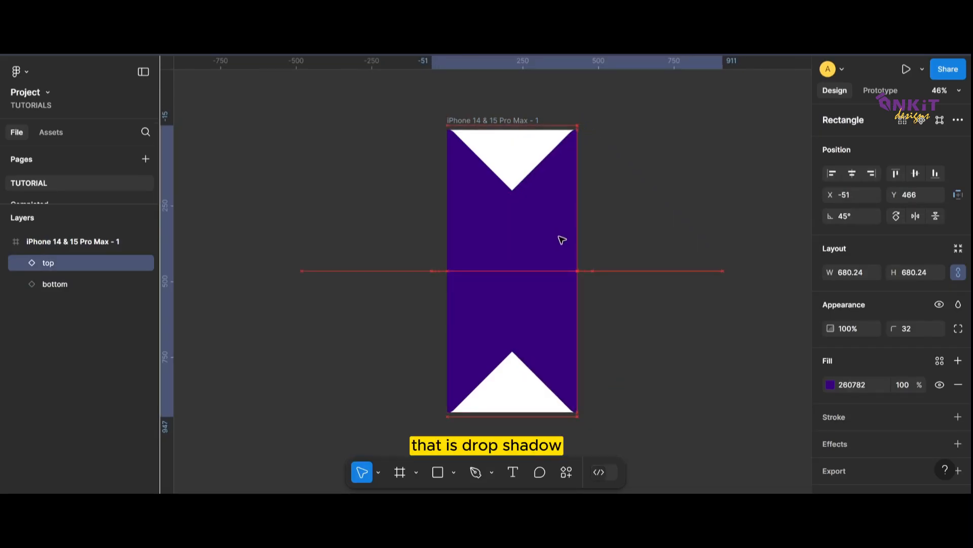
Step: Add a drop shadow to the top diamond with its Y offset set to 0
{"action": "scroll", "coordinate": [892, 355], "scroll_direction": "down", "scroll_amount": 2}
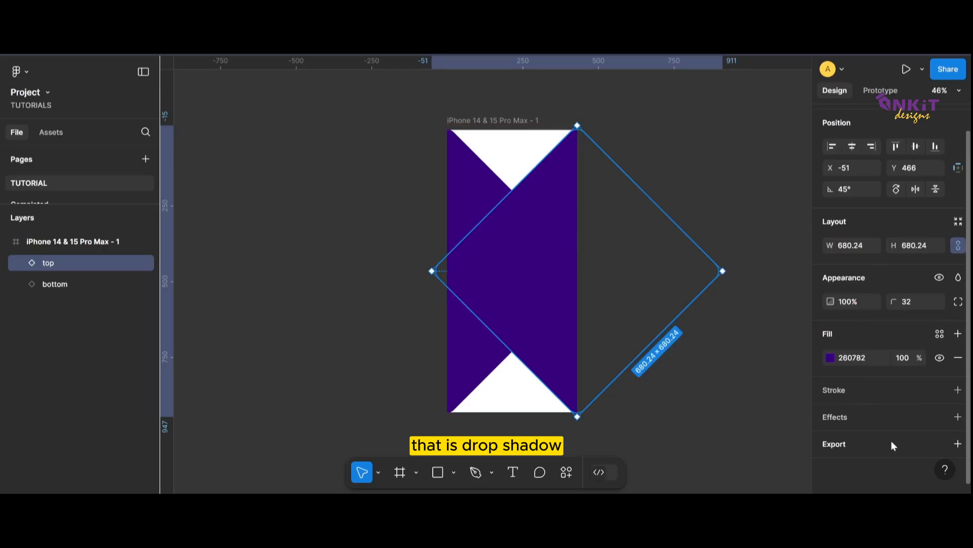
{"action": "left_click", "coordinate": [959, 416]}
{"action": "left_click", "coordinate": [824, 442]}
{"action": "left_click", "coordinate": [754, 404]}
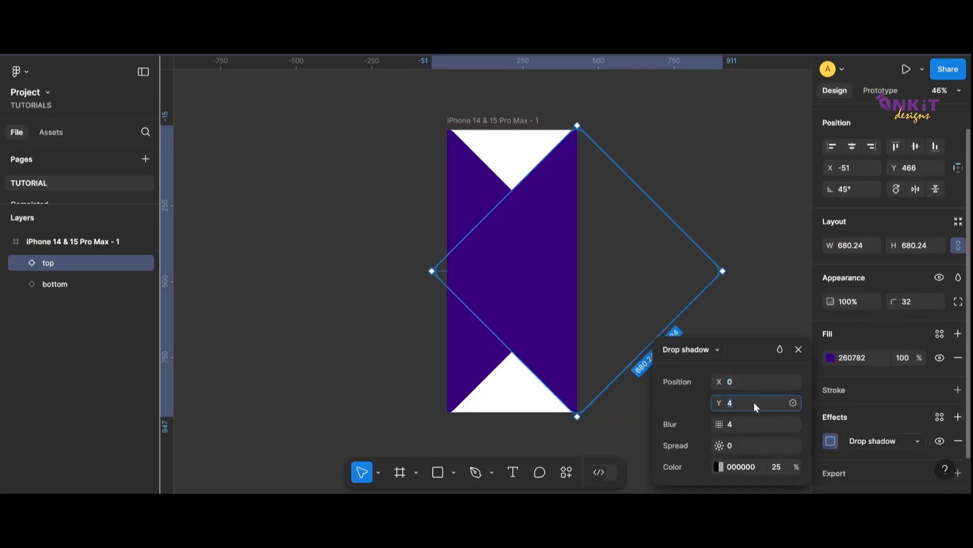
{"action": "type", "text": "0"}
Step: Increase the drop shadow's blur to 20
{"action": "left_click", "coordinate": [744, 428]}
{"action": "type", "text": "7"}
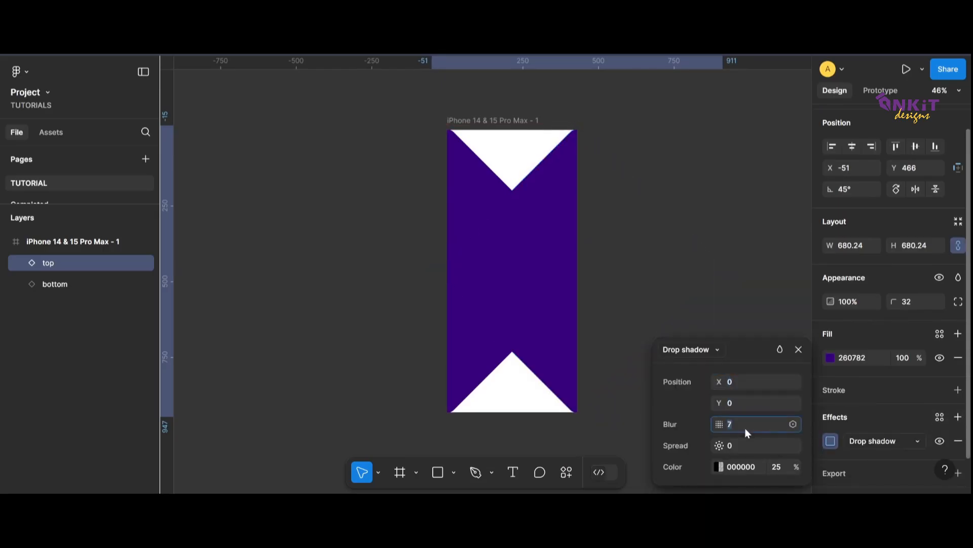
{"action": "type", "text": "10"}
{"action": "key", "text": "Return"}
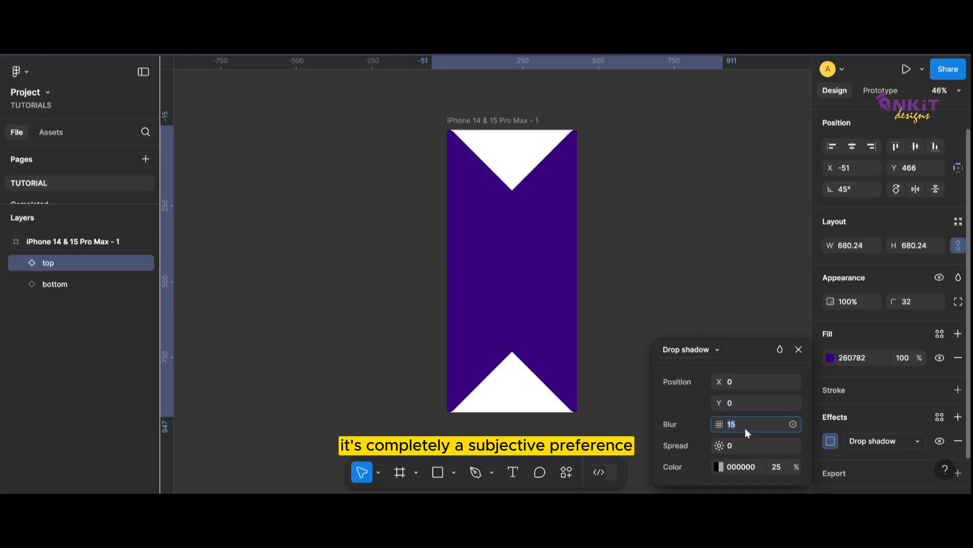
{"action": "key", "text": "Up"}
{"action": "key", "text": "Up"}
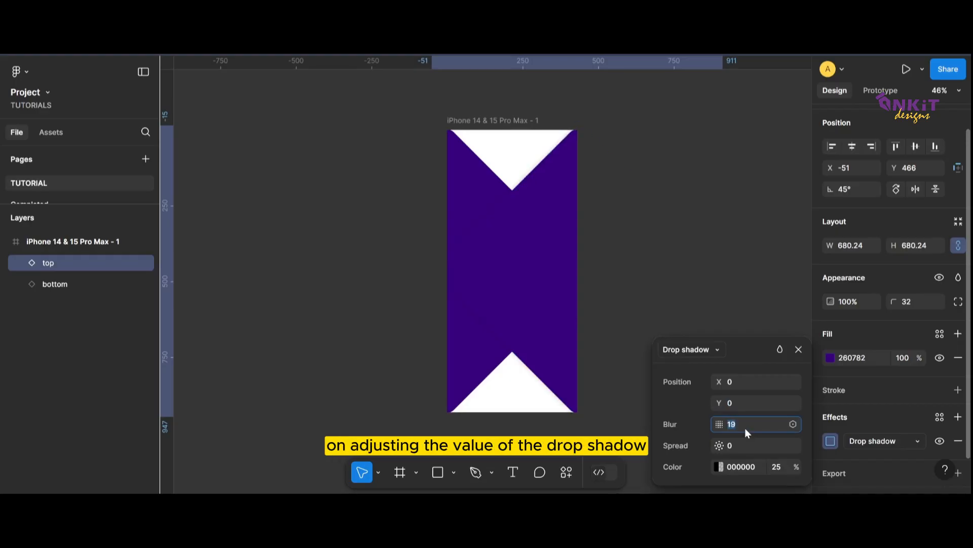
{"action": "key", "text": "Up"}
Step: Try different spread amounts for the drop shadow and settle on a spread of 2
{"action": "left_click", "coordinate": [749, 452]}
{"action": "key", "text": "Up"}
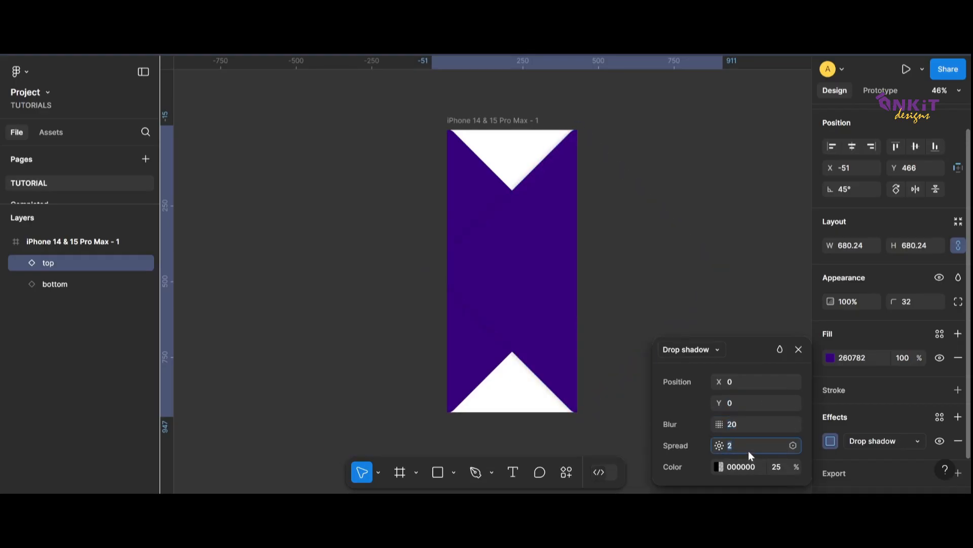
{"action": "key", "text": "Up"}
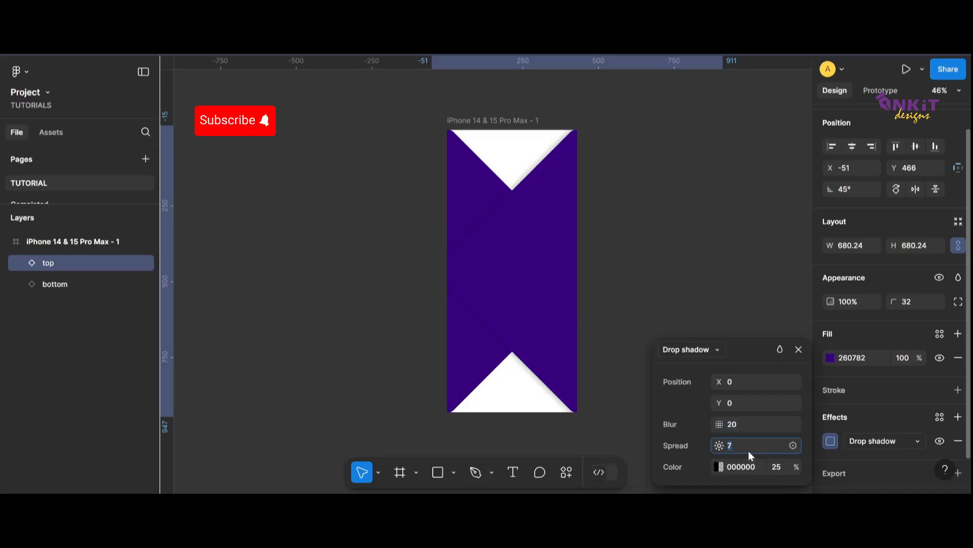
{"action": "key", "text": "Down"}
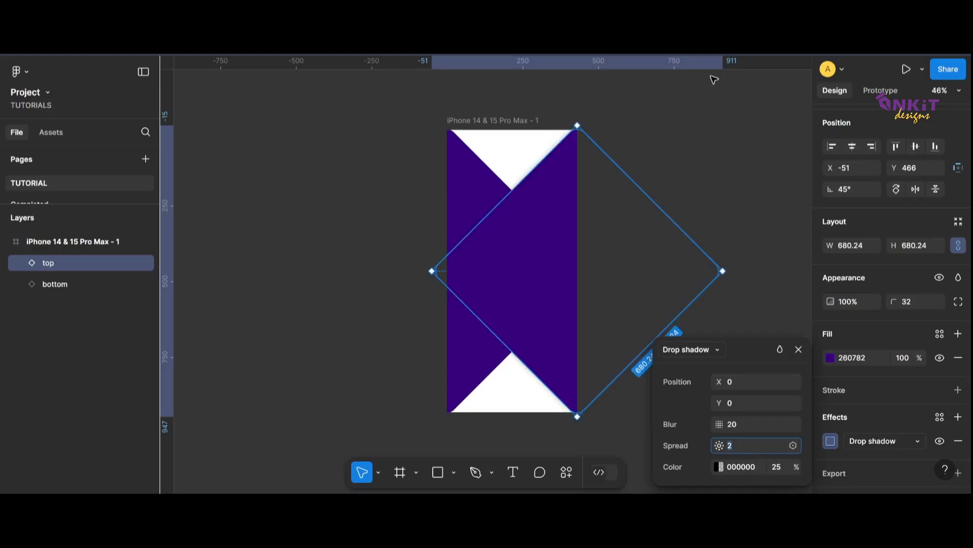
{"action": "left_click", "coordinate": [699, 204]}
Step: Duplicate the top diamond, shrink the copy to about 336 × 336, and place it centred at the frame's lower edge
{"action": "left_click", "coordinate": [525, 280]}
{"action": "scroll", "coordinate": [524, 280], "scroll_direction": "down", "scroll_amount": 1}
{"action": "left_click_drag", "start_coordinate": [525, 280], "coordinate": [657, 280]}
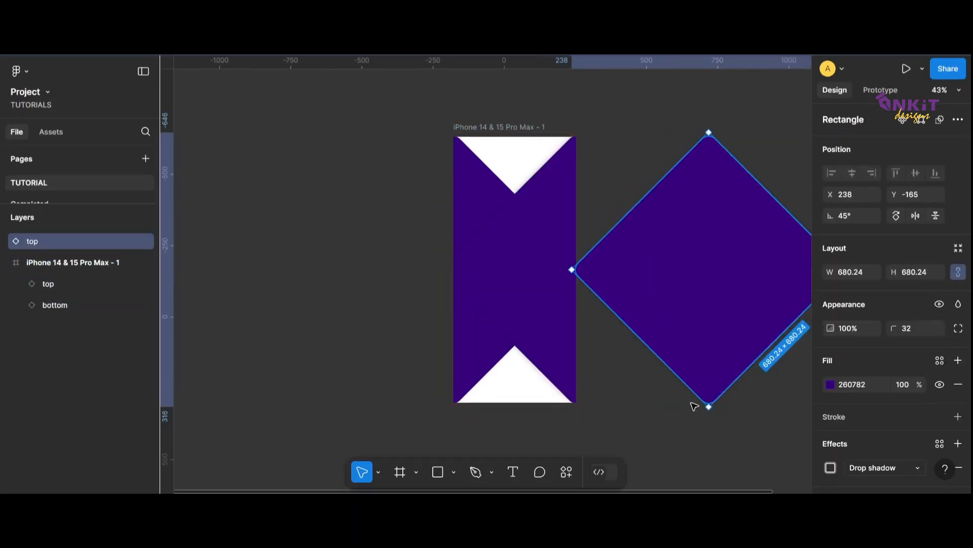
{"action": "left_click_drag", "start_coordinate": [708, 404], "coordinate": [715, 260]}
{"action": "left_click_drag", "start_coordinate": [721, 185], "coordinate": [530, 395]}
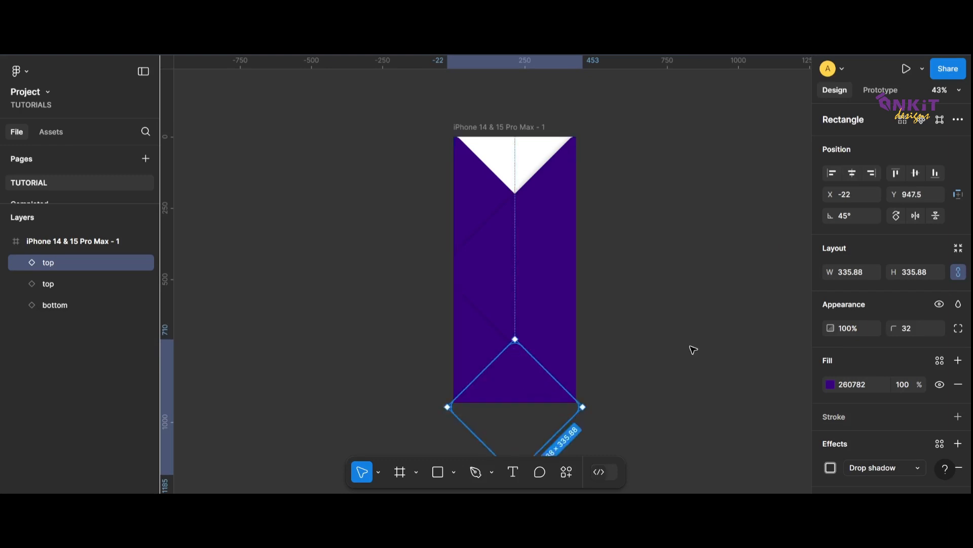
Step: Move the small diamond to Y 932.5 and place its layer directly beneath the top diamond's layer
{"action": "left_click", "coordinate": [695, 352]}
{"action": "left_click", "coordinate": [554, 380]}
{"action": "scroll", "coordinate": [554, 381], "scroll_direction": "up", "scroll_amount": 3}
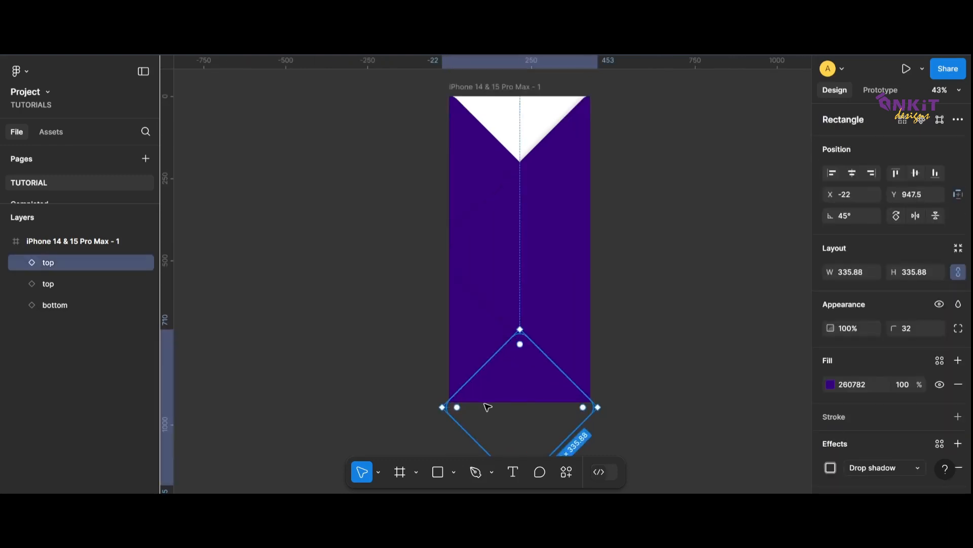
{"action": "left_click", "coordinate": [653, 351]}
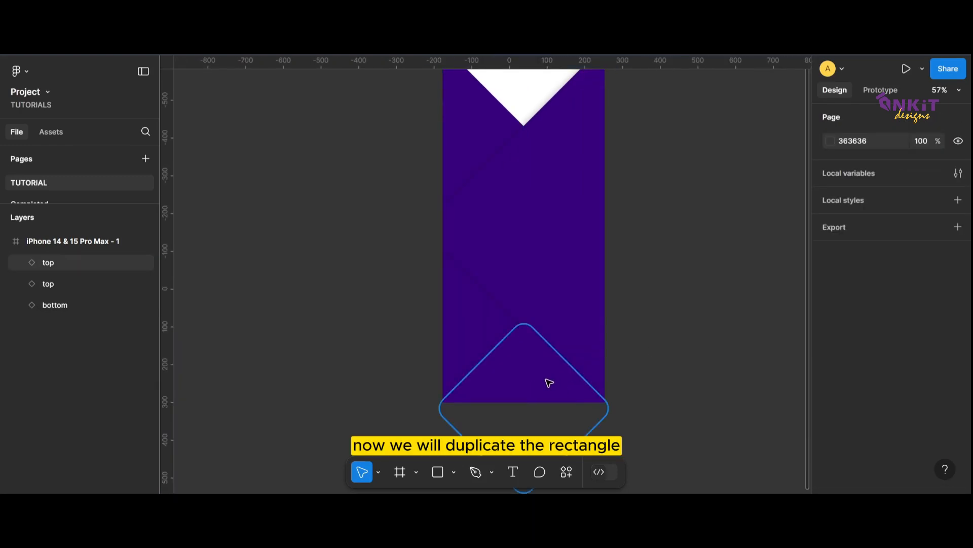
{"action": "left_click_drag", "start_coordinate": [546, 383], "coordinate": [543, 365]}
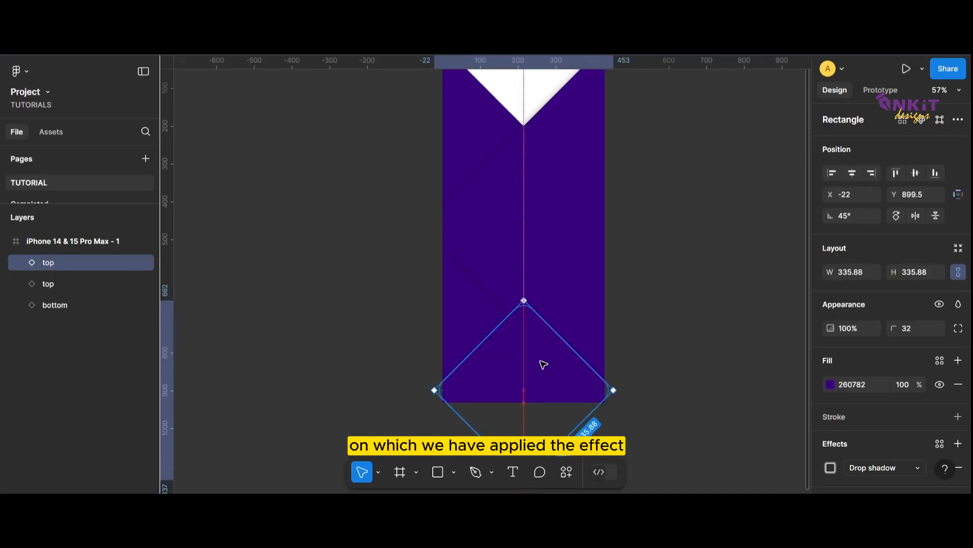
{"action": "scroll", "coordinate": [543, 365], "scroll_direction": "down", "scroll_amount": 1}
{"action": "left_click", "coordinate": [543, 365]}
{"action": "mouse_move", "coordinate": [534, 326]}
{"action": "left_mouse_down"}
{"action": "mouse_move", "coordinate": [529, 339]}
{"action": "mouse_move", "coordinate": [542, 332]}
{"action": "left_mouse_up"}
Step: Rename the small diamond's layer to "lower bottom"
{"action": "left_click", "coordinate": [63, 288]}
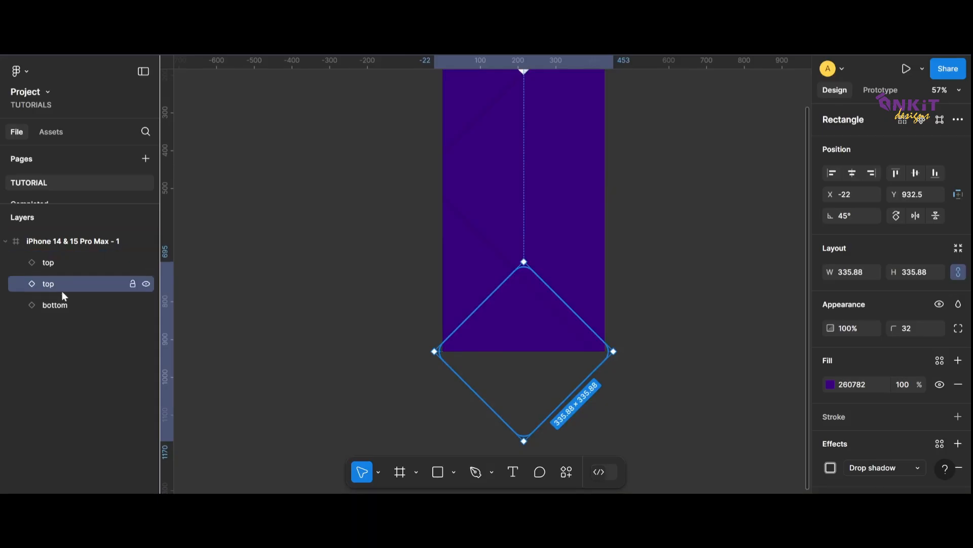
{"action": "double_click", "coordinate": [65, 287]}
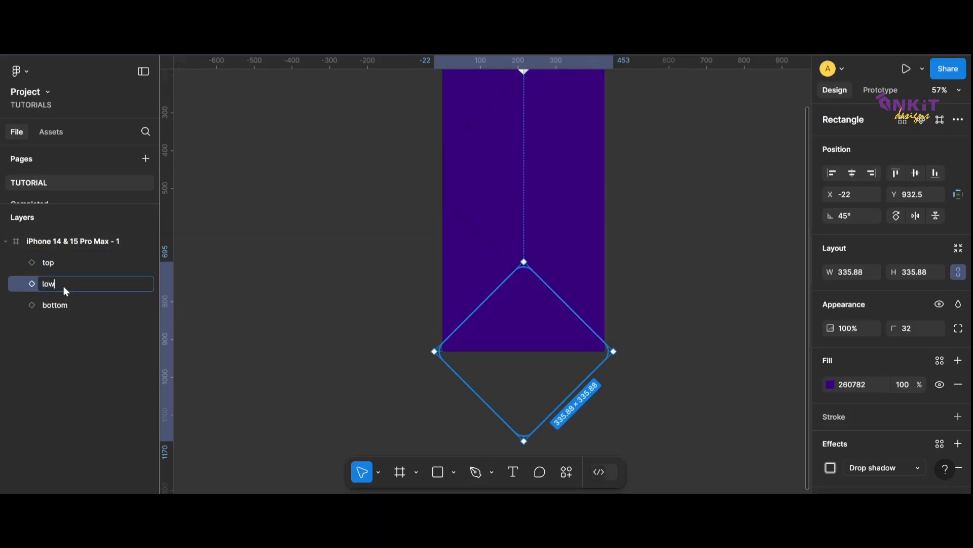
{"action": "type", "text": "lower bottom"}
{"action": "left_click", "coordinate": [630, 370]}
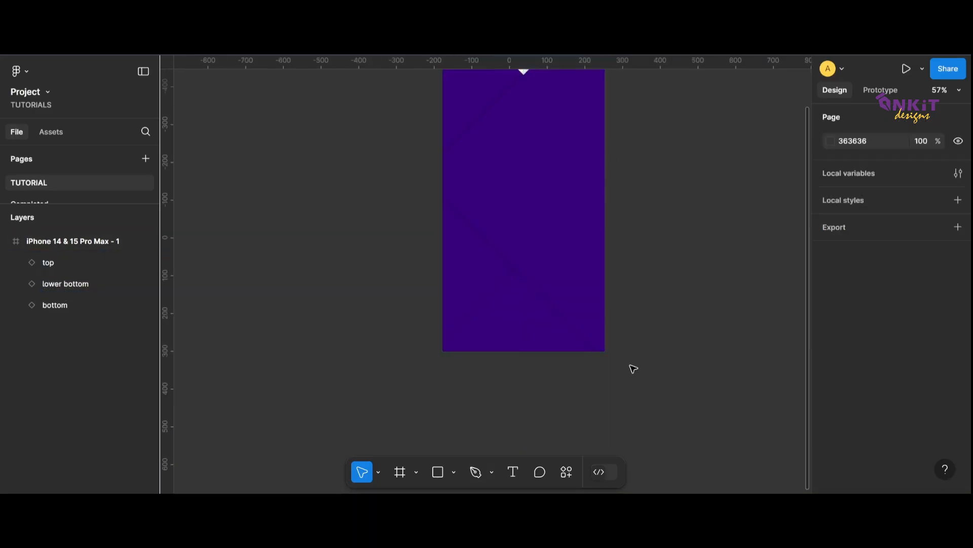
Step: Duplicate the "lower bottom" diamond, centre the copy on the frame's upper edge, and place its layer directly above "bottom"
{"action": "left_click", "coordinate": [557, 339]}
{"action": "left_click_drag", "start_coordinate": [556, 339], "coordinate": [640, 253]}
{"action": "scroll", "coordinate": [638, 253], "scroll_direction": "up", "scroll_amount": 3}
{"action": "left_click_drag", "start_coordinate": [630, 368], "coordinate": [541, 158]}
{"action": "left_click_drag", "start_coordinate": [76, 243], "coordinate": [75, 300]}
{"action": "left_click", "coordinate": [704, 231]}
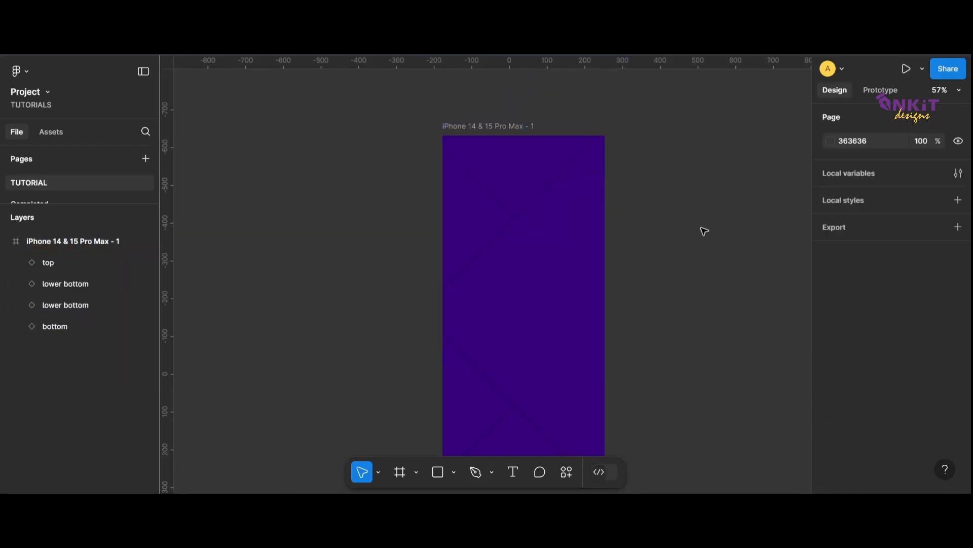
Step: Rename the copied small diamond's layer to "top most"
{"action": "double_click", "coordinate": [62, 306]}
{"action": "type", "text": "top m"}
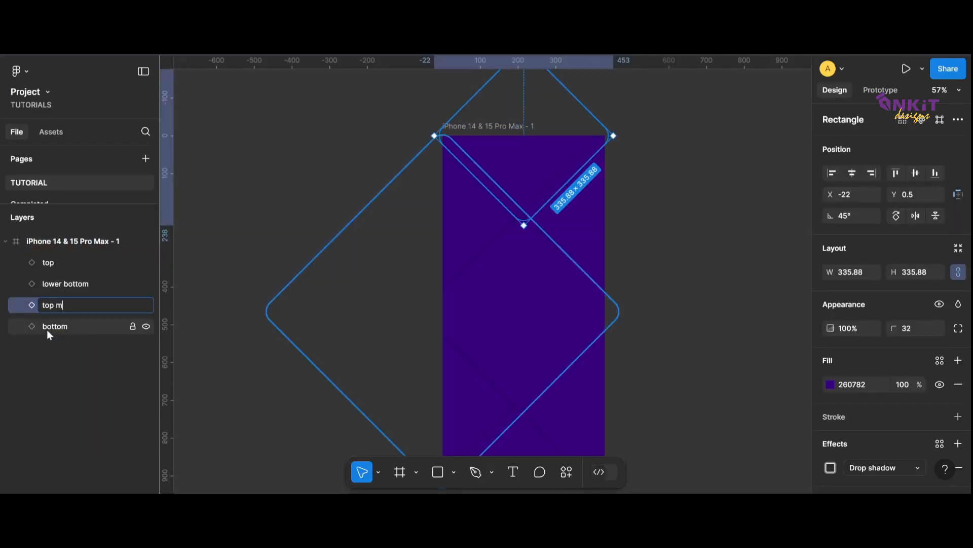
{"action": "type", "text": "ost"}
{"action": "left_click", "coordinate": [237, 216]}
Step: Duplicate the iPhone frame and place the copy level with the original, about 347 px to its right
{"action": "scroll", "coordinate": [732, 261], "scroll_direction": "down", "scroll_amount": 3}
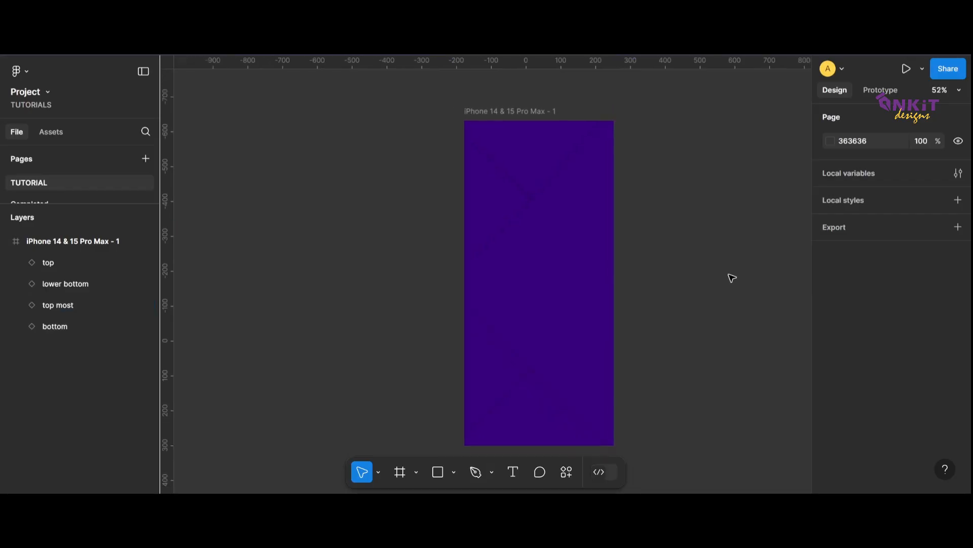
{"action": "scroll", "coordinate": [583, 350], "scroll_direction": "down", "scroll_amount": 1}
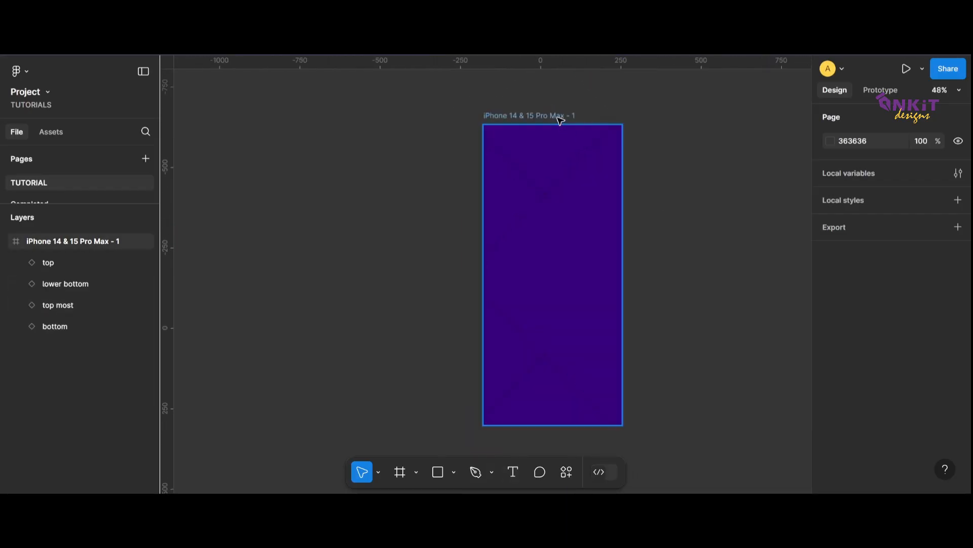
{"action": "left_click_drag", "start_coordinate": [560, 121], "coordinate": [582, 116]}
{"action": "left_click", "coordinate": [521, 217]}
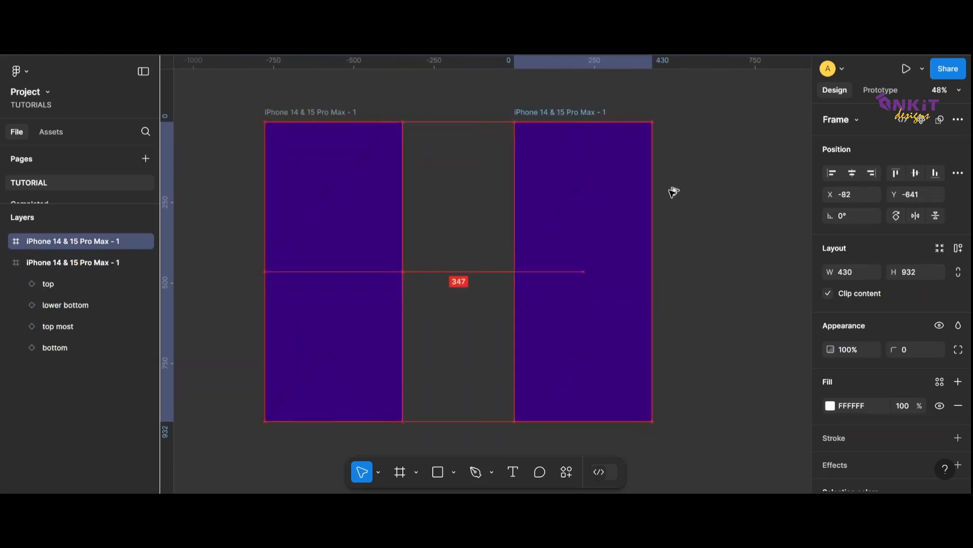
{"action": "left_click", "coordinate": [720, 225]}
Step: Move the "top" diamond in the duplicated frame horizontally right to about X 411, keeping it nested in the frame
{"action": "left_click", "coordinate": [604, 285]}
{"action": "left_click", "coordinate": [605, 284]}
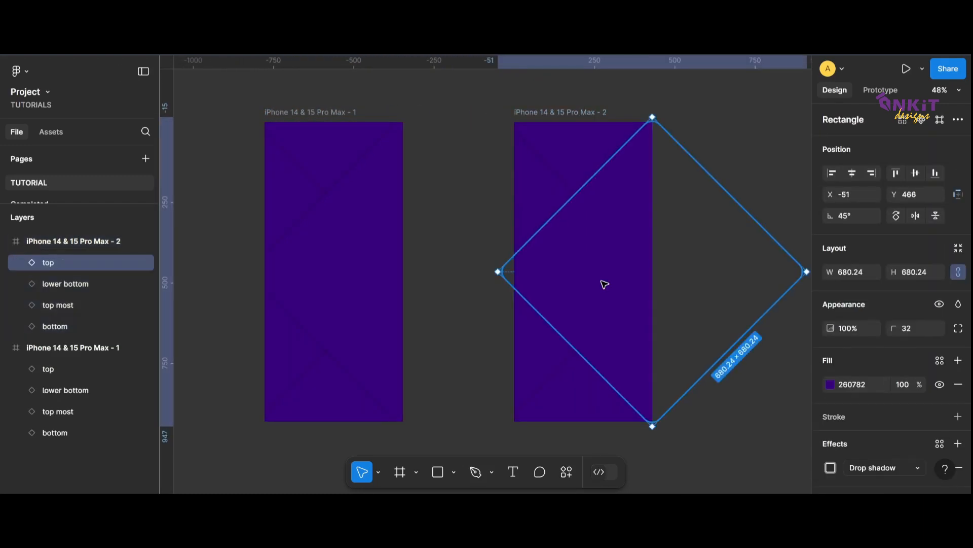
{"action": "key", "text": "Right"}
{"action": "key", "text": "Right"}
{"action": "key", "text": "Right"}
{"action": "key", "text": "Right"}
{"action": "key", "text": "Right"}
{"action": "key", "text": "Right"}
{"action": "key", "text": "Right"}
{"action": "key", "text": "Right"}
{"action": "key", "text": "Right"}
{"action": "key", "text": "Right"}
{"action": "key", "text": "Right"}
{"action": "key", "text": "Right"}
{"action": "key", "text": "Right"}
{"action": "key", "text": "Right"}
{"action": "key", "text": "Right"}
{"action": "key", "text": "Right"}
{"action": "key", "text": "Right"}
{"action": "key", "text": "Right"}
{"action": "key", "text": "Right"}
{"action": "key", "text": "Right"}
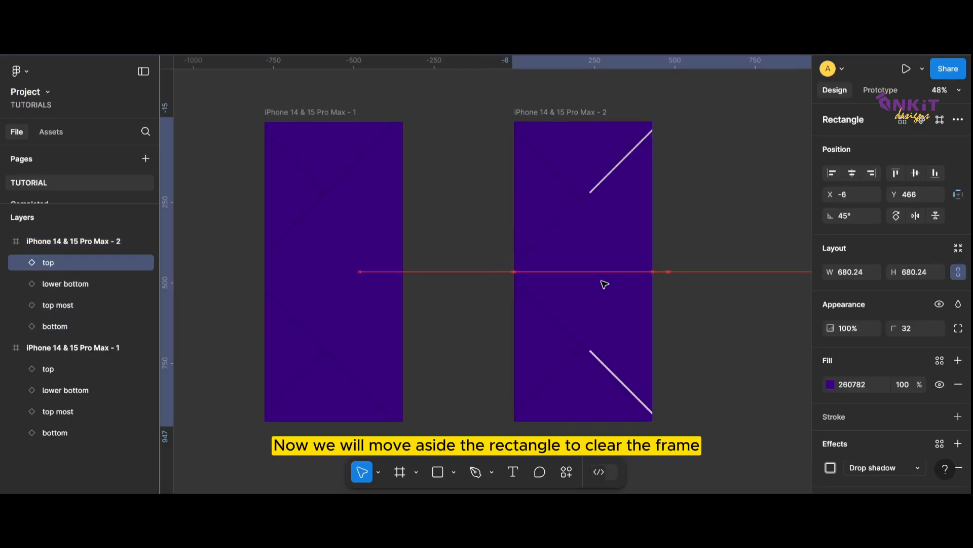
{"action": "key", "text": "Right"}
{"action": "key", "text": "Right"}
{"action": "key", "text": "Right"}
{"action": "key", "text": "Right"}
{"action": "key", "text": "Right"}
{"action": "key", "text": "Right"}
{"action": "key", "text": "Right"}
{"action": "key", "text": "Right"}
{"action": "key", "text": "Right"}
{"action": "key", "text": "Right"}
{"action": "key", "text": "Right"}
{"action": "key", "text": "Right"}
{"action": "key", "text": "Right"}
{"action": "key", "text": "Right"}
{"action": "key", "text": "Right"}
{"action": "key", "text": "Right"}
{"action": "key", "text": "Right"}
{"action": "key", "text": "Right"}
{"action": "key", "text": "Right"}
{"action": "key", "text": "Right"}
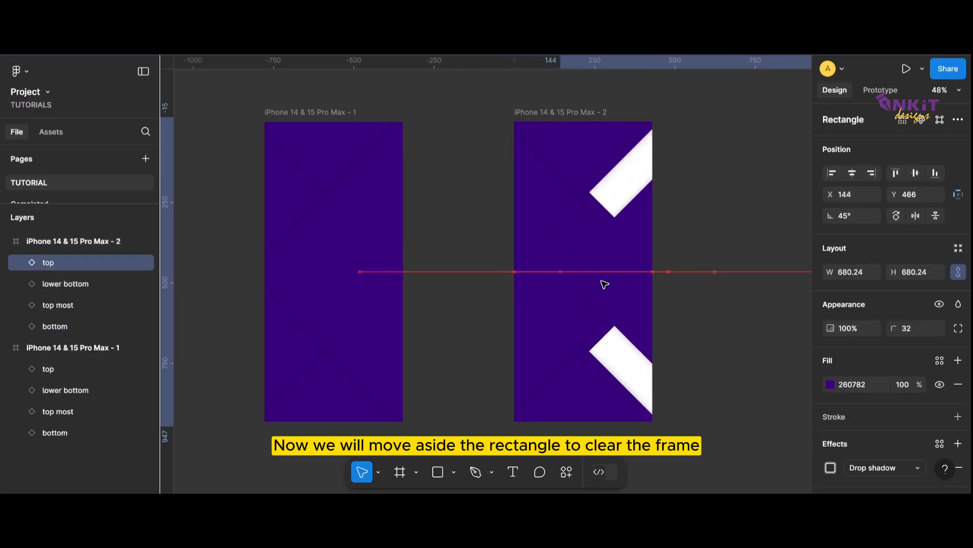
{"action": "key", "text": "Right"}
{"action": "key", "text": "Right"}
{"action": "key", "text": "Right"}
{"action": "key", "text": "Right"}
{"action": "key", "text": "Right"}
{"action": "key", "text": "Right"}
{"action": "key", "text": "Right"}
{"action": "key", "text": "Right"}
{"action": "key", "text": "Right"}
{"action": "key", "text": "Right"}
{"action": "key", "text": "Right"}
{"action": "key", "text": "Right"}
{"action": "key", "text": "Right"}
{"action": "key", "text": "Right"}
{"action": "key", "text": "Right"}
{"action": "key", "text": "Right"}
{"action": "key", "text": "Right"}
{"action": "key", "text": "Right"}
{"action": "key", "text": "Right"}
{"action": "key", "text": "Right"}
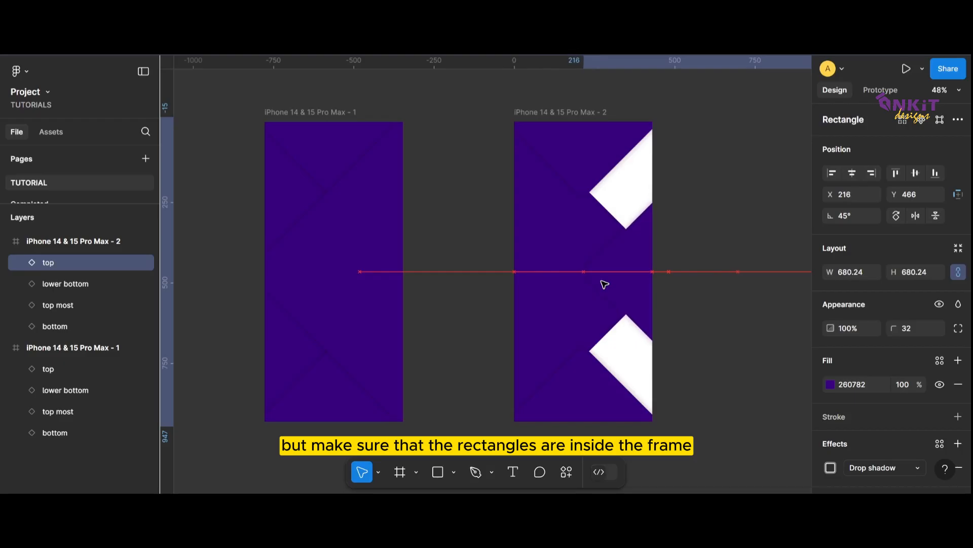
{"action": "key", "text": "Right"}
{"action": "key", "text": "Right"}
{"action": "key", "text": "Right"}
{"action": "key", "text": "Right"}
{"action": "key", "text": "Right"}
{"action": "key", "text": "Right"}
{"action": "key", "text": "Right"}
{"action": "key", "text": "Right"}
{"action": "key", "text": "Right"}
{"action": "key", "text": "Right"}
{"action": "key", "text": "Right"}
{"action": "key", "text": "Right"}
{"action": "key", "text": "Right"}
{"action": "key", "text": "Right"}
{"action": "key", "text": "Right"}
{"action": "key", "text": "Right"}
{"action": "key", "text": "Right"}
{"action": "key", "text": "Right"}
{"action": "key", "text": "Right"}
{"action": "key", "text": "Right"}
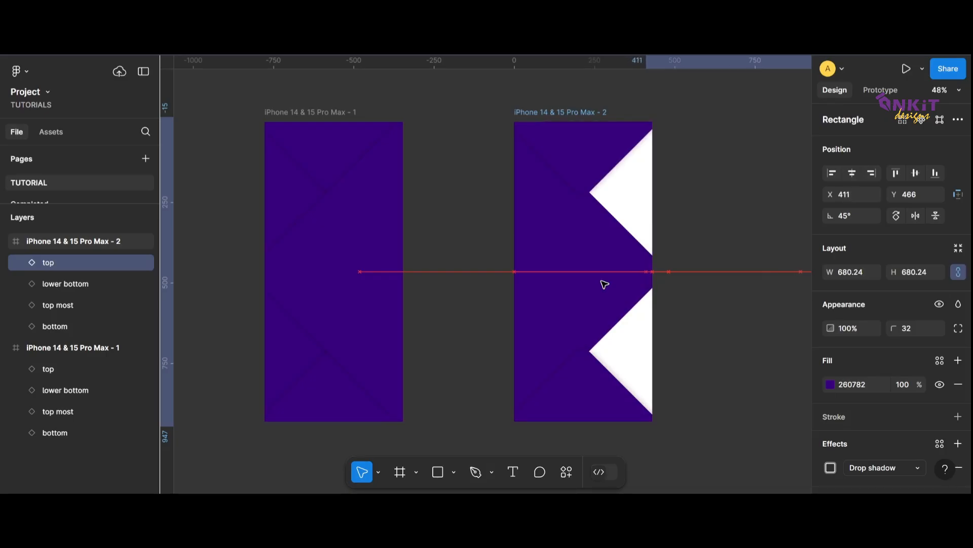
Step: Move the "bottom" diamond in the duplicated frame horizontally left, past X -926, until it clears the frame's left edge
{"action": "left_click", "coordinate": [552, 304]}
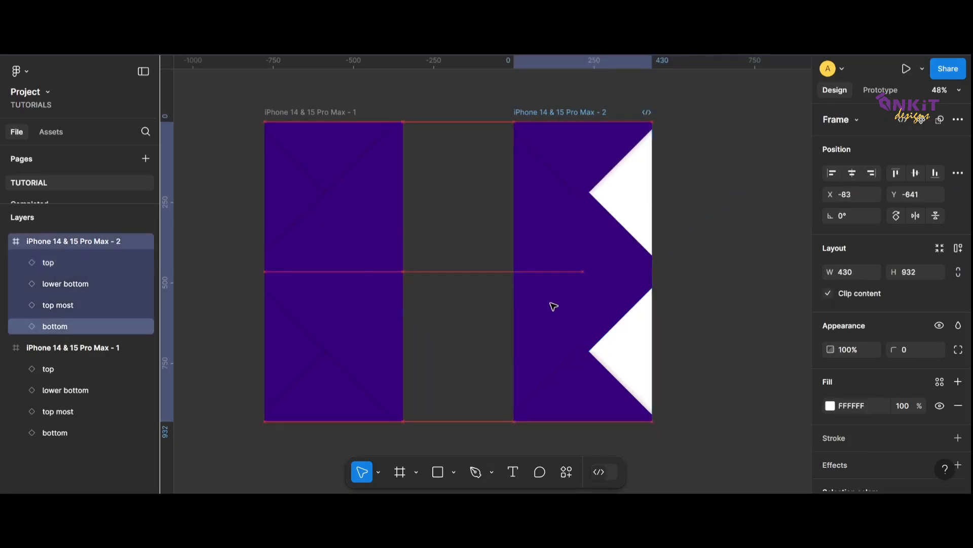
{"action": "left_click", "coordinate": [554, 306]}
{"action": "key", "text": "Left"}
{"action": "key", "text": "Left"}
{"action": "key", "text": "Left"}
{"action": "key", "text": "Left"}
{"action": "key", "text": "Left"}
{"action": "key", "text": "Left"}
{"action": "key", "text": "Left"}
{"action": "key", "text": "Left"}
{"action": "key", "text": "Left"}
{"action": "key", "text": "Left"}
{"action": "key", "text": "Left"}
{"action": "key", "text": "Left"}
{"action": "key", "text": "Left"}
{"action": "key", "text": "Left"}
{"action": "key", "text": "Left"}
{"action": "key", "text": "Left"}
{"action": "key", "text": "Left"}
{"action": "key", "text": "Left"}
{"action": "key", "text": "Left"}
{"action": "key", "text": "Left"}
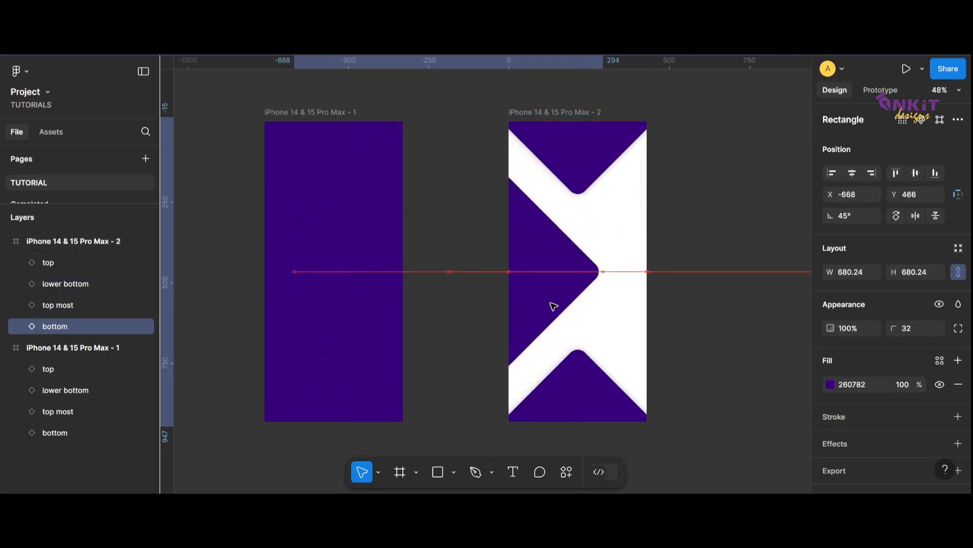
{"action": "key", "text": "shift+Left"}
{"action": "key", "text": "shift+Left"}
{"action": "key", "text": "shift+Left"}
{"action": "key", "text": "shift+Left"}
{"action": "key", "text": "shift+Left"}
{"action": "key", "text": "shift+Left"}
{"action": "key", "text": "shift+Left"}
{"action": "key", "text": "shift+Left"}
{"action": "key", "text": "shift+Left"}
{"action": "key", "text": "shift+Left"}
{"action": "key", "text": "shift+Left"}
{"action": "key", "text": "shift+Left"}
{"action": "key", "text": "shift+Left"}
{"action": "key", "text": "shift+Left"}
{"action": "key", "text": "shift+Left"}
{"action": "key", "text": "shift+Left"}
{"action": "key", "text": "shift+Left"}
{"action": "key", "text": "shift+Left"}
{"action": "key", "text": "shift+Left"}
{"action": "key", "text": "shift+Left"}
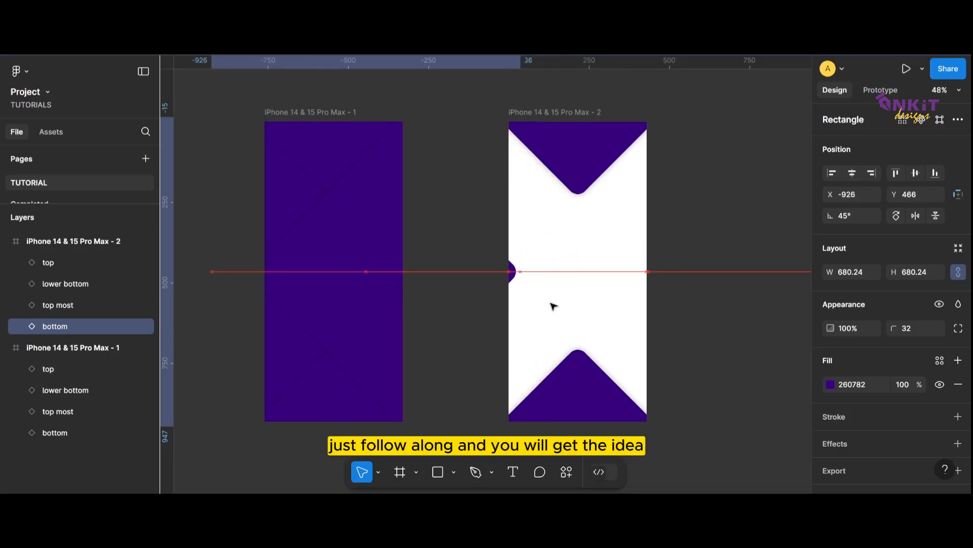
{"action": "key", "text": "shift+Left"}
Step: Move the "top most" diamond in the second iPhone frame straight up, past Y -193.5, until it clears the frame's top edge
{"action": "left_click", "coordinate": [603, 143]}
{"action": "key", "text": "shift+Up"}
{"action": "key", "text": "shift+Up"}
{"action": "key", "text": "shift+Up"}
{"action": "key", "text": "shift+Up"}
{"action": "key", "text": "shift+Up"}
{"action": "key", "text": "shift+Up"}
{"action": "key", "text": "shift+Up"}
{"action": "key", "text": "shift+Up"}
{"action": "key", "text": "shift+Up"}
{"action": "key", "text": "shift+Up"}
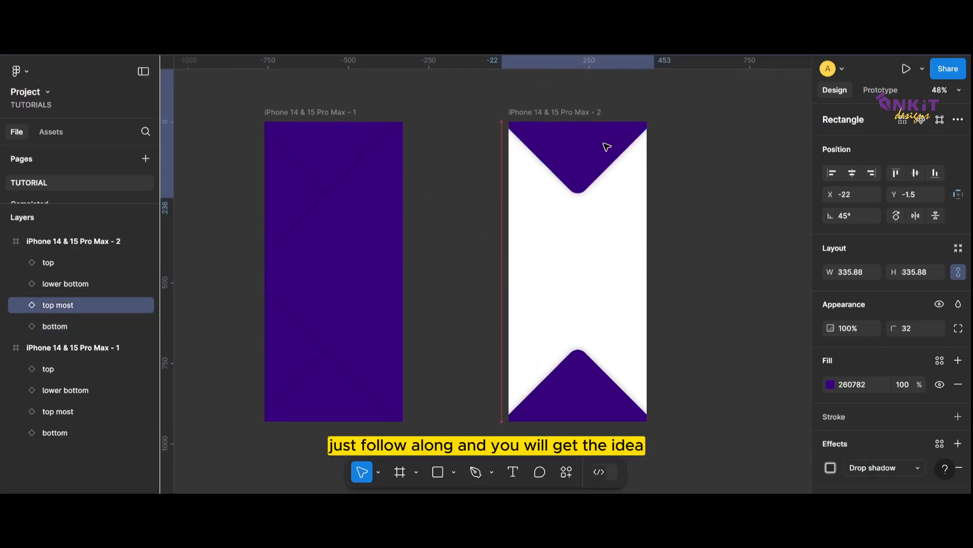
{"action": "key", "text": "shift+Up"}
{"action": "key", "text": "shift+Up"}
{"action": "key", "text": "shift+Up"}
{"action": "key", "text": "shift+Up"}
{"action": "key", "text": "shift+Up"}
{"action": "key", "text": "shift+Up"}
{"action": "key", "text": "shift+Up"}
{"action": "key", "text": "shift+Up"}
{"action": "key", "text": "shift+Up"}
{"action": "key", "text": "shift+Up"}
{"action": "key", "text": "shift+Up"}
{"action": "key", "text": "shift+Up"}
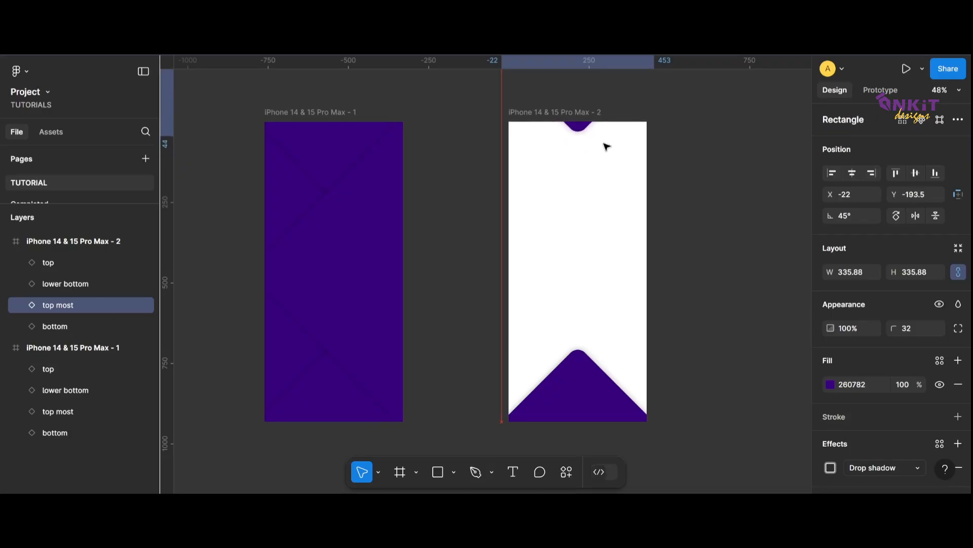
Step: Move the "lower bottom" diamond in the second frame straight down, past Y 989.5, until it clears the frame's bottom edge
{"action": "left_click", "coordinate": [607, 387]}
{"action": "key", "text": "shift+Down"}
{"action": "key", "text": "shift+Down"}
{"action": "key", "text": "shift+Down"}
{"action": "key", "text": "shift+Down"}
{"action": "key", "text": "shift+Down"}
{"action": "key", "text": "shift+Down"}
{"action": "key", "text": "shift+Down"}
{"action": "key", "text": "shift+Down"}
{"action": "key", "text": "shift+Down"}
{"action": "key", "text": "shift+Down"}
{"action": "key", "text": "shift+Down"}
{"action": "key", "text": "shift+Down"}
{"action": "key", "text": "shift+Down"}
{"action": "key", "text": "shift+Down"}
{"action": "key", "text": "shift+Down"}
{"action": "key", "text": "shift+Down"}
{"action": "key", "text": "shift+Down"}
{"action": "key", "text": "shift+Down"}
{"action": "key", "text": "shift+Down"}
{"action": "key", "text": "shift+Down"}
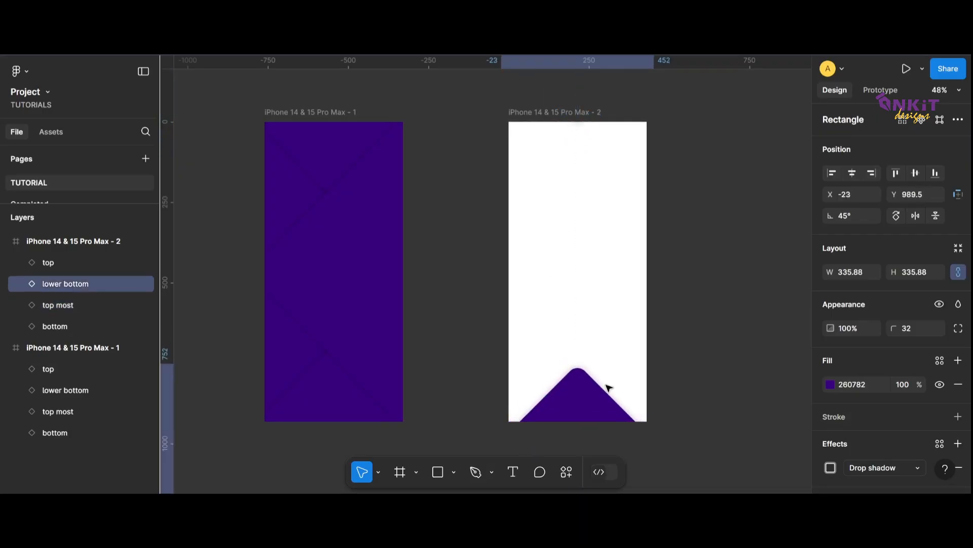
{"action": "key", "text": "shift+Down"}
{"action": "key", "text": "shift+Down"}
{"action": "key", "text": "shift+Down"}
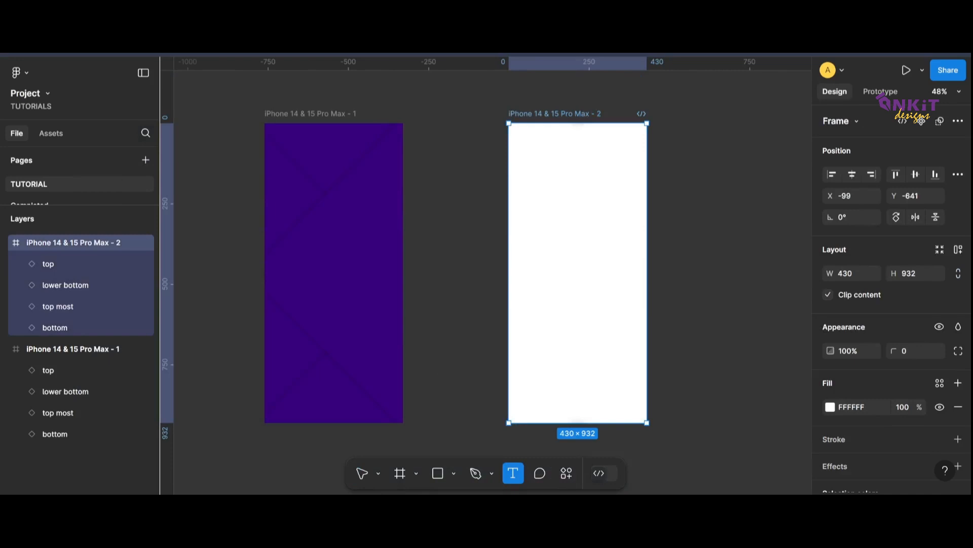
Step: Add the text "WELCOME" inside the second frame, starting at about X 136, Y 376
{"action": "left_click", "coordinate": [552, 246]}
{"action": "scroll", "coordinate": [599, 263], "scroll_direction": "up", "scroll_amount": 5}
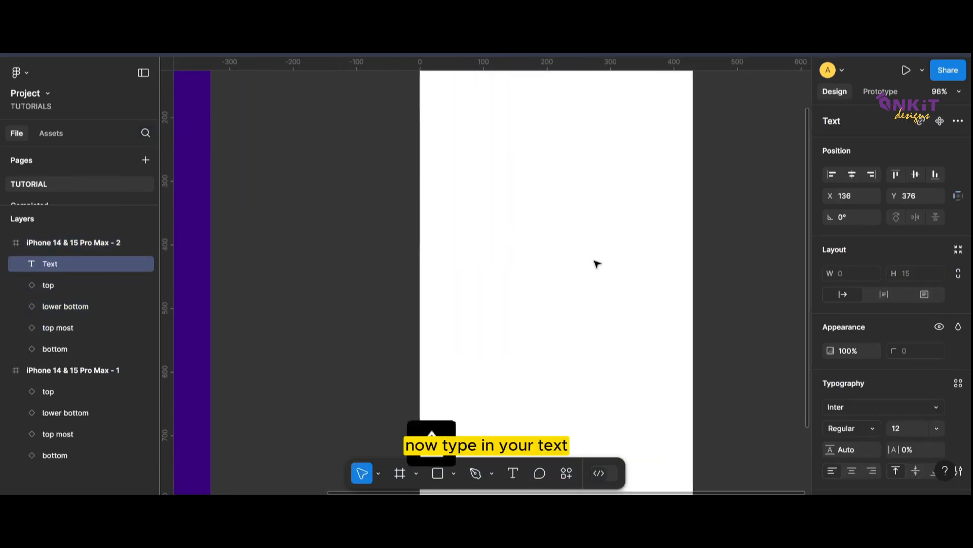
{"action": "type", "text": "WELCOME"}
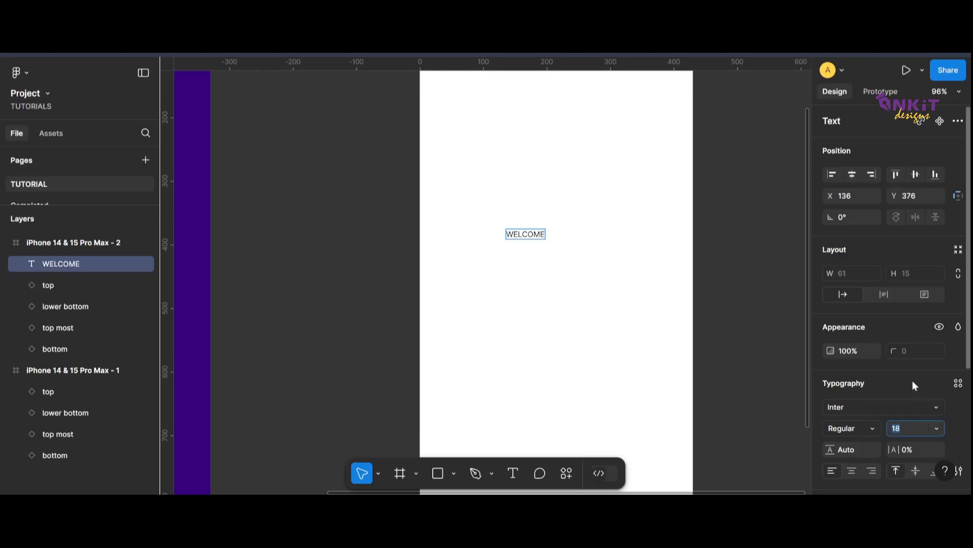
Step: Set the WELCOME text's font size to 12 and centre it horizontally in the frame
{"action": "type", "text": "12"}
{"action": "key", "text": "Return"}
{"action": "type", "text": "12"}
{"action": "key", "text": "Return"}
{"action": "left_click", "coordinate": [852, 177]}
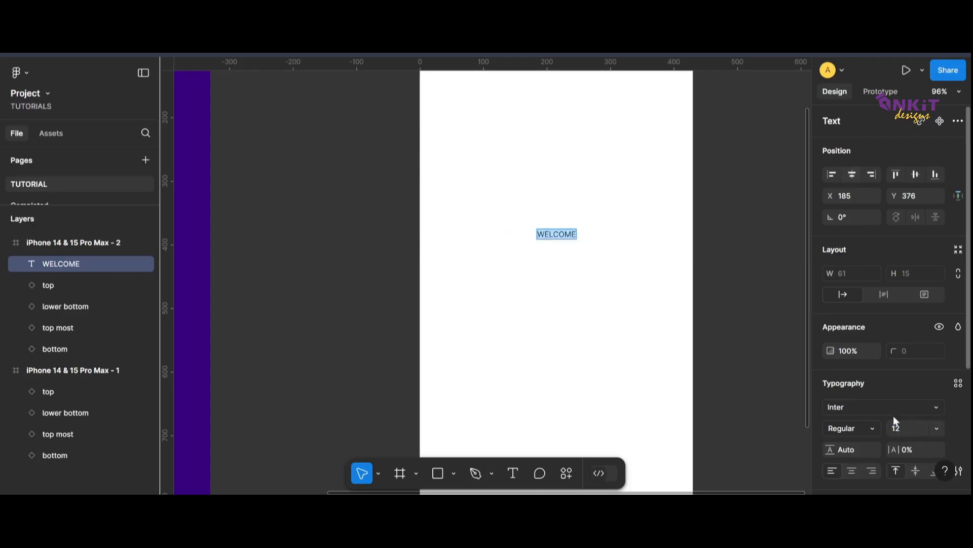
Step: Change the WELCOME text's font to Kodchasan with the SemiBold style
{"action": "left_click", "coordinate": [927, 406]}
{"action": "left_click", "coordinate": [765, 212]}
{"action": "left_click", "coordinate": [764, 214]}
{"action": "left_click", "coordinate": [765, 213]}
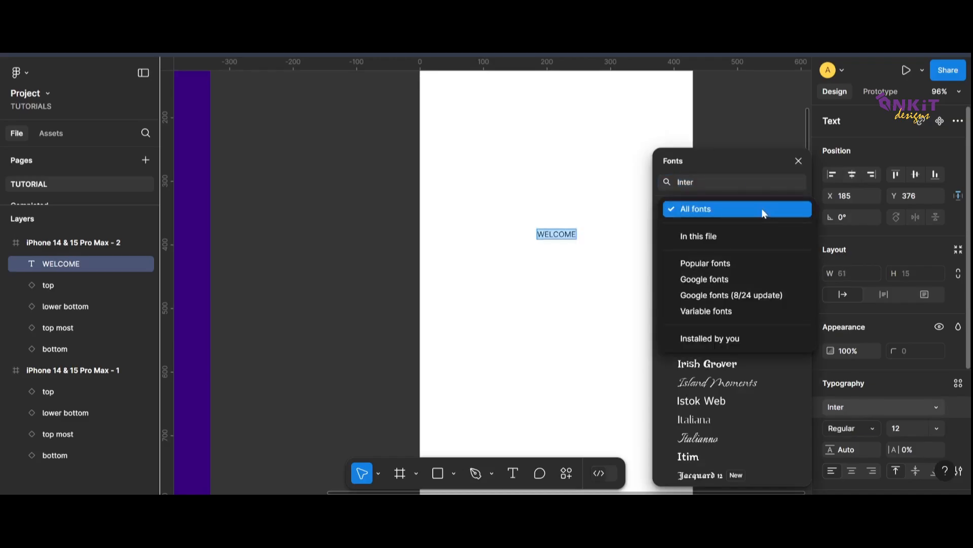
{"action": "left_click", "coordinate": [764, 212]}
{"action": "scroll", "coordinate": [734, 406], "scroll_direction": "down", "scroll_amount": 10}
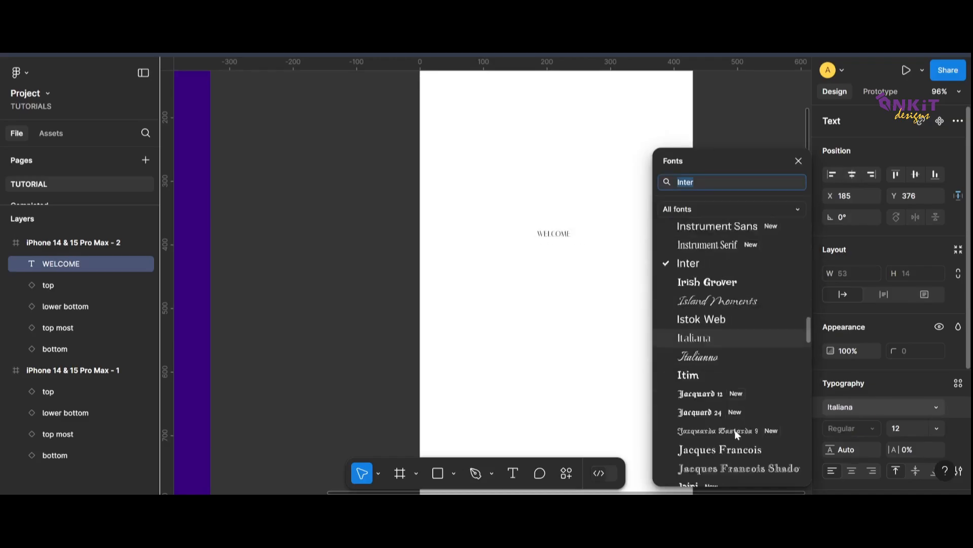
{"action": "scroll", "coordinate": [729, 379], "scroll_direction": "down", "scroll_amount": 10}
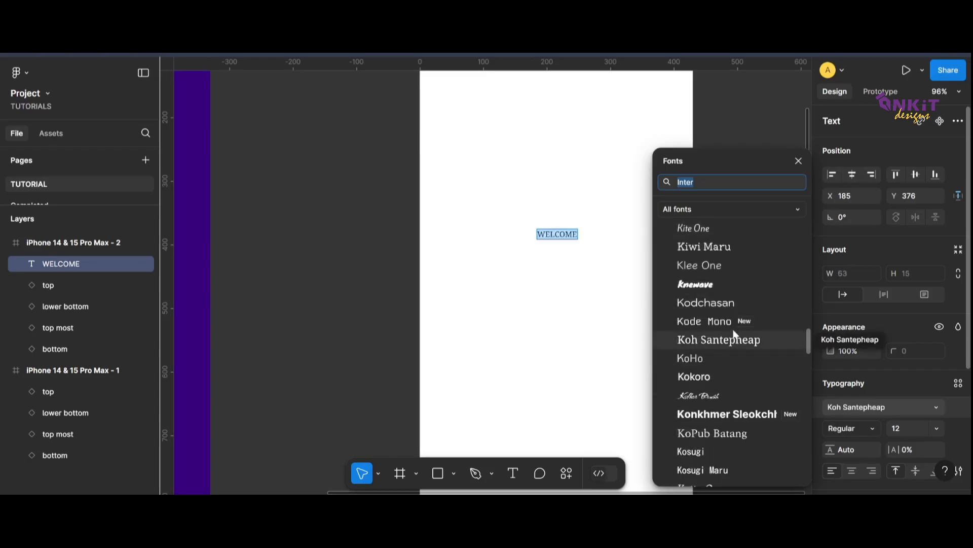
{"action": "left_click", "coordinate": [729, 298]}
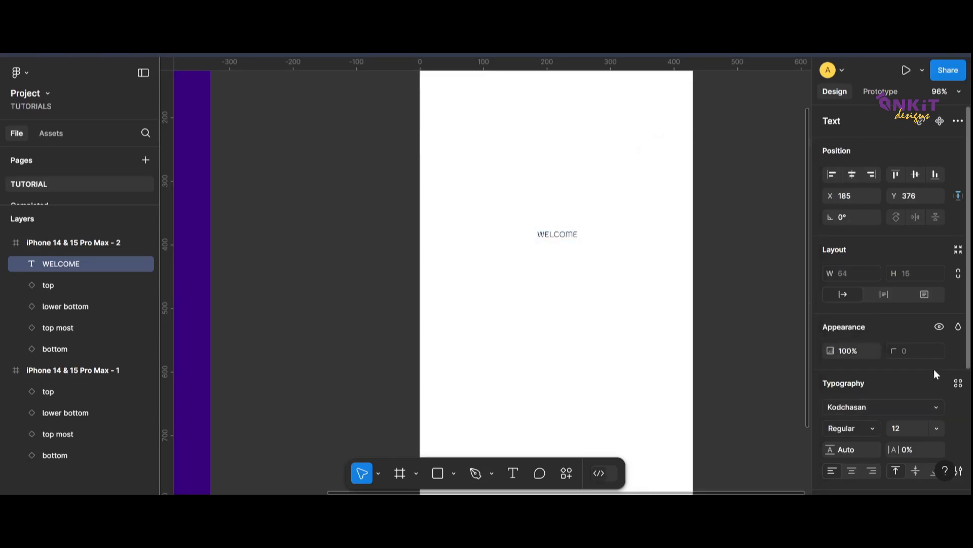
{"action": "left_click", "coordinate": [878, 430]}
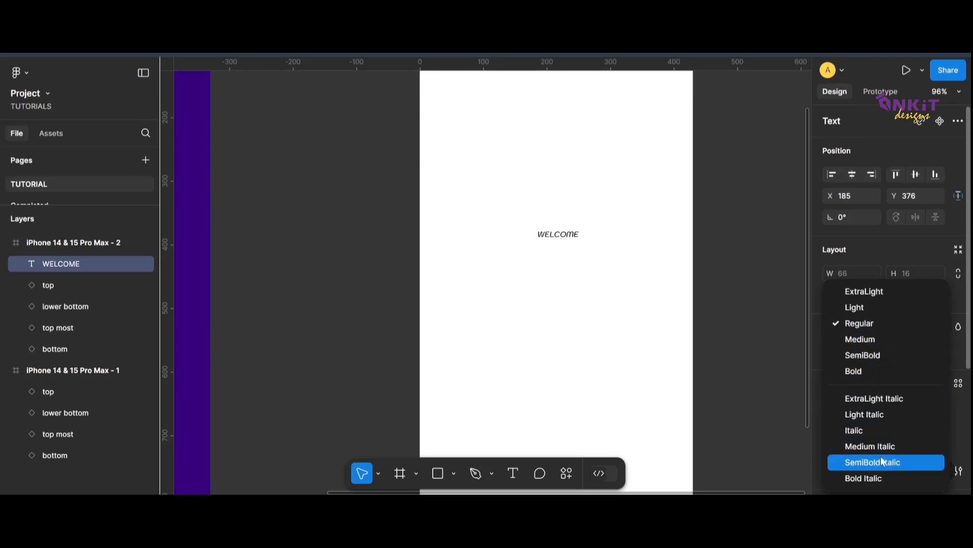
{"action": "left_click", "coordinate": [876, 354]}
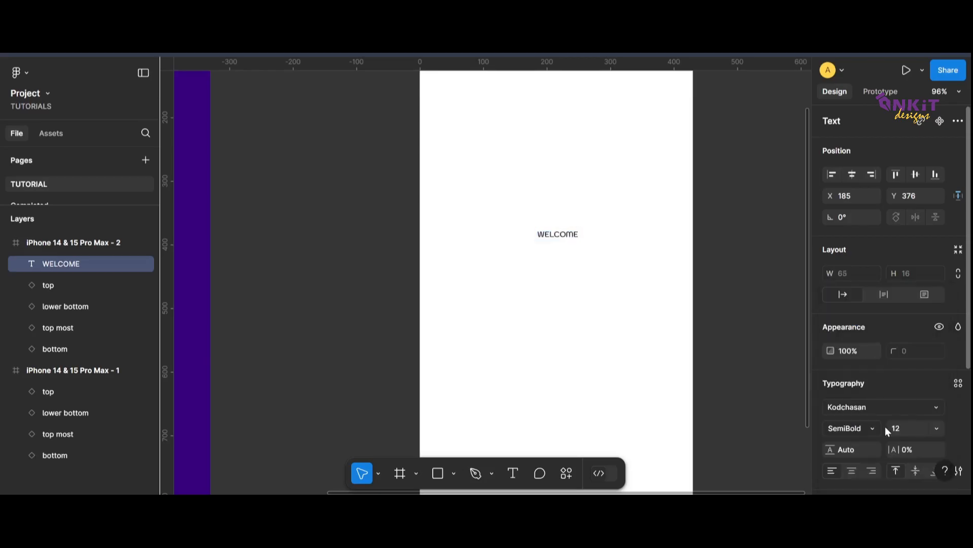
Step: Set the WELCOME text's fill to the diamonds' purple, 260782
{"action": "scroll", "coordinate": [887, 330], "scroll_direction": "down", "scroll_amount": 3}
{"action": "left_click", "coordinate": [830, 394]}
{"action": "left_click", "coordinate": [668, 430]}
{"action": "left_click", "coordinate": [591, 347]}
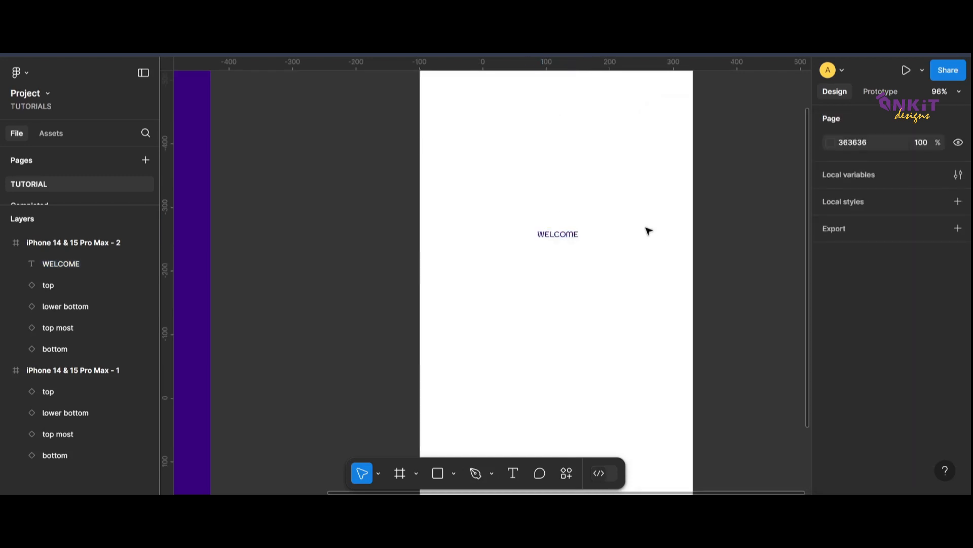
Step: Centre the WELCOME text horizontally and vertically in the second frame, at about X 182, Y 458
{"action": "scroll", "coordinate": [735, 241], "scroll_direction": "down", "scroll_amount": 3}
{"action": "scroll", "coordinate": [602, 247], "scroll_direction": "up", "scroll_amount": 1}
{"action": "left_click", "coordinate": [589, 248]}
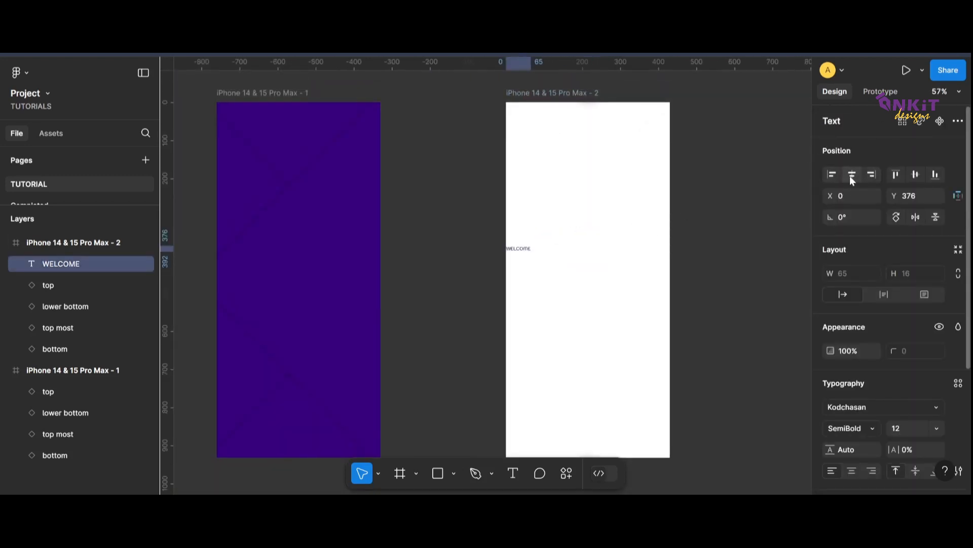
{"action": "left_click_drag", "start_coordinate": [589, 250], "coordinate": [587, 285]}
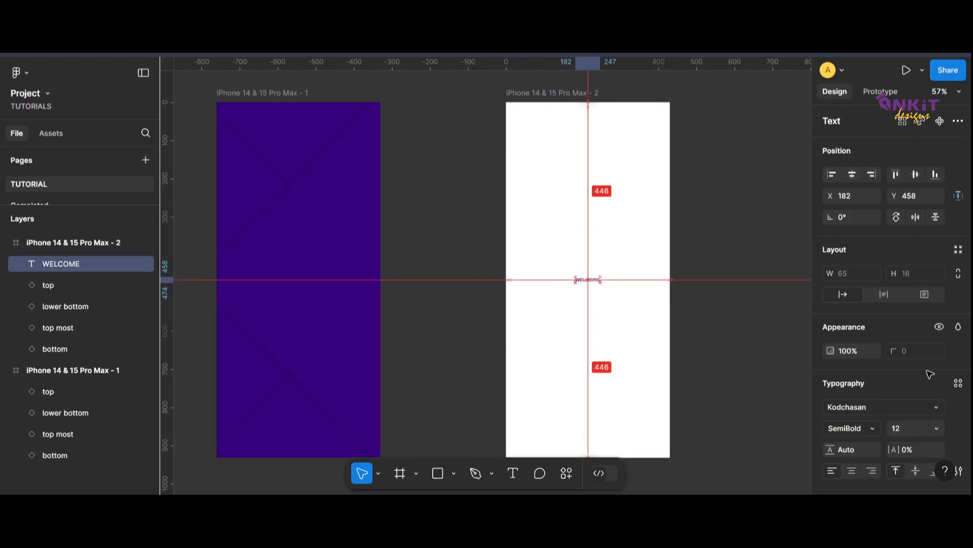
Step: Set the WELCOME text's font size to 17 and its opacity to 0%, keeping it centred in the second frame
{"action": "left_click", "coordinate": [904, 428]}
{"action": "type", "text": "17"}
{"action": "key", "text": "Return"}
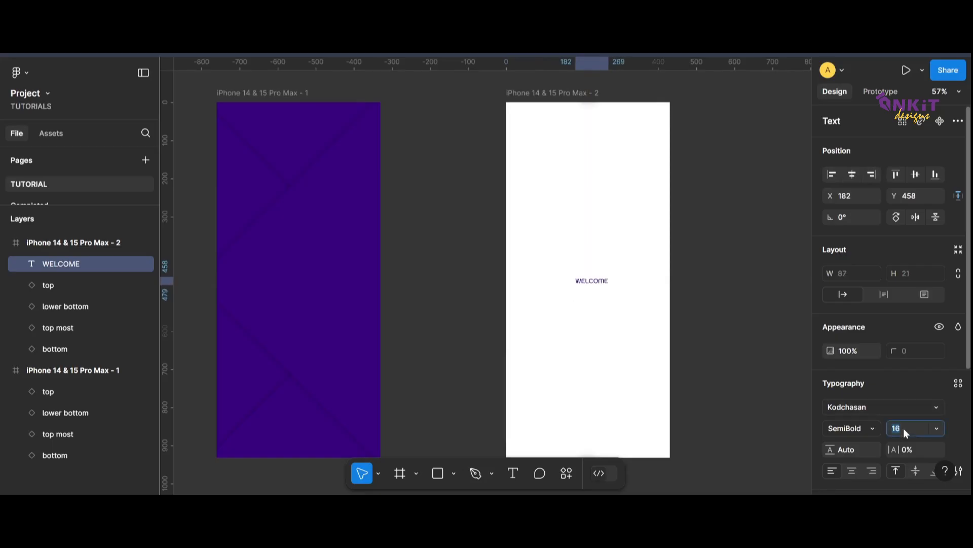
{"action": "key", "text": "Up"}
{"action": "left_click_drag", "start_coordinate": [592, 281], "coordinate": [597, 287]}
{"action": "left_click", "coordinate": [774, 358]}
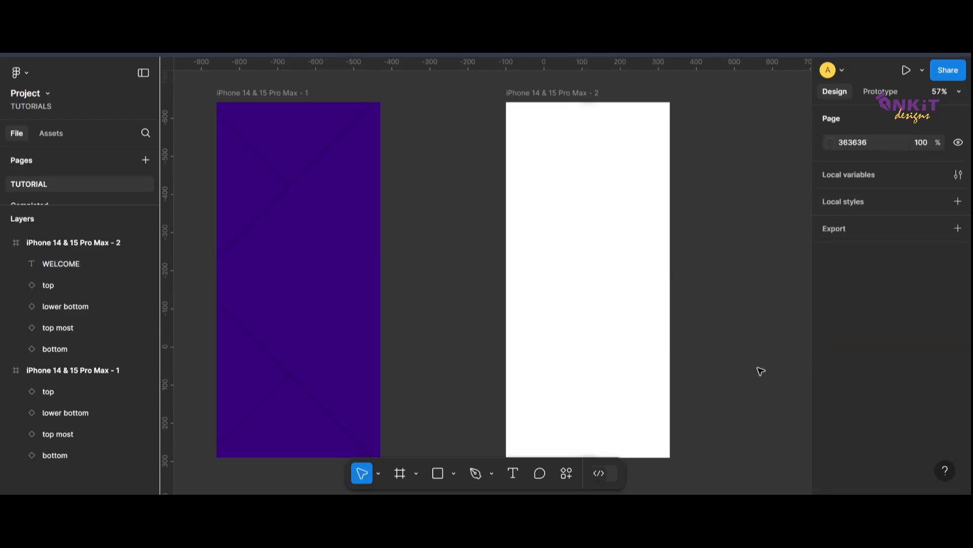
Step: Duplicate the second frame with its contents and place the copy to its right at X 559, Y -641
{"action": "scroll", "coordinate": [761, 370], "scroll_direction": "down", "scroll_amount": 3}
{"action": "scroll", "coordinate": [729, 413], "scroll_direction": "down", "scroll_amount": 1}
{"action": "left_click_drag", "start_coordinate": [665, 140], "coordinate": [714, 145]}
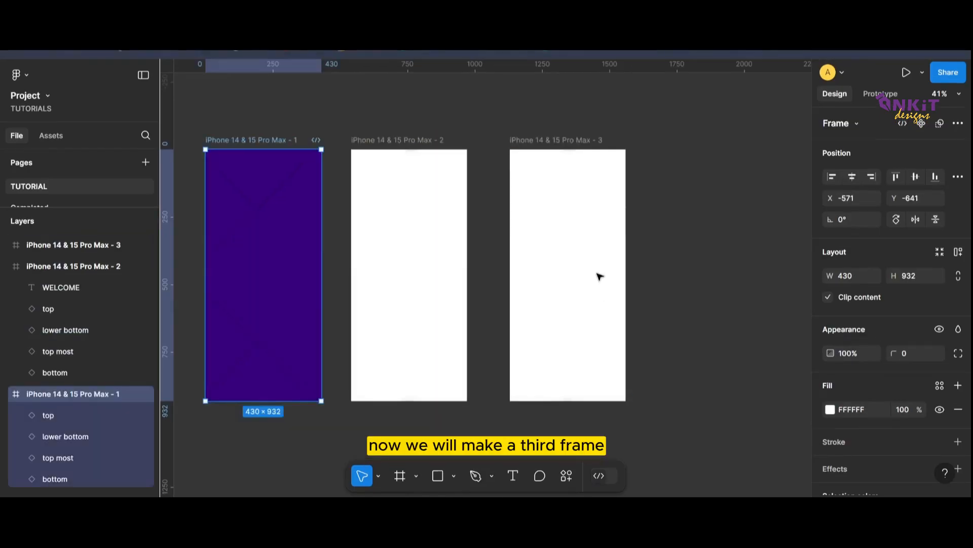
{"action": "key", "text": "Escape"}
{"action": "left_click", "coordinate": [546, 144]}
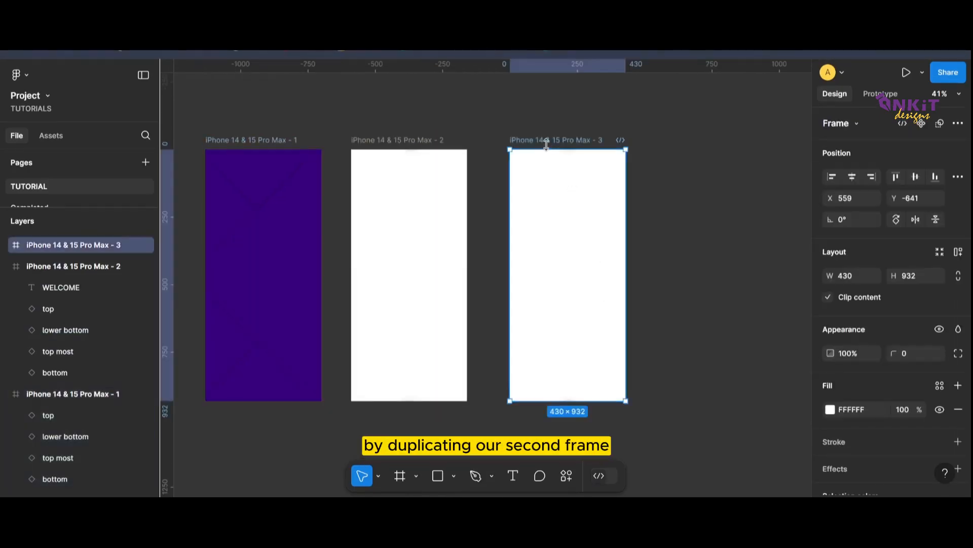
{"action": "key", "text": "ctrl+v"}
Step: Set the WELCOME text in the third frame to 100% opacity and font size 35
{"action": "left_click", "coordinate": [568, 276]}
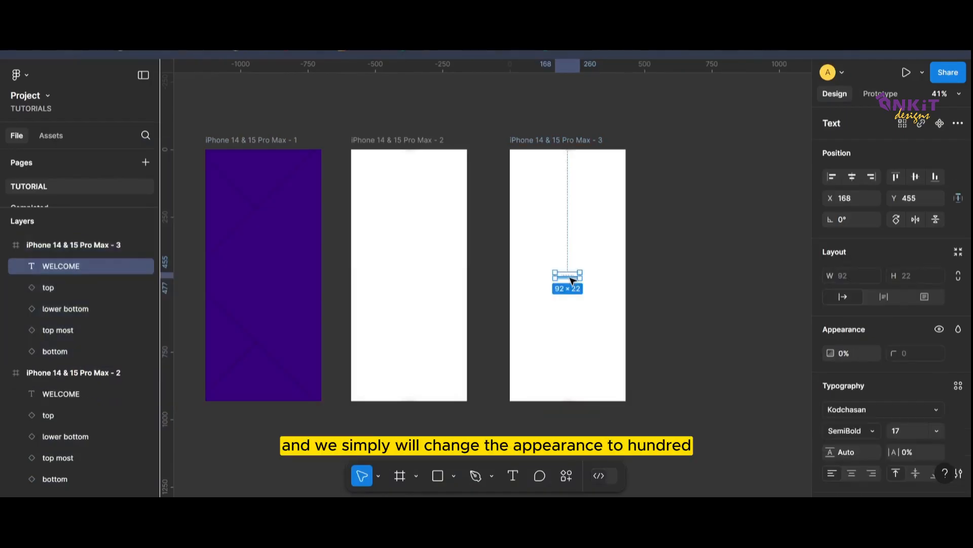
{"action": "scroll", "coordinate": [868, 409], "scroll_direction": "down", "scroll_amount": 3}
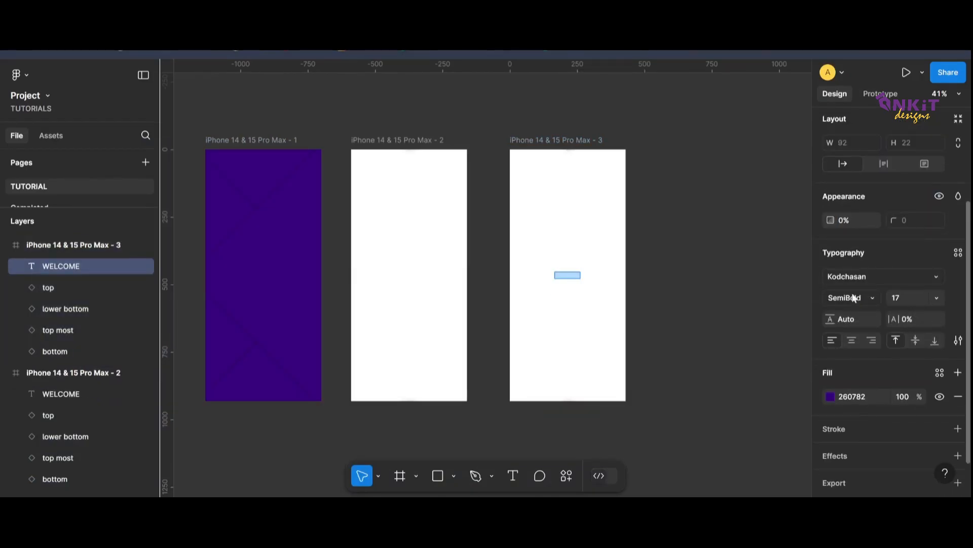
{"action": "left_click", "coordinate": [845, 220]}
{"action": "type", "text": "1"}
{"action": "type", "text": "20"}
{"action": "key", "text": "Return"}
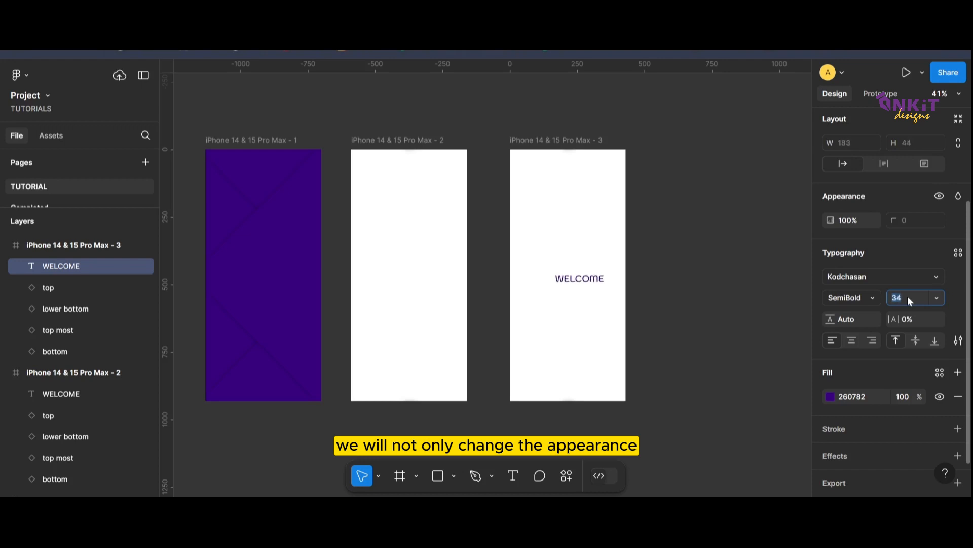
{"action": "key", "text": "Up"}
{"action": "left_click", "coordinate": [677, 290]}
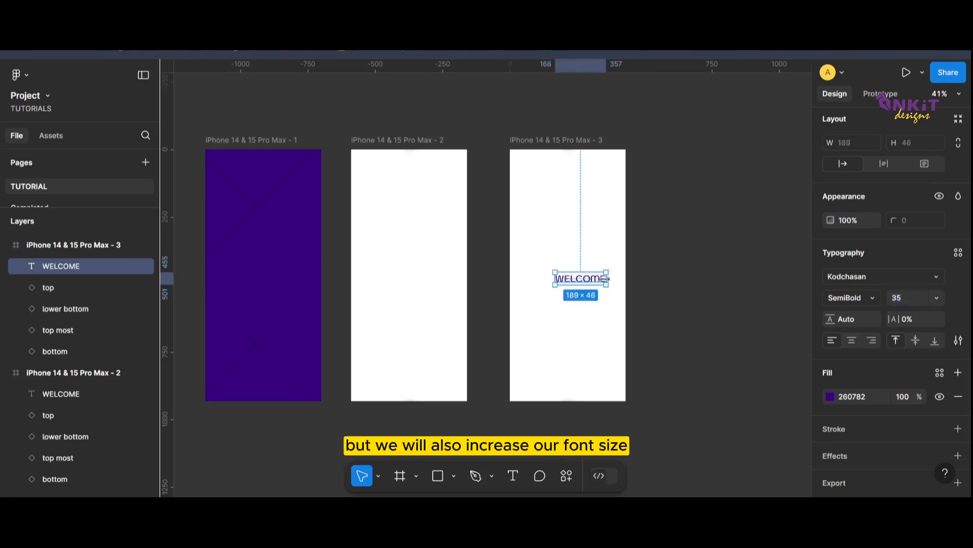
Step: Reduce the third frame's WELCOME text to font size 30 and centre it in the frame at about X 134, Y 447
{"action": "left_click_drag", "start_coordinate": [588, 283], "coordinate": [582, 278]}
{"action": "scroll", "coordinate": [591, 277], "scroll_direction": "up", "scroll_amount": 5}
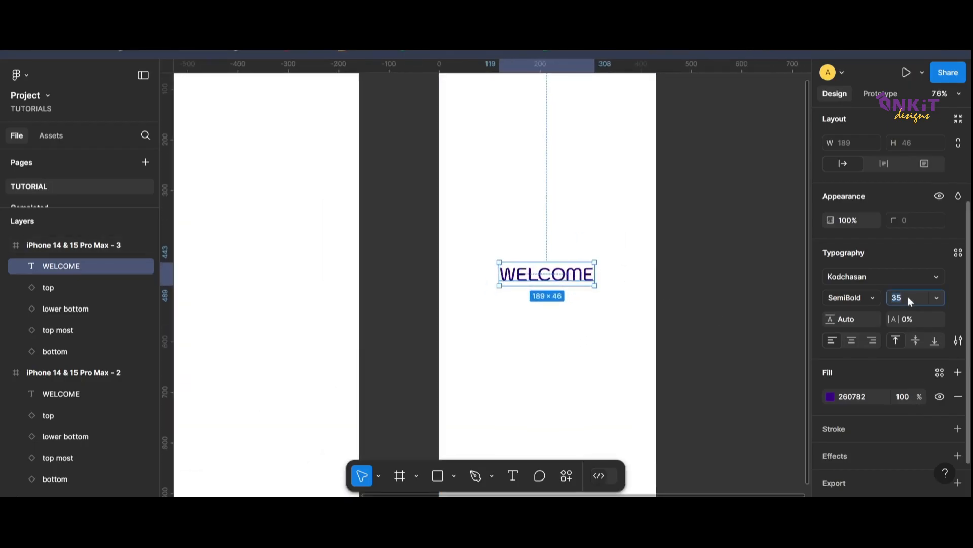
{"action": "key", "text": "Down"}
{"action": "key", "text": "Down"}
{"action": "key", "text": "Down"}
{"action": "key", "text": "Down"}
{"action": "key", "text": "Down"}
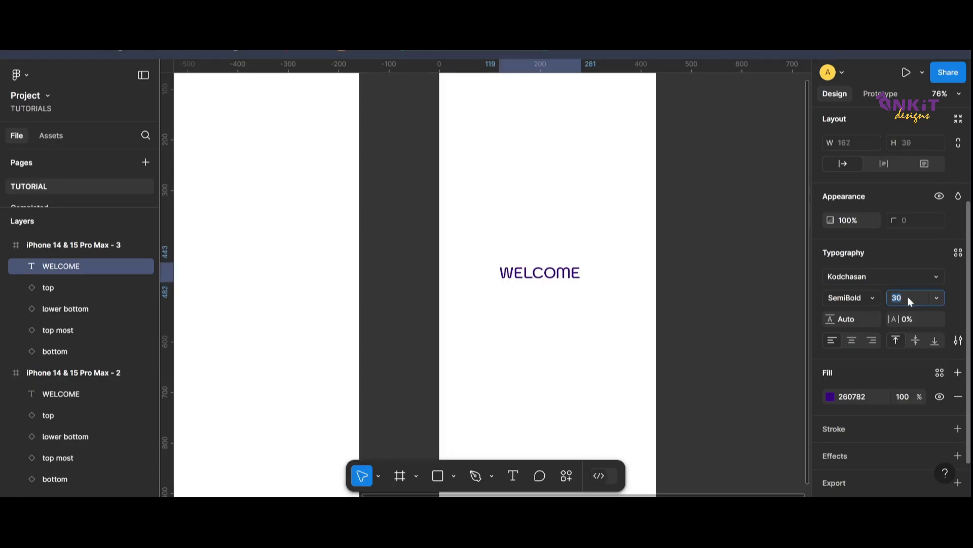
{"action": "left_click_drag", "start_coordinate": [544, 277], "coordinate": [550, 276]}
{"action": "left_click", "coordinate": [725, 328]}
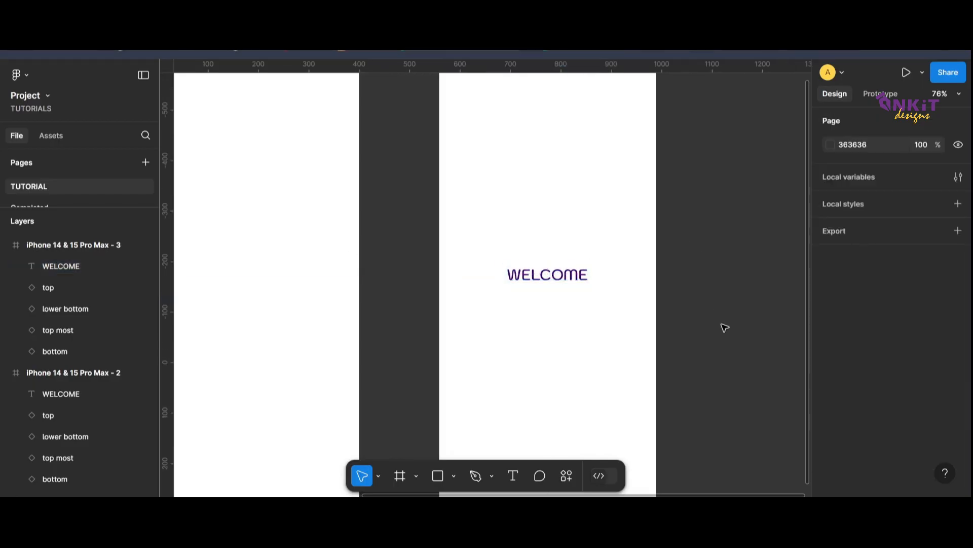
Step: Change the third frame's WELCOME text style to Bold Italic
{"action": "left_click", "coordinate": [575, 277]}
{"action": "scroll", "coordinate": [917, 393], "scroll_direction": "down", "scroll_amount": 2}
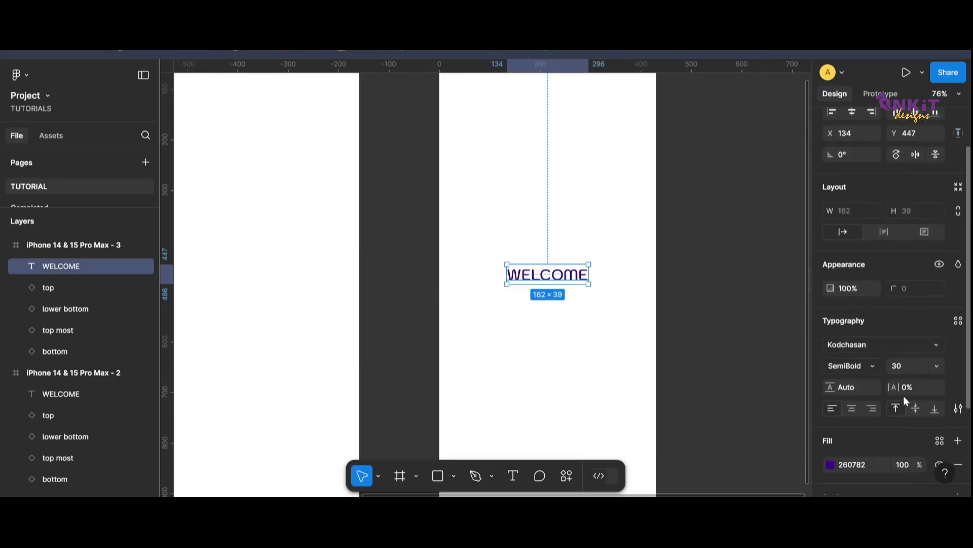
{"action": "left_click", "coordinate": [870, 364]}
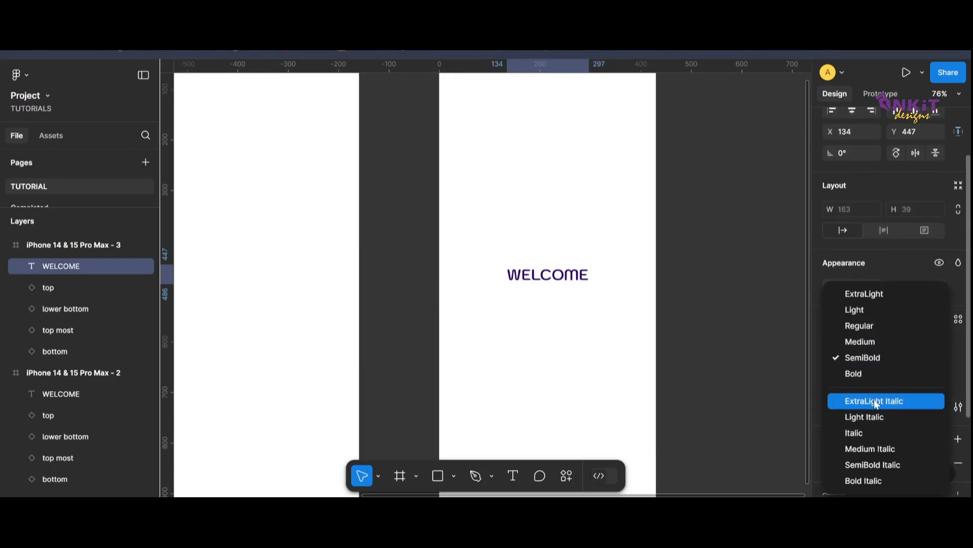
{"action": "left_click", "coordinate": [877, 480]}
{"action": "left_click", "coordinate": [745, 343]}
Step: Duplicate the third frame and place the copy level with it on its right as a fourth frame
{"action": "scroll", "coordinate": [749, 120], "scroll_direction": "down", "scroll_amount": 4}
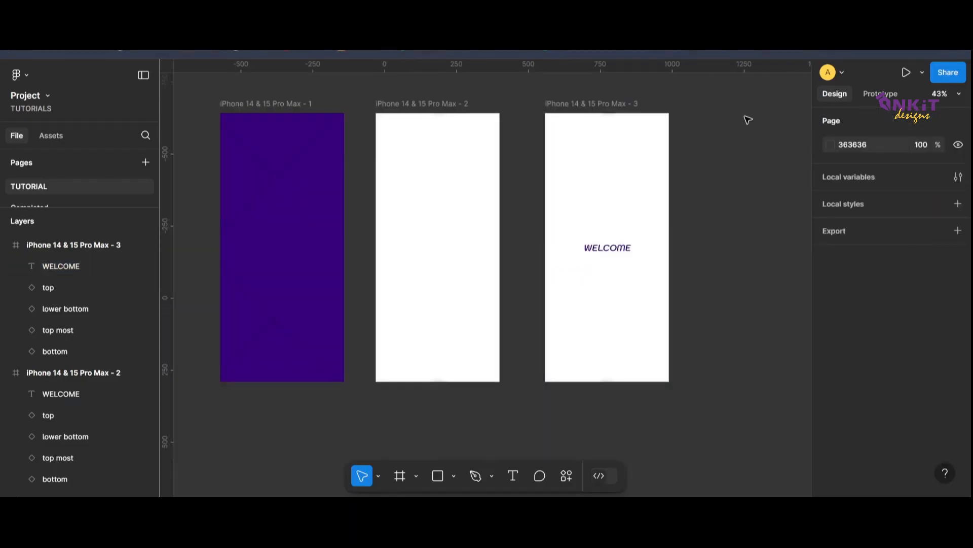
{"action": "scroll", "coordinate": [748, 120], "scroll_direction": "down", "scroll_amount": 1}
{"action": "left_click", "coordinate": [601, 105]}
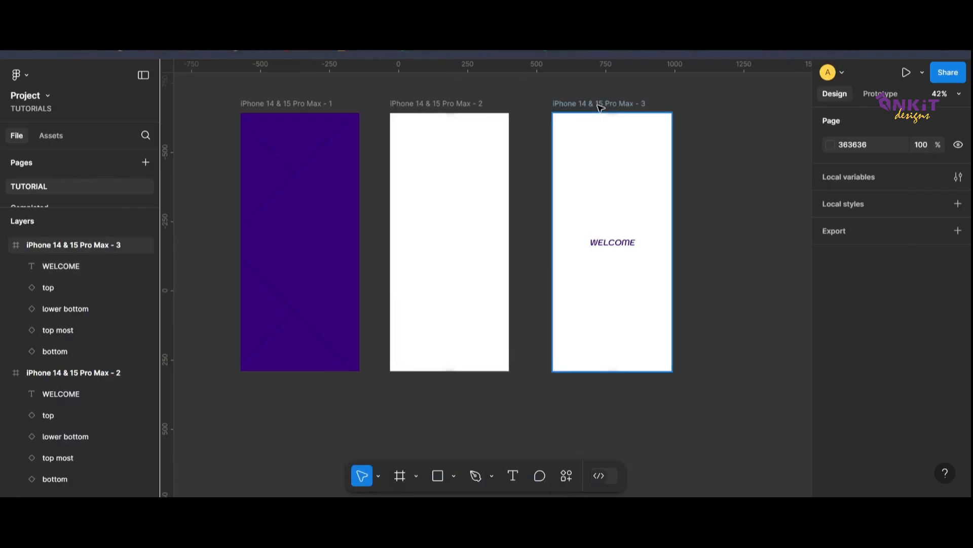
{"action": "left_click_drag", "start_coordinate": [794, 114], "coordinate": [608, 106]}
{"action": "left_click", "coordinate": [717, 298]}
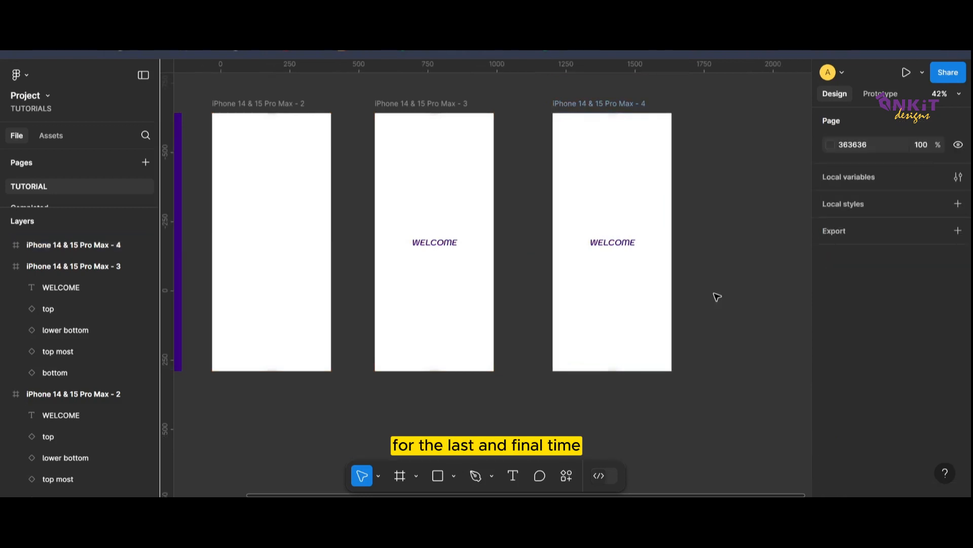
Step: Set the opacity of the WELCOME text in the fourth frame to 0%
{"action": "left_click", "coordinate": [632, 247]}
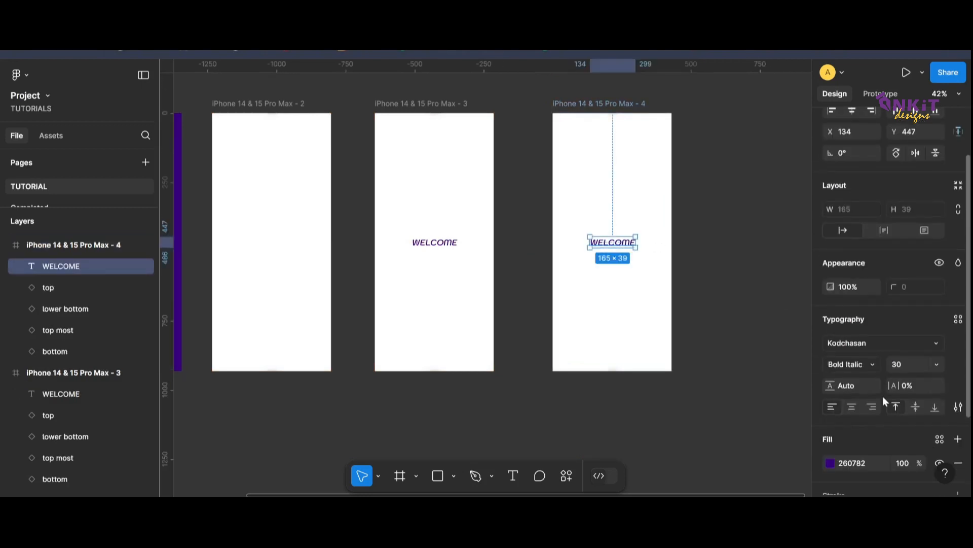
{"action": "left_click", "coordinate": [865, 286]}
{"action": "type", "text": "0"}
{"action": "key", "text": "Return"}
Step: Slide the top diamond horizontally back into the fourth frame, to about X -463 at Y 466
{"action": "left_click_drag", "start_coordinate": [761, 155], "coordinate": [661, 263]}
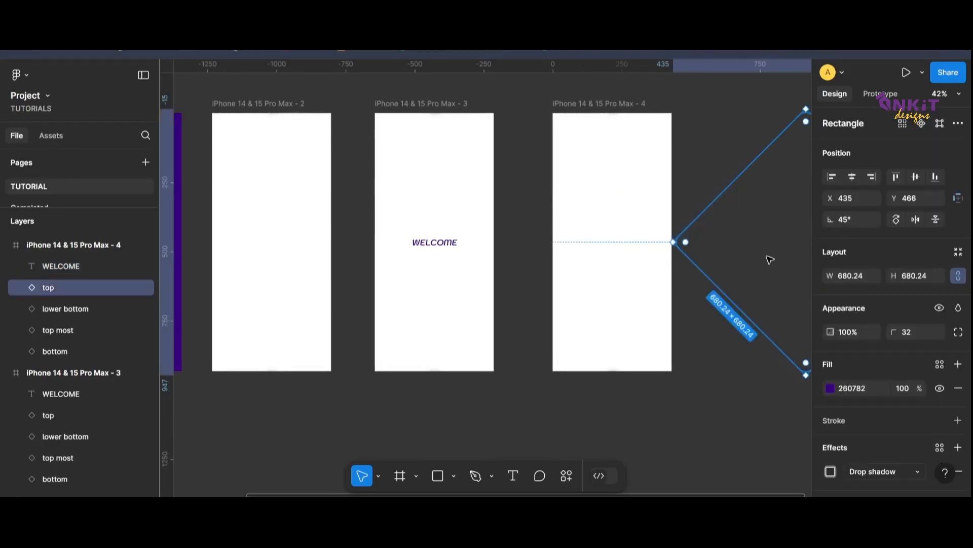
{"action": "key", "text": "Left"}
{"action": "key", "text": "shift+Left"}
{"action": "key", "text": "shift+Left"}
{"action": "key", "text": "shift+Left"}
{"action": "key", "text": "shift+Left"}
{"action": "key", "text": "shift+Left"}
{"action": "key", "text": "shift+Left"}
{"action": "key", "text": "shift+Left"}
{"action": "key", "text": "shift+Left"}
{"action": "key", "text": "shift+Left"}
{"action": "key", "text": "shift+Left"}
{"action": "key", "text": "shift+Left"}
{"action": "key", "text": "shift+Left"}
{"action": "key", "text": "shift+Left"}
{"action": "key", "text": "shift+Left"}
{"action": "key", "text": "shift+Left"}
{"action": "key", "text": "shift+Left"}
{"action": "key", "text": "shift+Left"}
{"action": "key", "text": "shift+Left"}
{"action": "key", "text": "shift+Left"}
{"action": "key", "text": "shift+Left"}
{"action": "key", "text": "shift+Left"}
{"action": "key", "text": "shift+Left"}
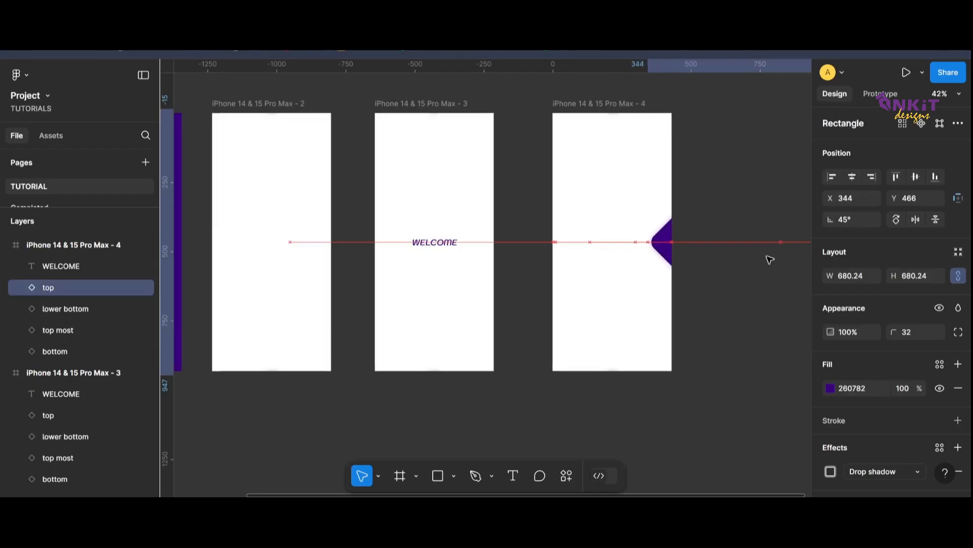
{"action": "key", "text": "shift+Left"}
{"action": "key", "text": "shift+Left"}
{"action": "key", "text": "shift+Left"}
{"action": "key", "text": "shift+Left"}
{"action": "key", "text": "shift+Left"}
{"action": "key", "text": "shift+Left"}
{"action": "key", "text": "shift+Left"}
{"action": "key", "text": "shift+Left"}
{"action": "key", "text": "shift+Left"}
{"action": "key", "text": "shift+Left"}
{"action": "key", "text": "shift+Left"}
{"action": "key", "text": "shift+Left"}
{"action": "key", "text": "shift+Left"}
{"action": "key", "text": "shift+Left"}
{"action": "key", "text": "shift+Left"}
{"action": "key", "text": "shift+Left"}
{"action": "key", "text": "shift+Left"}
{"action": "key", "text": "shift+Left"}
{"action": "key", "text": "shift+Left"}
{"action": "key", "text": "shift+Left"}
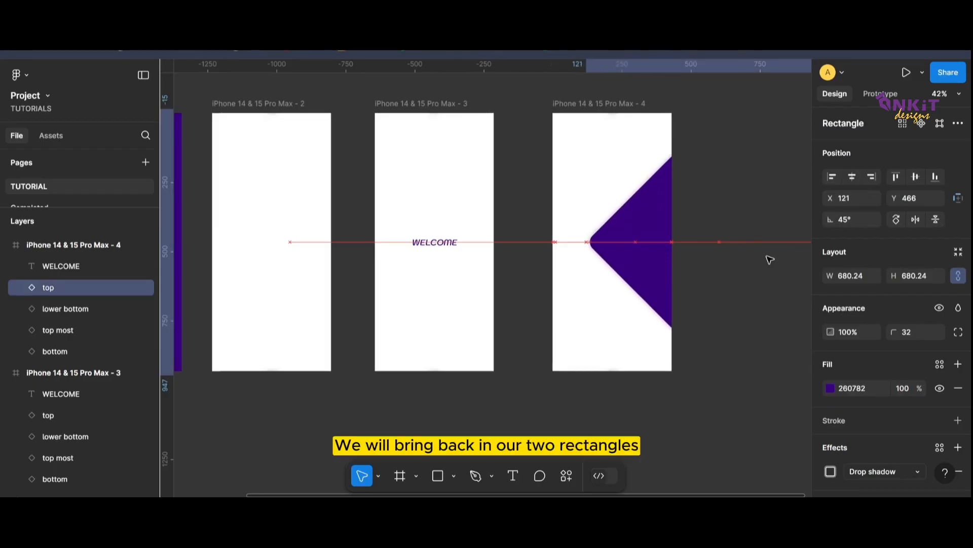
{"action": "key", "text": "shift+Left"}
{"action": "key", "text": "shift+Left"}
{"action": "key", "text": "shift+Left"}
{"action": "key", "text": "shift+Left"}
{"action": "key", "text": "shift+Left"}
{"action": "key", "text": "shift+Left"}
{"action": "key", "text": "shift+Left"}
{"action": "key", "text": "shift+Left"}
{"action": "key", "text": "shift+Left"}
{"action": "key", "text": "shift+Left"}
{"action": "key", "text": "shift+Left"}
{"action": "key", "text": "shift+Left"}
{"action": "key", "text": "shift+Left"}
{"action": "key", "text": "shift+Left"}
{"action": "key", "text": "shift+Left"}
{"action": "key", "text": "shift+Left"}
{"action": "key", "text": "shift+Left"}
{"action": "key", "text": "shift+Left"}
{"action": "key", "text": "shift+Left"}
{"action": "key", "text": "shift+Left"}
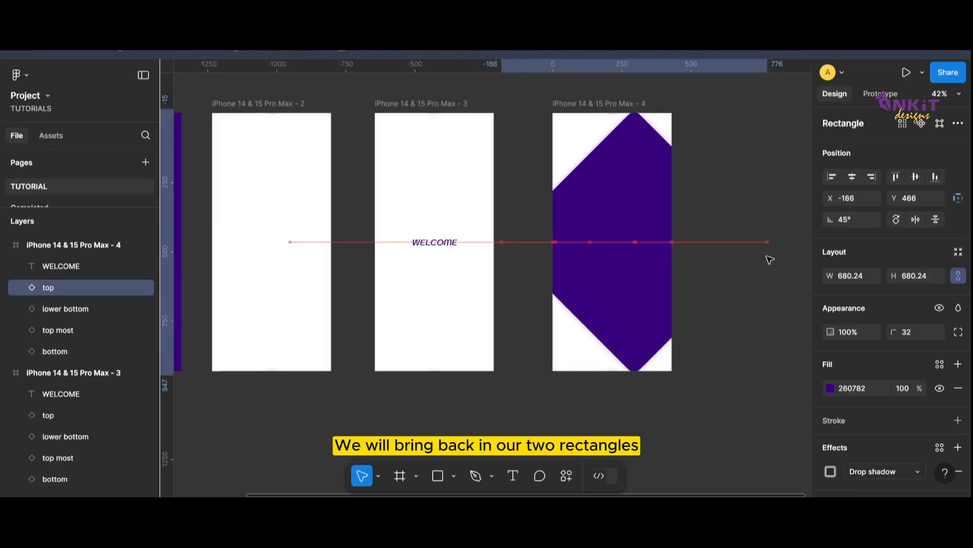
{"action": "key", "text": "shift+Left"}
{"action": "key", "text": "shift+Left"}
{"action": "key", "text": "shift+Left"}
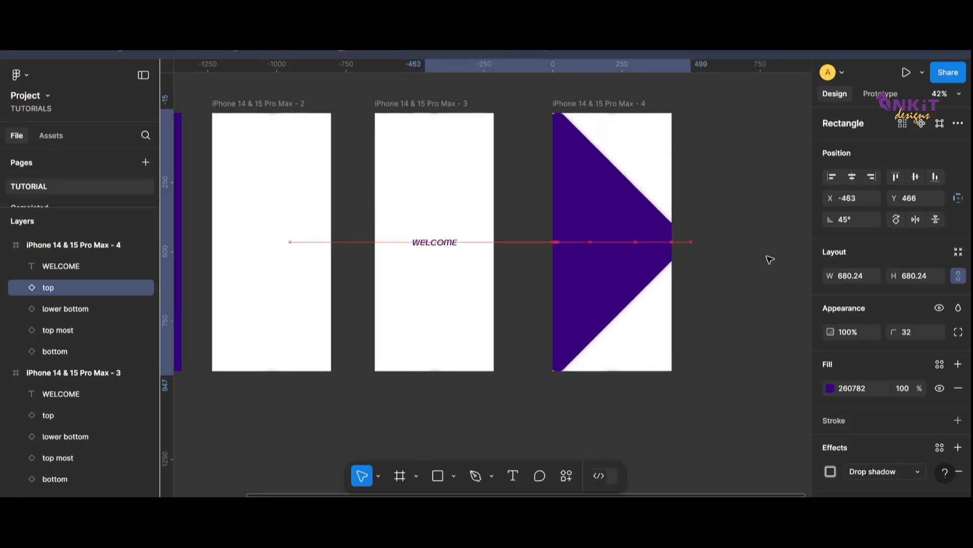
Step: Enlarge the top diamond to about 957 × 957, positioned at about X -566, Y 480.5
{"action": "left_click_drag", "start_coordinate": [562, 376], "coordinate": [568, 447]}
{"action": "left_click_drag", "start_coordinate": [670, 272], "coordinate": [669, 238]}
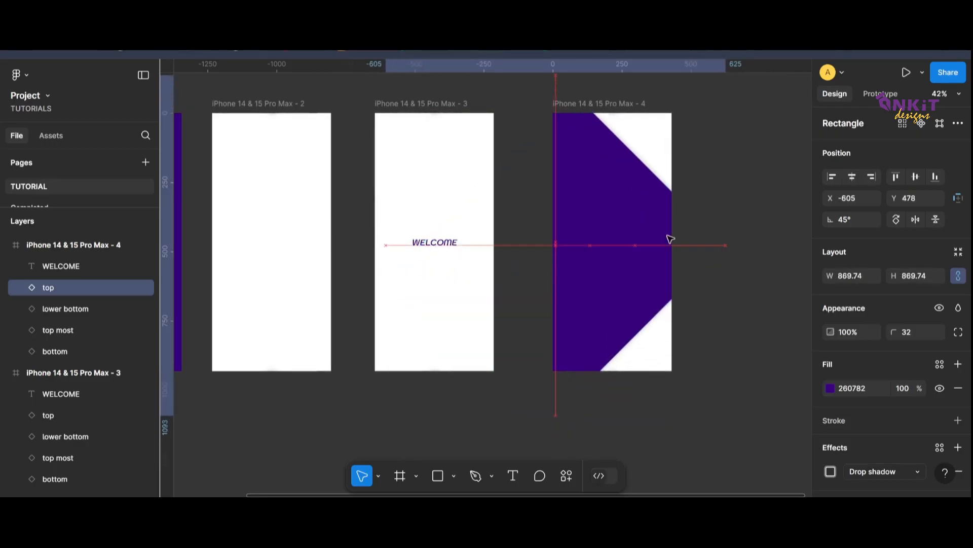
{"action": "left_click_drag", "start_coordinate": [558, 415], "coordinate": [566, 479]}
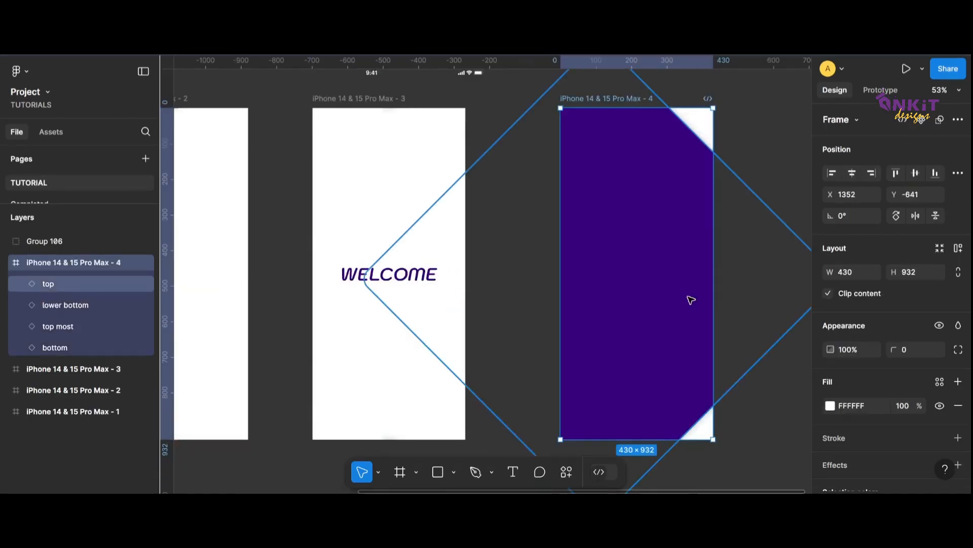
Step: Move the top diamond down to about X -802, Y 1142.5 so it fills only the fourth frame's lower-left corner
{"action": "left_click", "coordinate": [661, 284]}
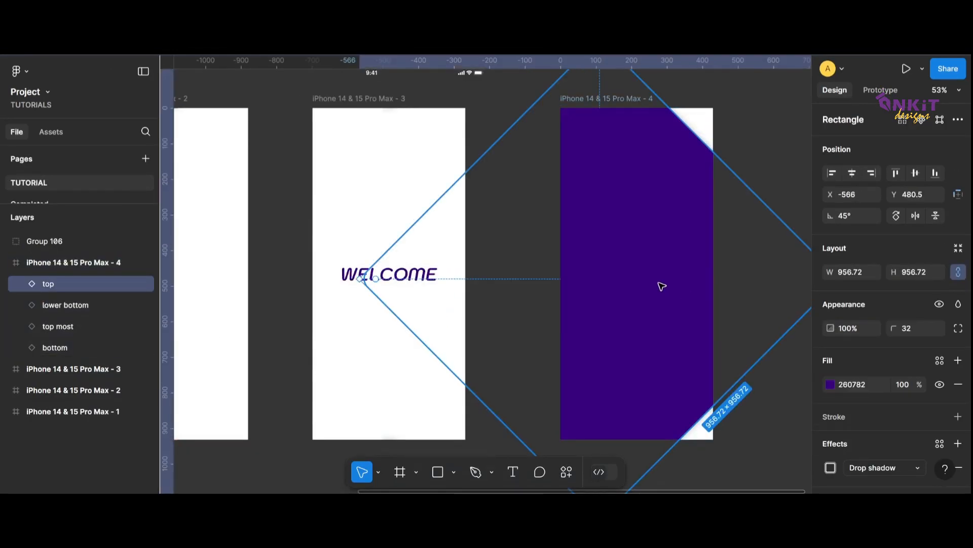
{"action": "left_click_drag", "start_coordinate": [650, 319], "coordinate": [627, 365]}
{"action": "scroll", "coordinate": [627, 363], "scroll_direction": "down", "scroll_amount": 5}
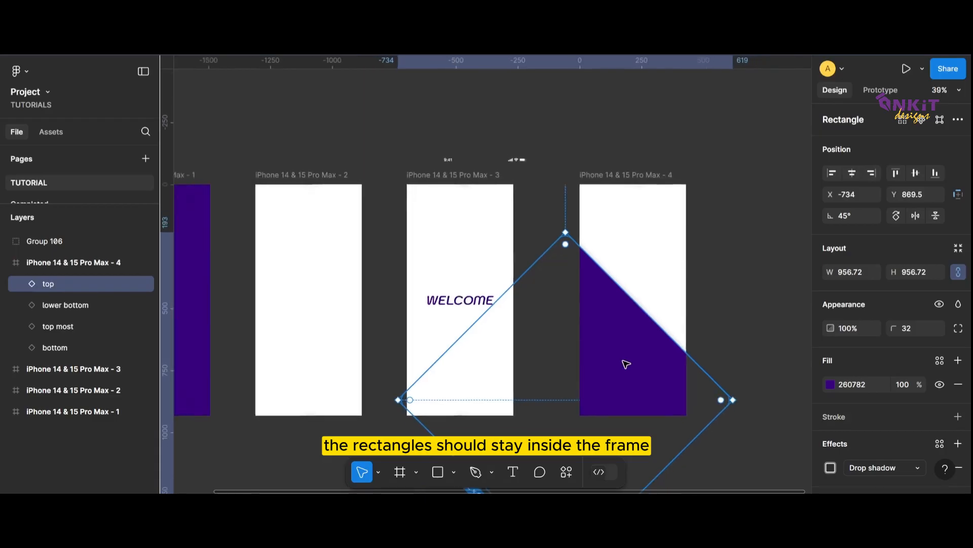
{"action": "left_click_drag", "start_coordinate": [639, 370], "coordinate": [625, 395]}
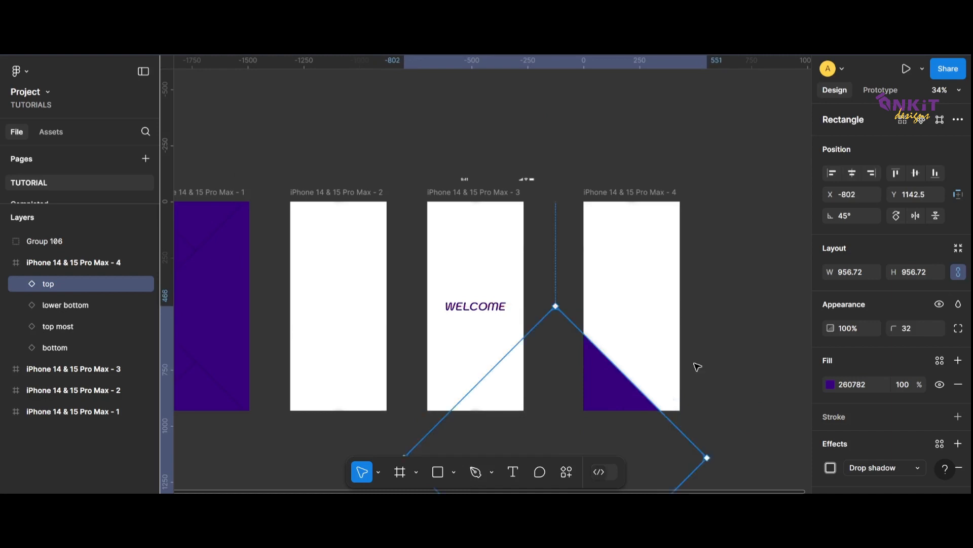
{"action": "scroll", "coordinate": [696, 365], "scroll_direction": "down", "scroll_amount": 1}
Step: Reorder the fourth frame's layers so that lower bottom sits above top
{"action": "left_click", "coordinate": [652, 142]}
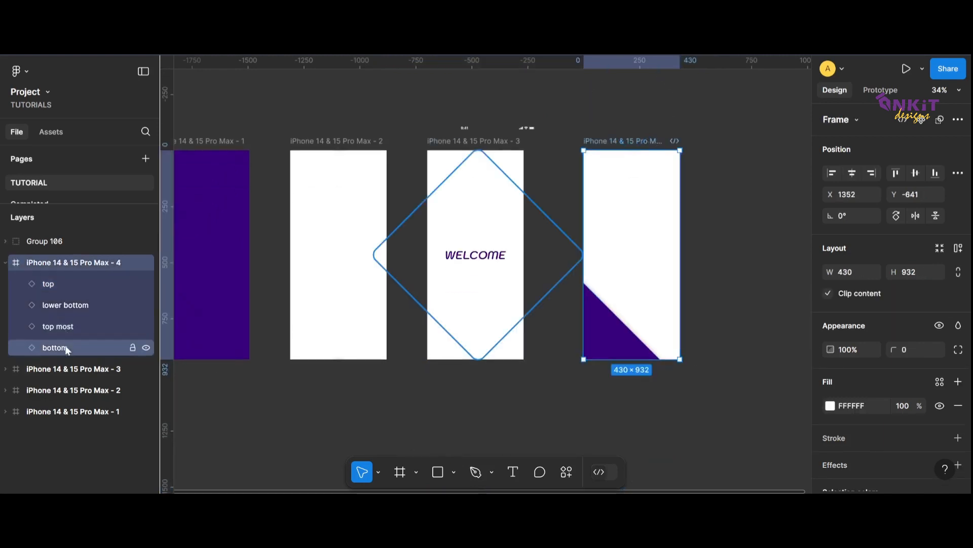
{"action": "left_click_drag", "start_coordinate": [65, 302], "coordinate": [73, 274]}
{"action": "left_click_drag", "start_coordinate": [644, 411], "coordinate": [600, 367]}
{"action": "left_click", "coordinate": [744, 348]}
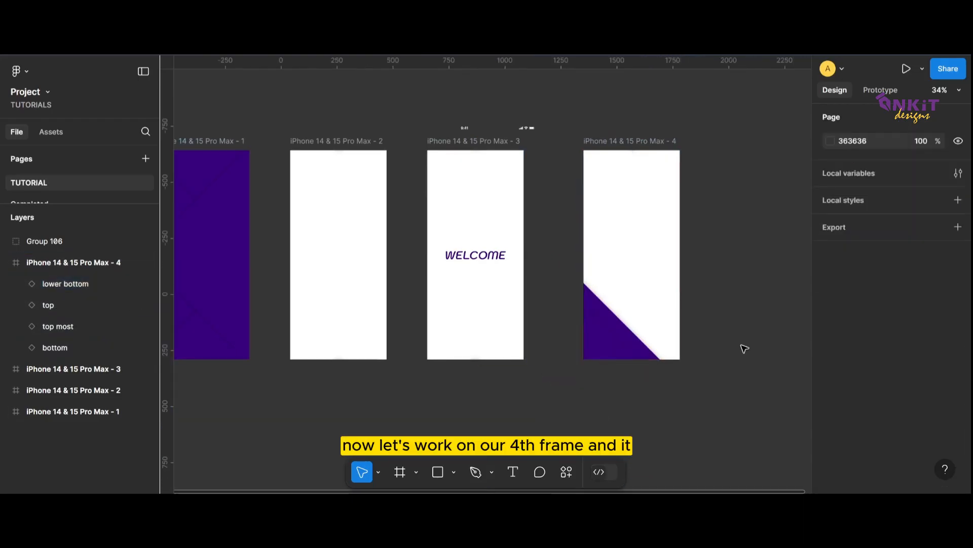
Step: Draw a 385 × 55 rectangle spanning the fourth frame's grid columns at X 23, Y 142, with corner radius 7
{"action": "scroll", "coordinate": [779, 334], "scroll_direction": "up", "scroll_amount": 5}
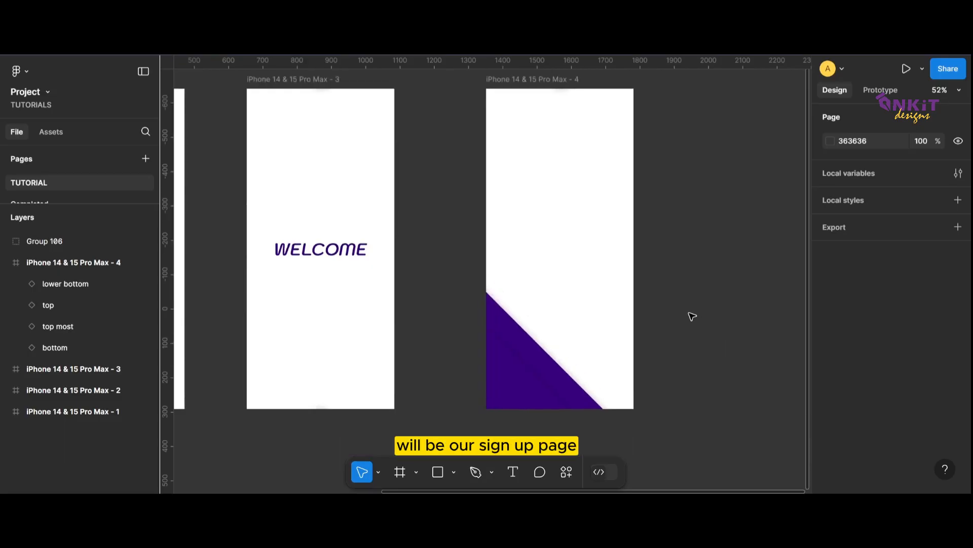
{"action": "scroll", "coordinate": [639, 334], "scroll_direction": "down", "scroll_amount": 4}
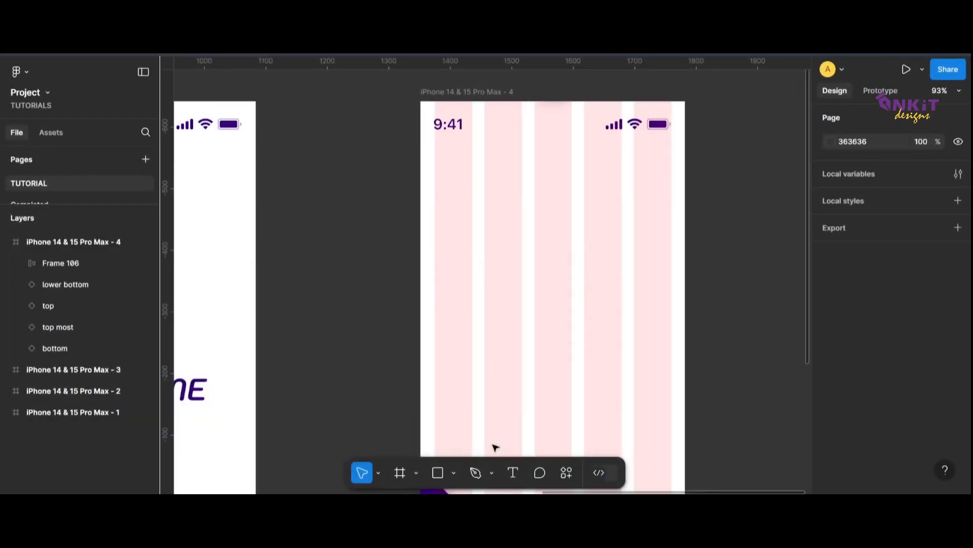
{"action": "left_click", "coordinate": [438, 472]}
{"action": "left_click", "coordinate": [454, 472]}
{"action": "left_click", "coordinate": [483, 341]}
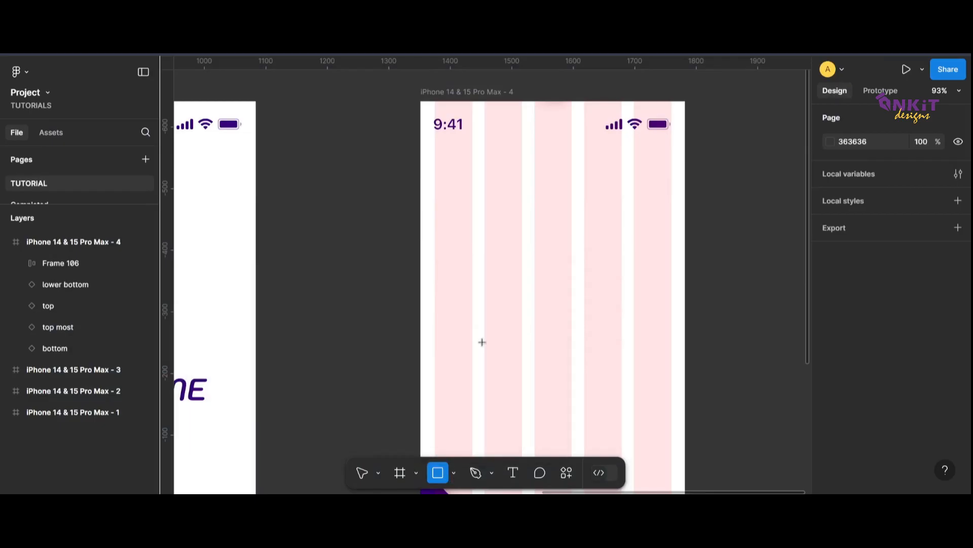
{"action": "mouse_move", "coordinate": [435, 188]}
{"action": "left_mouse_down"}
{"action": "mouse_move", "coordinate": [571, 221]}
{"action": "mouse_move", "coordinate": [671, 223]}
{"action": "left_mouse_up"}
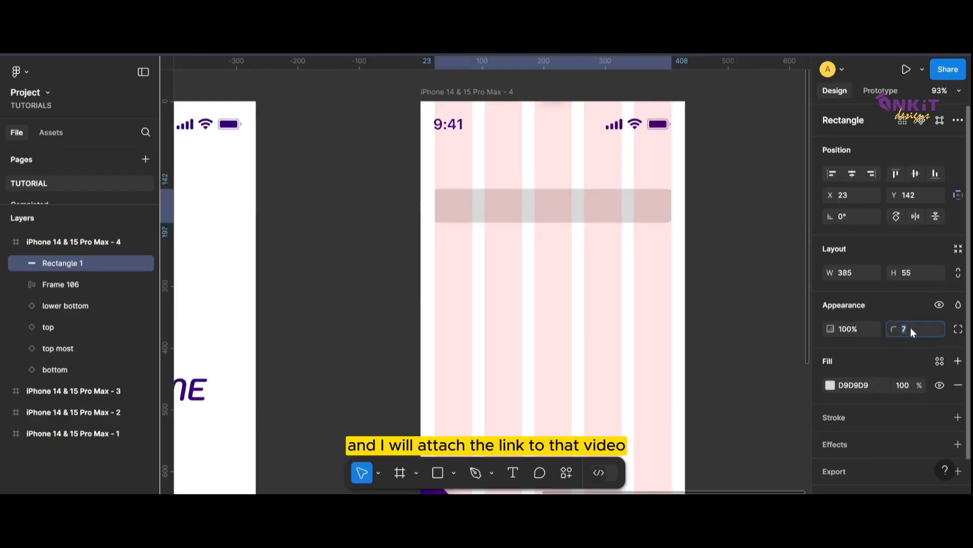
{"action": "type", "text": "7"}
{"action": "key", "text": "Return"}
{"action": "left_click", "coordinate": [743, 258]}
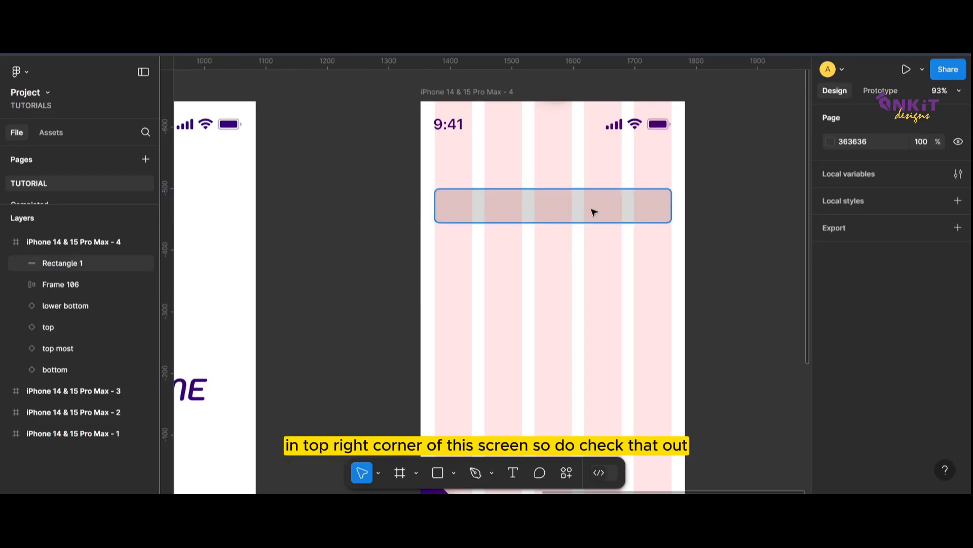
Step: Move the grey rectangle down to Y 314 and extend its height to 56
{"action": "left_click_drag", "start_coordinate": [594, 211], "coordinate": [595, 318]}
{"action": "left_click_drag", "start_coordinate": [551, 296], "coordinate": [551, 294]}
{"action": "left_click", "coordinate": [731, 293]}
Step: Hide the five-column layout grid of the fourth frame
{"action": "left_click", "coordinate": [504, 120]}
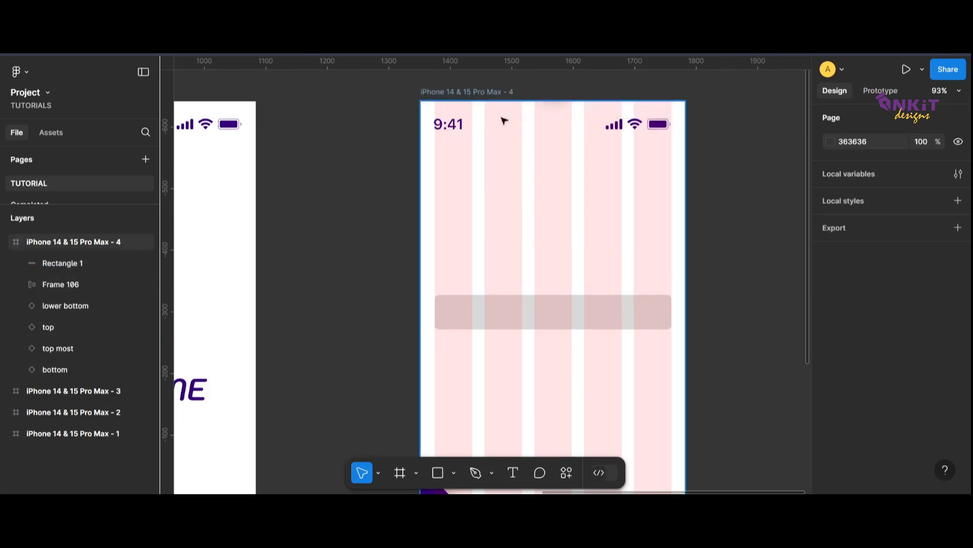
{"action": "left_click", "coordinate": [939, 413]}
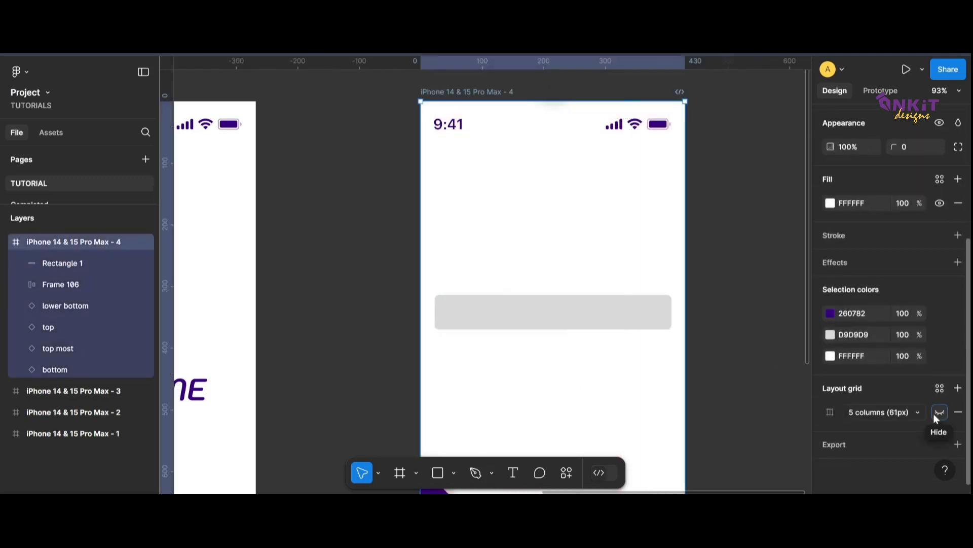
{"action": "left_click", "coordinate": [939, 412]}
{"action": "left_click", "coordinate": [939, 413]}
Step: Add a stroke to the rectangle and remove its grey fill
{"action": "left_click", "coordinate": [619, 325]}
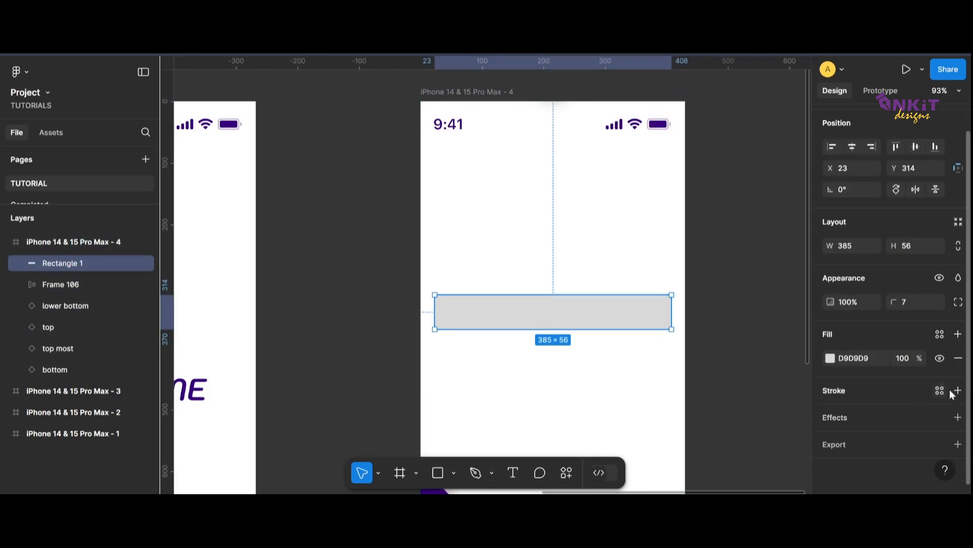
{"action": "left_click", "coordinate": [957, 391]}
{"action": "left_click", "coordinate": [958, 358]}
Step: Change the rectangle's stroke colour to the light grey 949298
{"action": "left_click", "coordinate": [830, 335]}
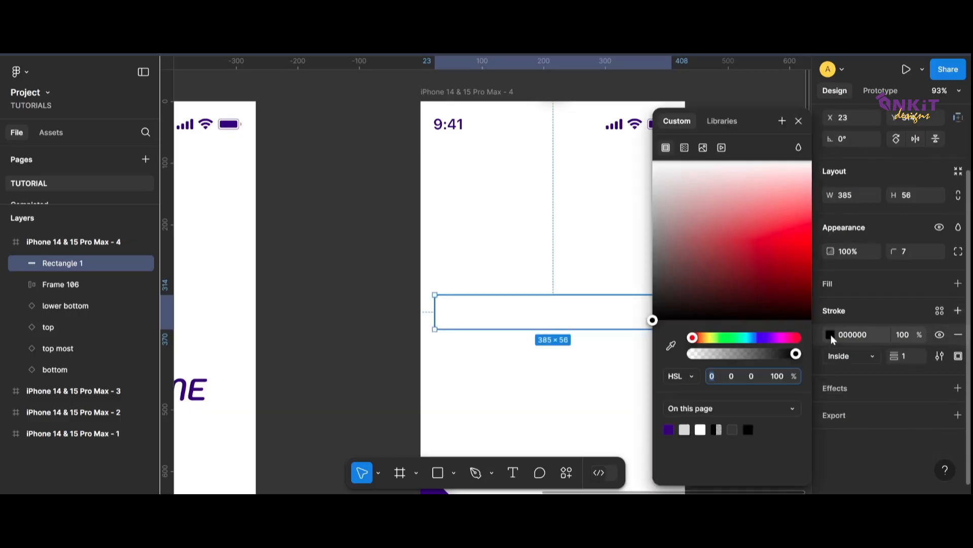
{"action": "left_click_drag", "start_coordinate": [653, 319], "coordinate": [657, 250]}
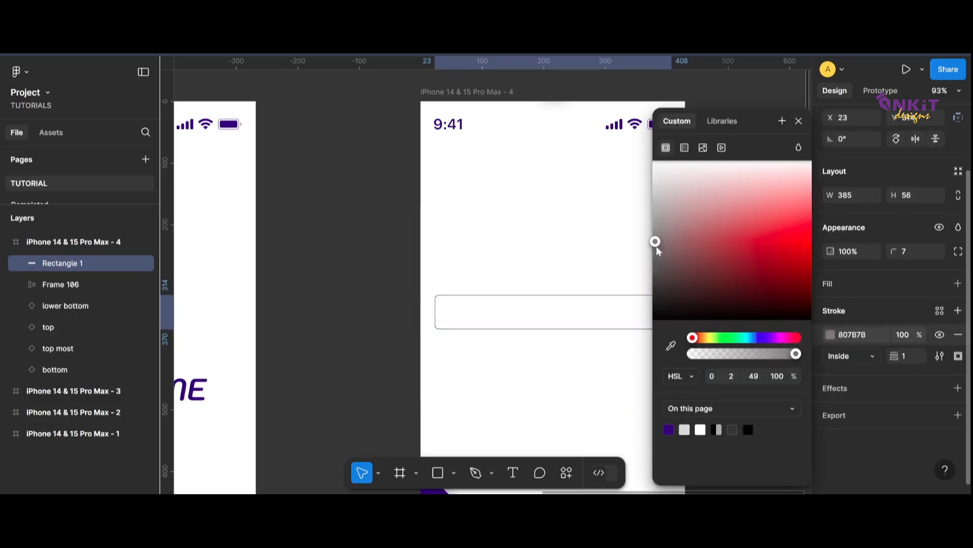
{"action": "left_click", "coordinate": [669, 430]}
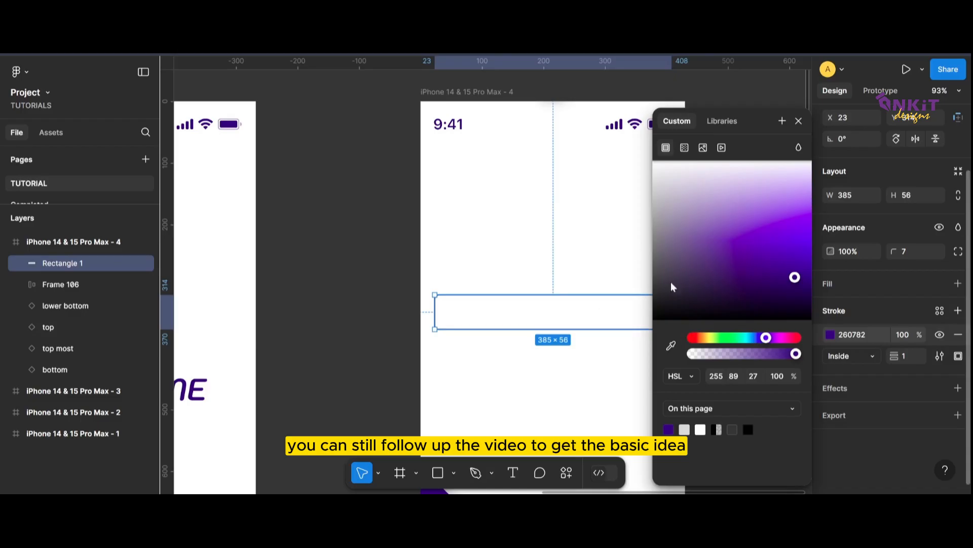
{"action": "mouse_move", "coordinate": [674, 283]}
{"action": "left_mouse_down"}
{"action": "mouse_move", "coordinate": [660, 206]}
{"action": "mouse_move", "coordinate": [657, 226]}
{"action": "left_mouse_up"}
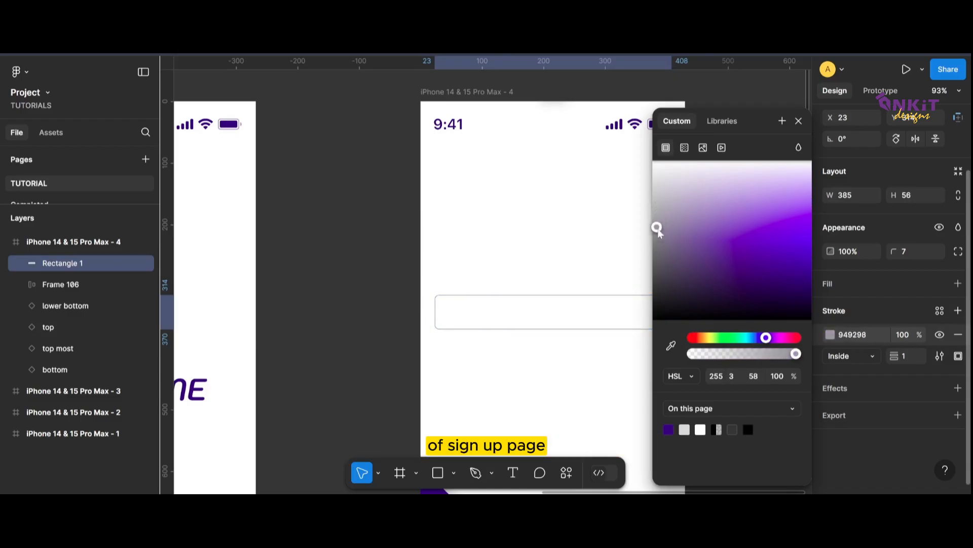
{"action": "left_click", "coordinate": [798, 121]}
{"action": "left_click", "coordinate": [704, 351]}
Step: Show the fourth frame's layout grid again
{"action": "left_click", "coordinate": [489, 95]}
{"action": "scroll", "coordinate": [913, 419], "scroll_direction": "down", "scroll_amount": 4}
{"action": "left_click", "coordinate": [940, 412]}
{"action": "scroll", "coordinate": [705, 350], "scroll_direction": "down", "scroll_amount": 1}
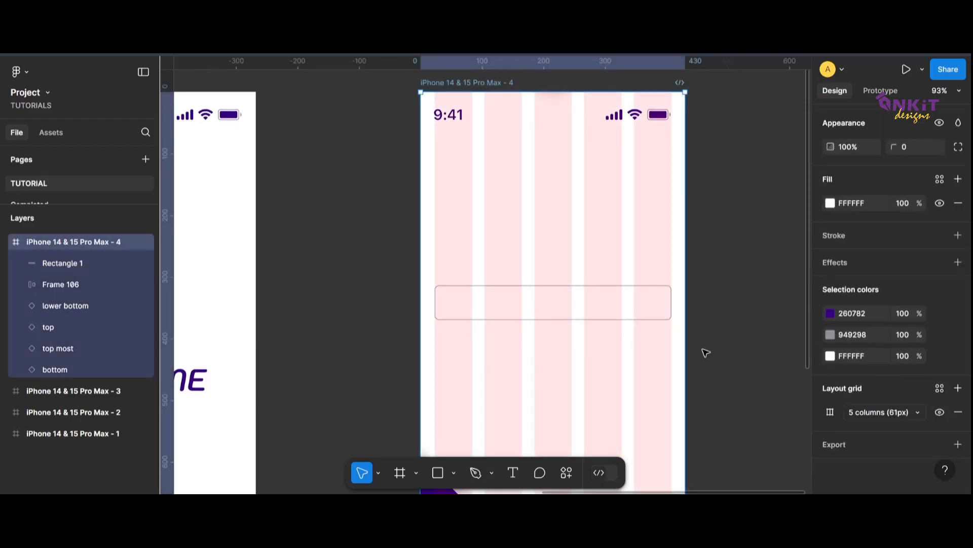
Step: Add the text Name inside the outlined rectangle
{"action": "left_click", "coordinate": [541, 306]}
{"action": "key", "text": "t"}
{"action": "left_click", "coordinate": [469, 306]}
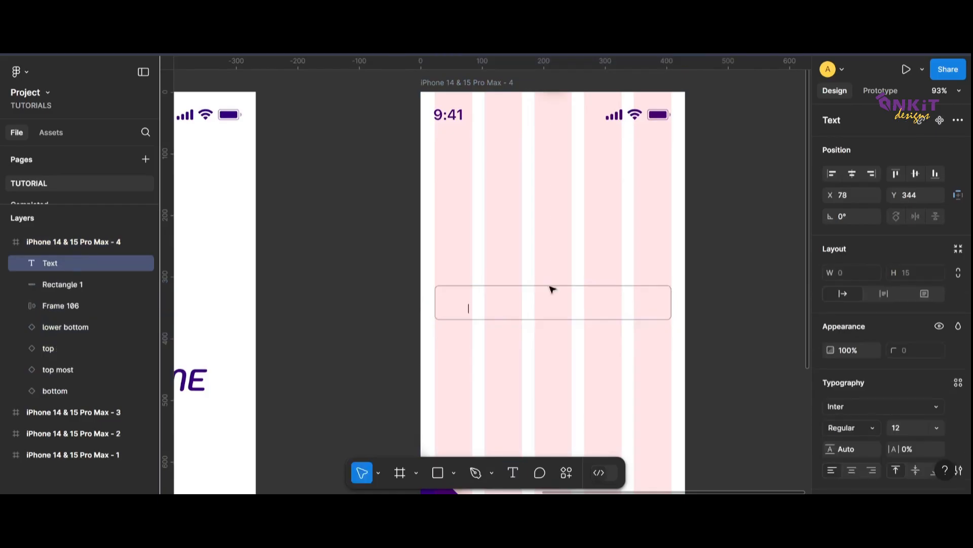
{"action": "type", "text": "Name"}
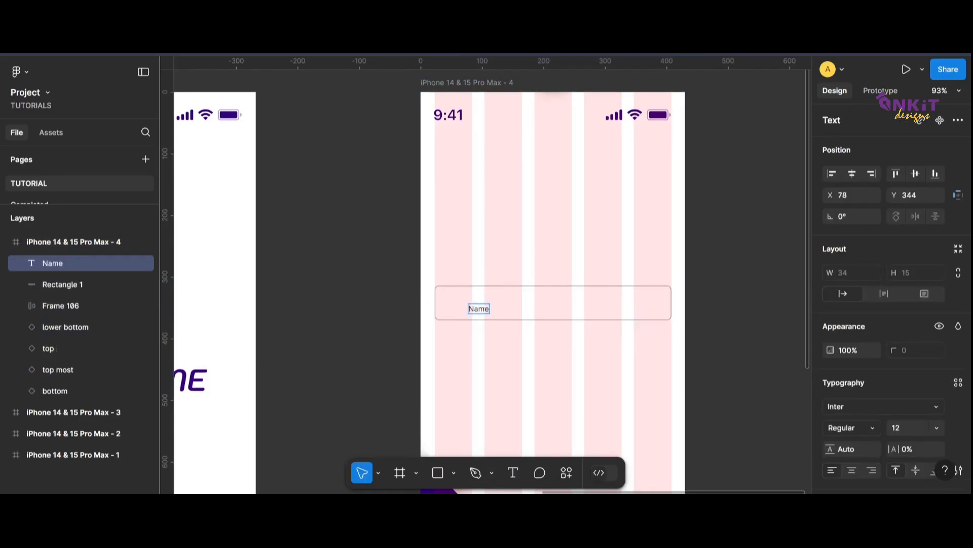
Step: Set the Name text to font size 18 and place it at X 45, Y 331 near the rectangle's left edge
{"action": "left_click", "coordinate": [910, 429]}
{"action": "key", "text": "Up"}
{"action": "key", "text": "Up"}
{"action": "key", "text": "Up"}
{"action": "key", "text": "Up"}
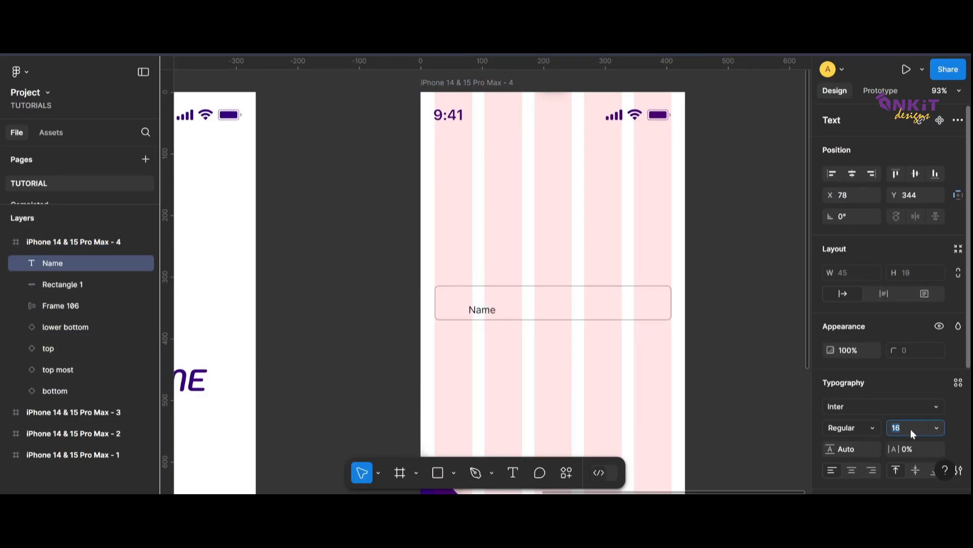
{"action": "key", "text": "Return"}
{"action": "key", "text": "Escape"}
{"action": "left_click_drag", "start_coordinate": [487, 307], "coordinate": [457, 303]}
{"action": "key", "text": "Up"}
{"action": "key", "text": "Up"}
{"action": "left_click", "coordinate": [759, 370]}
Step: Change the Name text's fill colour to 949298, matching the rectangle's stroke
{"action": "scroll", "coordinate": [896, 431], "scroll_direction": "down", "scroll_amount": 2}
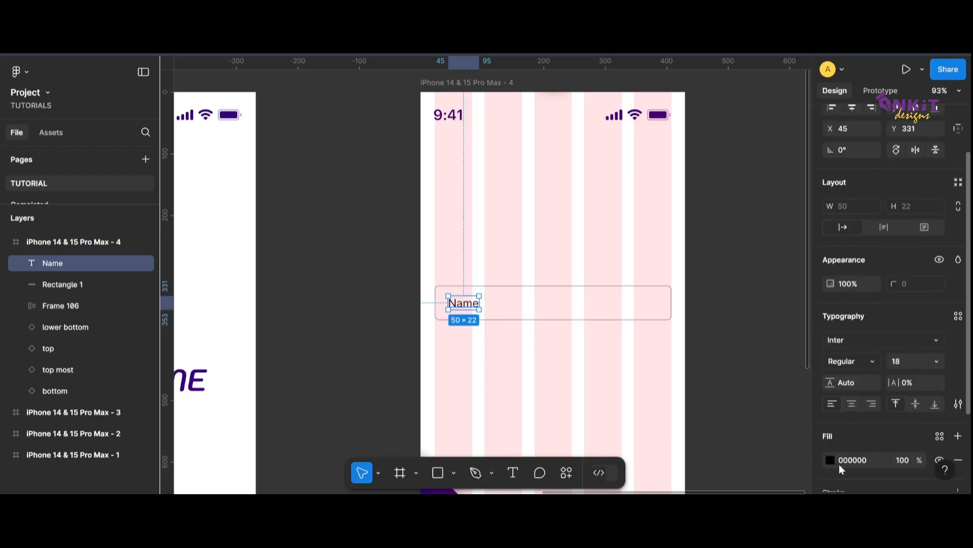
{"action": "left_click", "coordinate": [830, 460]}
{"action": "left_click", "coordinate": [338, 368]}
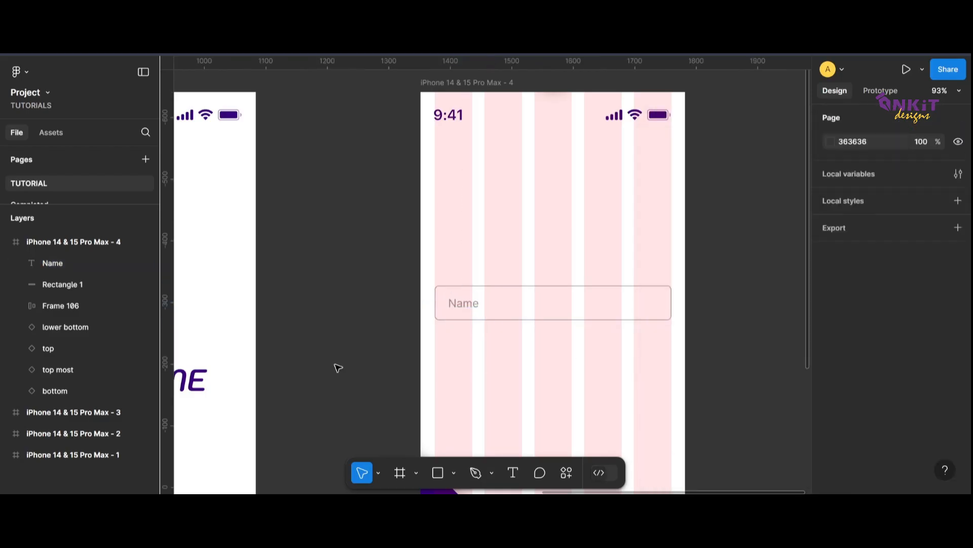
Step: Try a heavier weight on the Name text and settle on Medium
{"action": "left_click", "coordinate": [458, 304]}
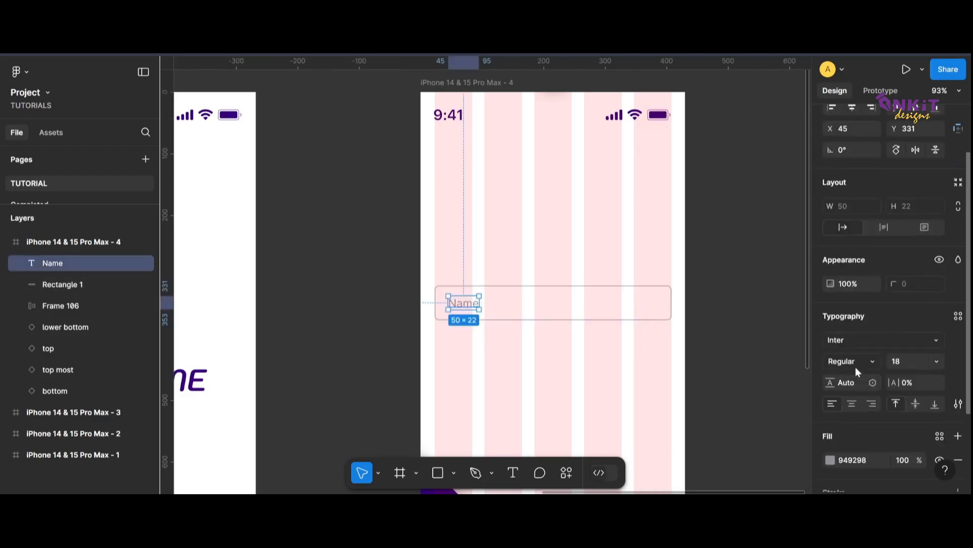
{"action": "left_click", "coordinate": [865, 361]}
{"action": "left_click", "coordinate": [864, 247]}
{"action": "left_click", "coordinate": [733, 343]}
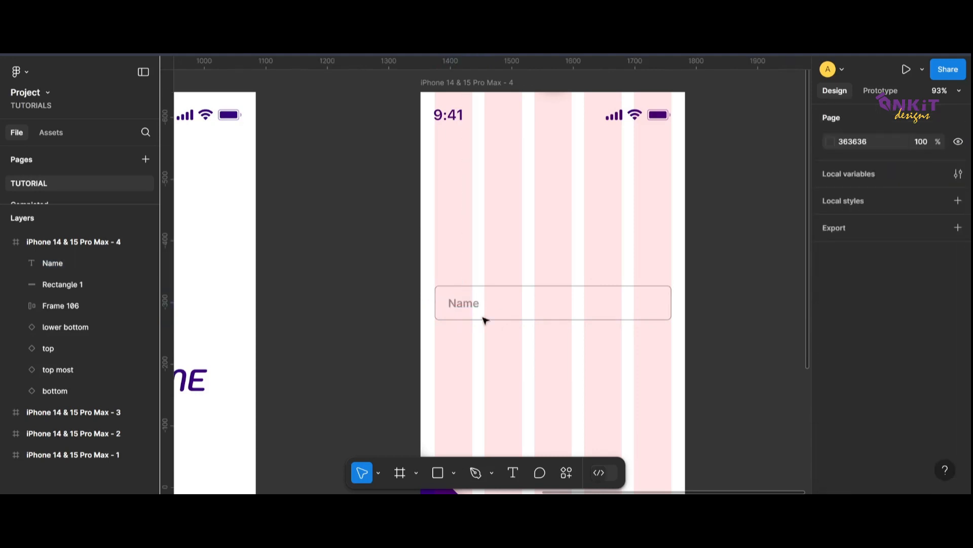
{"action": "left_click", "coordinate": [464, 304]}
{"action": "left_click", "coordinate": [852, 428]}
{"action": "left_click", "coordinate": [862, 232]}
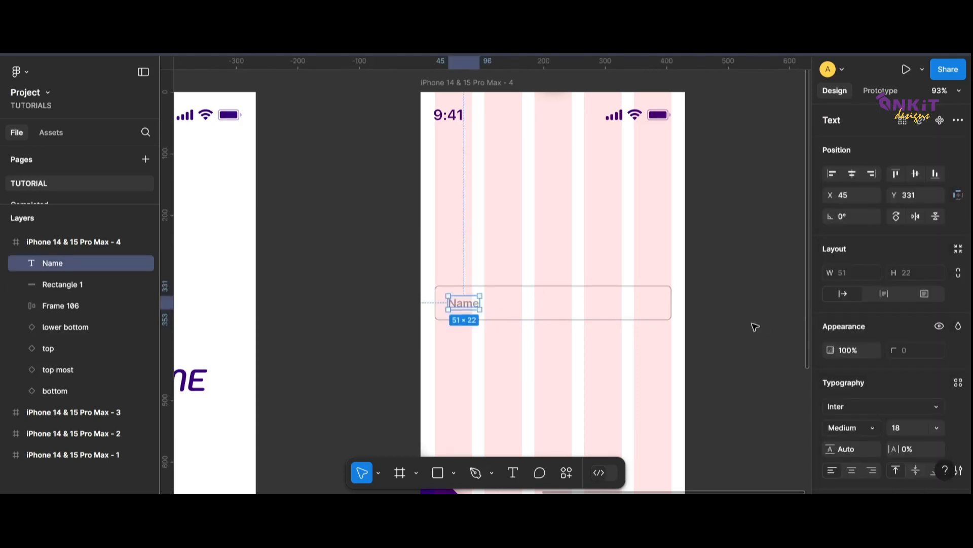
{"action": "left_click", "coordinate": [629, 334]}
Step: Duplicate the rectangle together with its Name text and place the copy directly below as a second input field
{"action": "left_click", "coordinate": [566, 320]}
{"action": "left_click", "coordinate": [460, 305], "text": "shift"}
{"action": "left_click", "coordinate": [621, 335]}
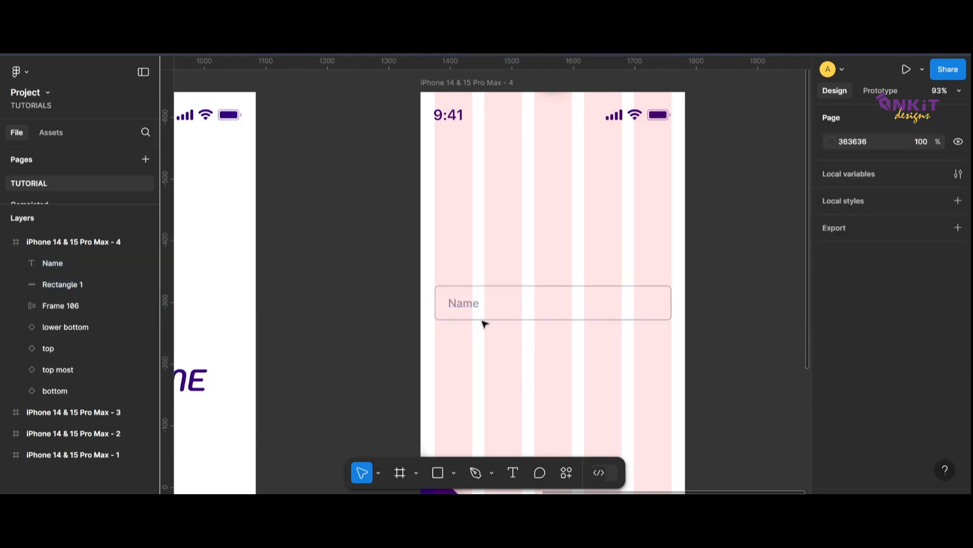
{"action": "left_click", "coordinate": [462, 304]}
{"action": "left_click", "coordinate": [524, 319], "text": "shift"}
{"action": "left_click_drag", "start_coordinate": [532, 305], "coordinate": [537, 357]}
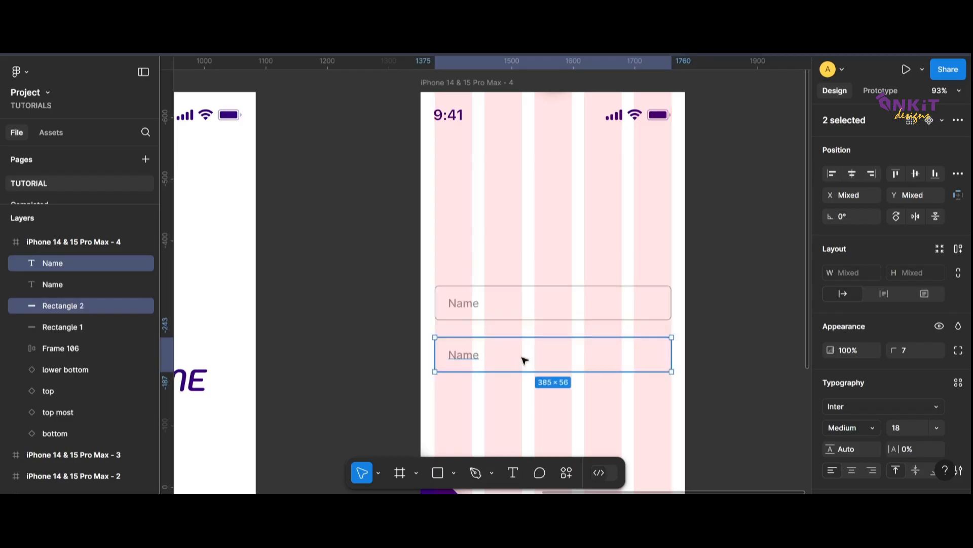
Step: Change the copied Name label in the second input field to Email
{"action": "double_click", "coordinate": [462, 357]}
{"action": "type", "text": "Passw"}
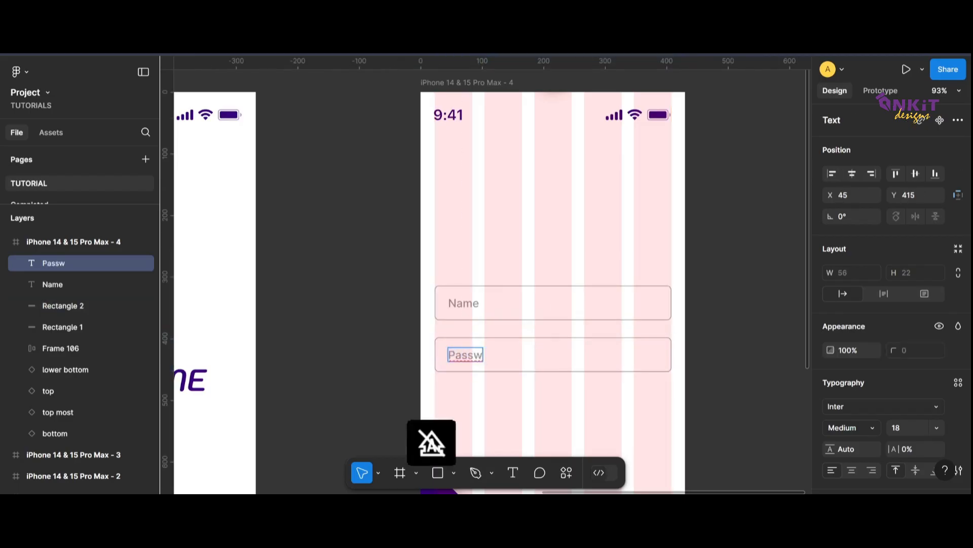
{"action": "key", "text": "shift"}
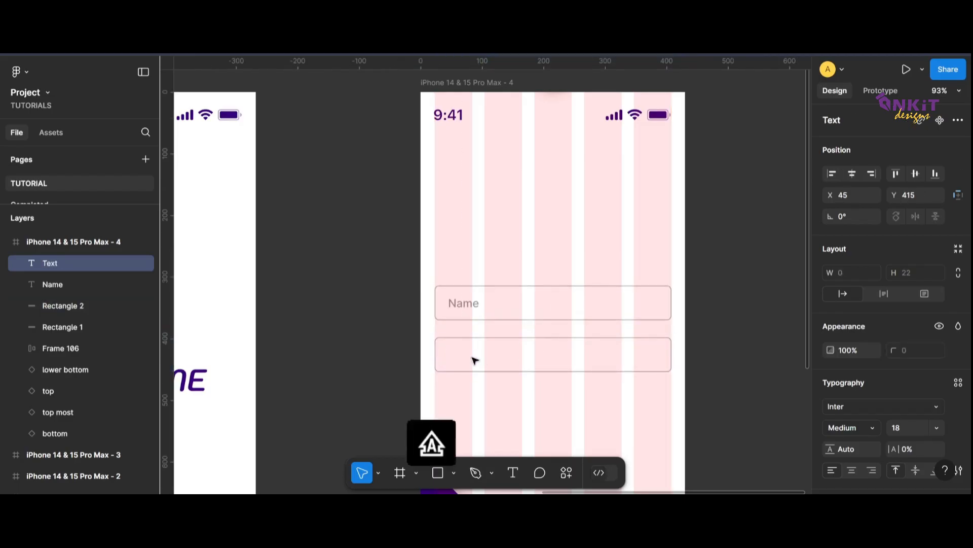
{"action": "key", "text": "BackSpace"}
{"action": "key", "text": "BackSpace"}
{"action": "key", "text": "BackSpace"}
{"action": "key", "text": "BackSpace"}
{"action": "key", "text": "Caps_Lock"}
{"action": "type", "text": "mail"}
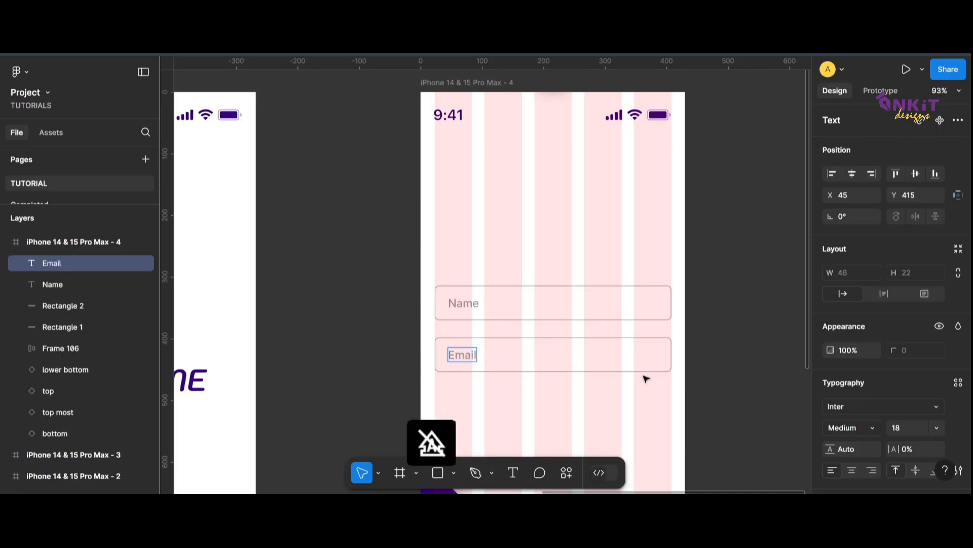
{"action": "key", "text": "Escape"}
Step: Duplicate the second field's rectangle directly below as a third field and place a copy of the Email text inside it at X 45, Y 499
{"action": "left_click", "coordinate": [521, 358]}
{"action": "left_click_drag", "start_coordinate": [522, 359], "coordinate": [521, 405]}
{"action": "left_click", "coordinate": [462, 355]}
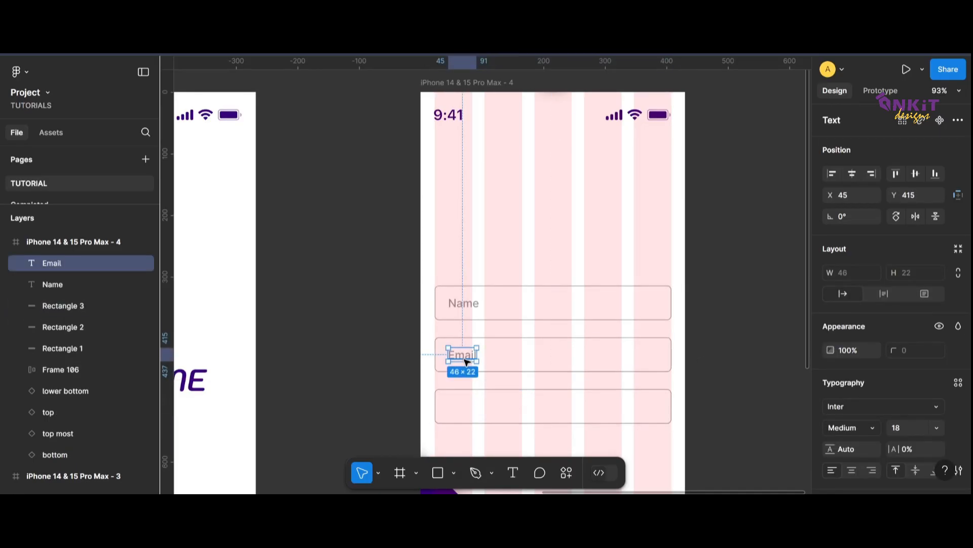
{"action": "left_click", "coordinate": [481, 409]}
{"action": "key", "text": "ctrl+v"}
{"action": "left_click_drag", "start_coordinate": [468, 357], "coordinate": [472, 409]}
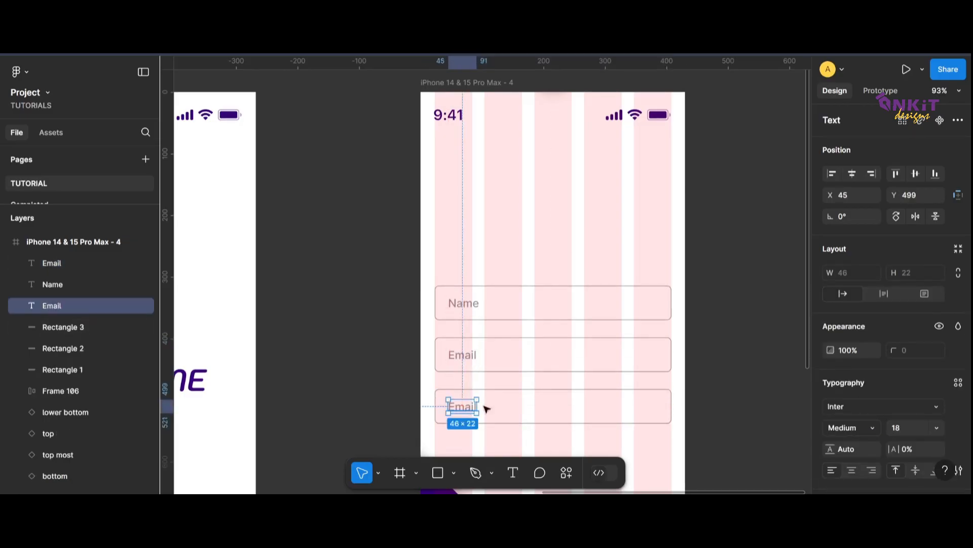
Step: Change the label text in the third input field to Password
{"action": "double_click", "coordinate": [455, 408]}
{"action": "key", "text": "BackSpace"}
{"action": "type", "text": "P"}
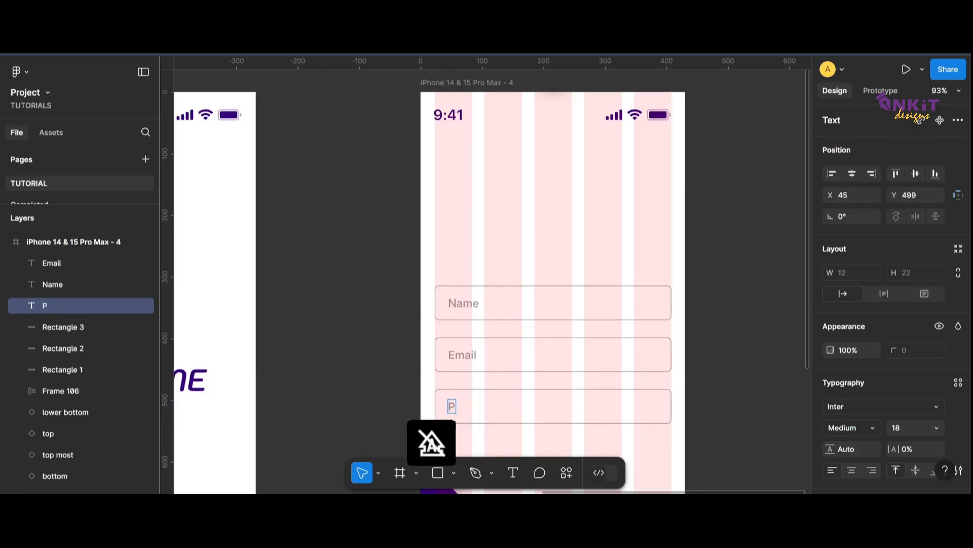
{"action": "type", "text": "assword"}
{"action": "key", "text": "Escape"}
{"action": "left_click", "coordinate": [755, 365]}
Step: Shift the lower bottom and top diamonds together so the purple corner covers less of the fourth frame's lower area
{"action": "scroll", "coordinate": [751, 395], "scroll_direction": "down", "scroll_amount": 1}
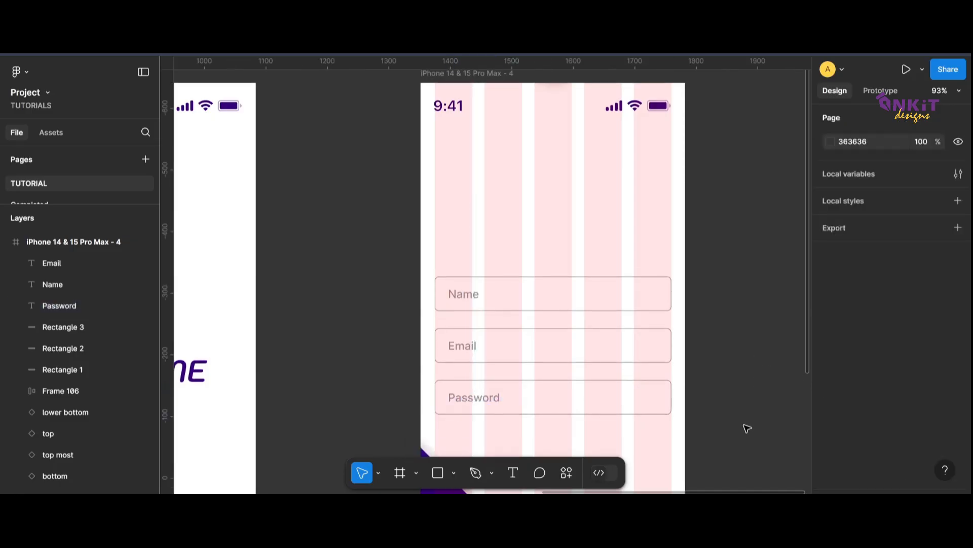
{"action": "scroll", "coordinate": [627, 237], "scroll_direction": "down", "scroll_amount": 4}
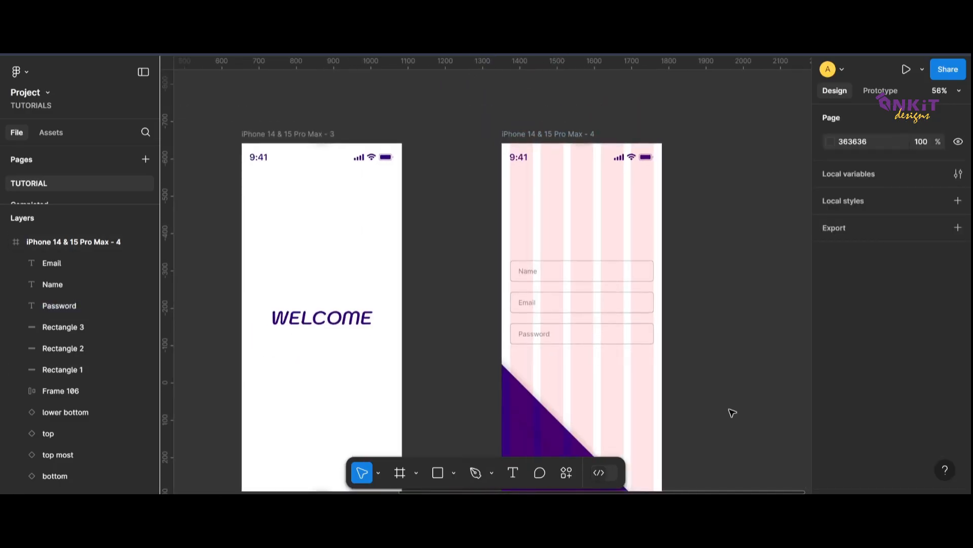
{"action": "left_click", "coordinate": [533, 436]}
{"action": "scroll", "coordinate": [554, 380], "scroll_direction": "down", "scroll_amount": 3}
{"action": "left_click", "coordinate": [578, 360], "text": "shift"}
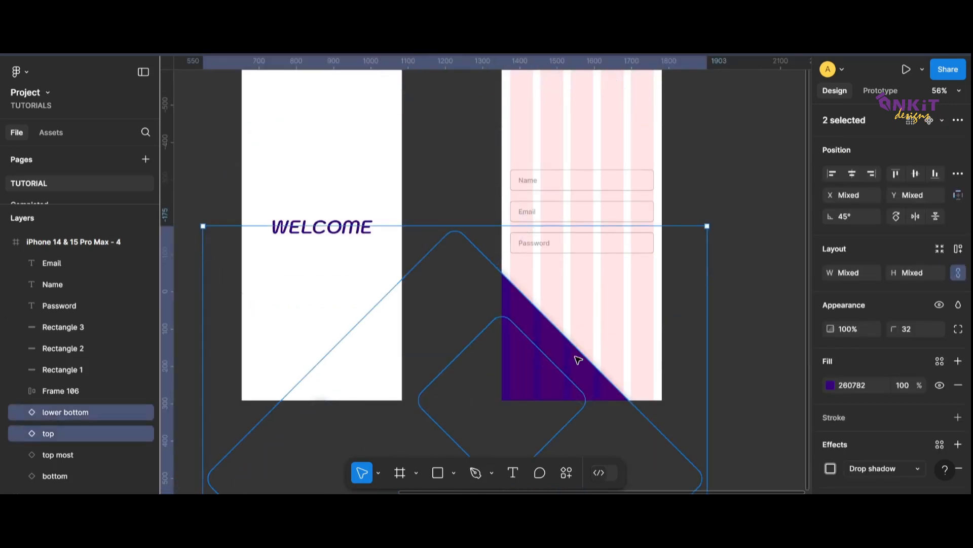
{"action": "mouse_move", "coordinate": [569, 365]}
{"action": "left_mouse_down"}
{"action": "mouse_move", "coordinate": [556, 373]}
{"action": "mouse_move", "coordinate": [572, 365]}
{"action": "left_mouse_up"}
{"action": "left_click", "coordinate": [701, 301]}
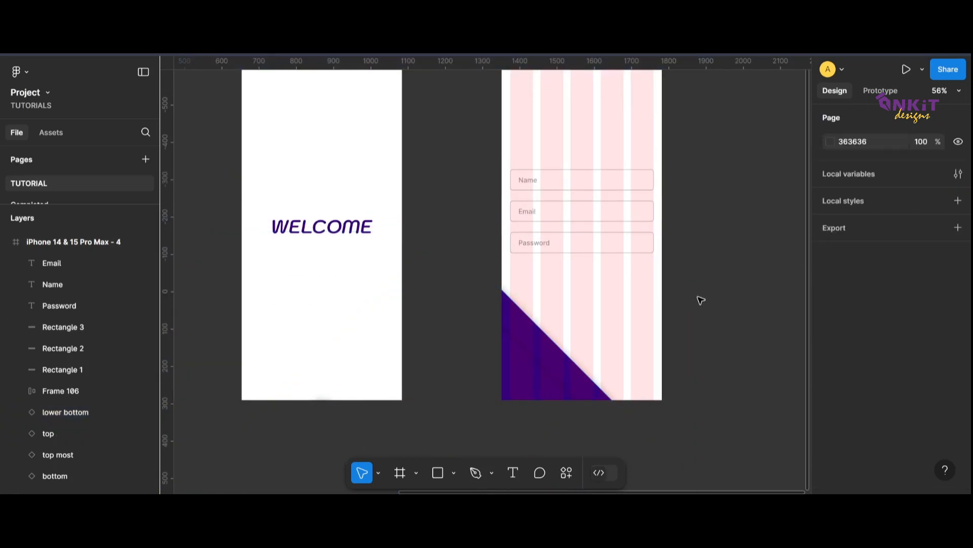
Step: Duplicate the Name text above the input fields at X 23, Y 214 and change the copy to read SIGN UP!
{"action": "scroll", "coordinate": [701, 300], "scroll_direction": "up", "scroll_amount": 3}
{"action": "left_click_drag", "start_coordinate": [529, 288], "coordinate": [528, 247]}
{"action": "key", "text": "Return"}
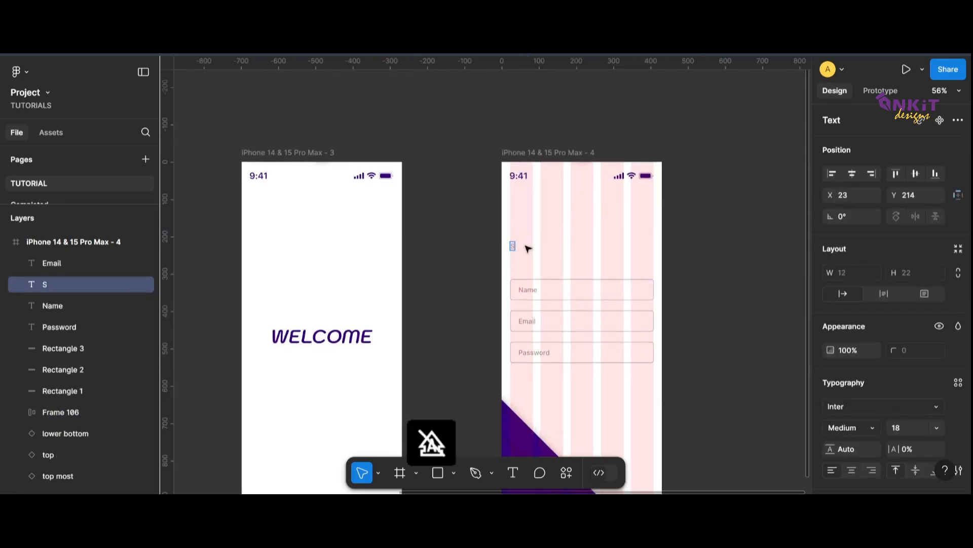
{"action": "type", "text": "Sign"}
{"action": "key", "text": "Caps_Lock"}
{"action": "type", "text": "IGN PI"}
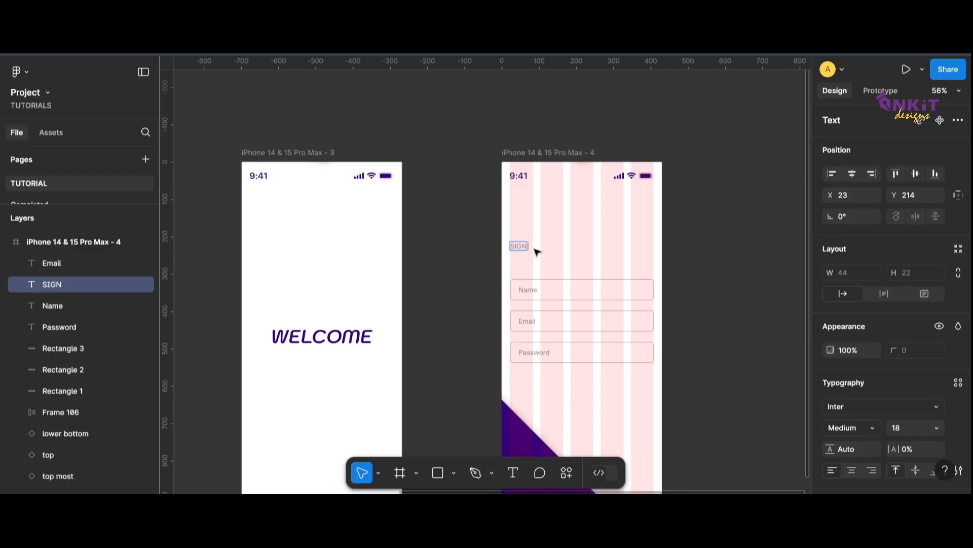
{"action": "key", "text": "Caps_Lock"}
{"action": "type", "text": "!"}
Step: Style the SIGN UP! heading with fill colour 260782, font size 31 and Bold weight
{"action": "scroll", "coordinate": [832, 364], "scroll_direction": "down", "scroll_amount": 3}
{"action": "left_click", "coordinate": [830, 358]}
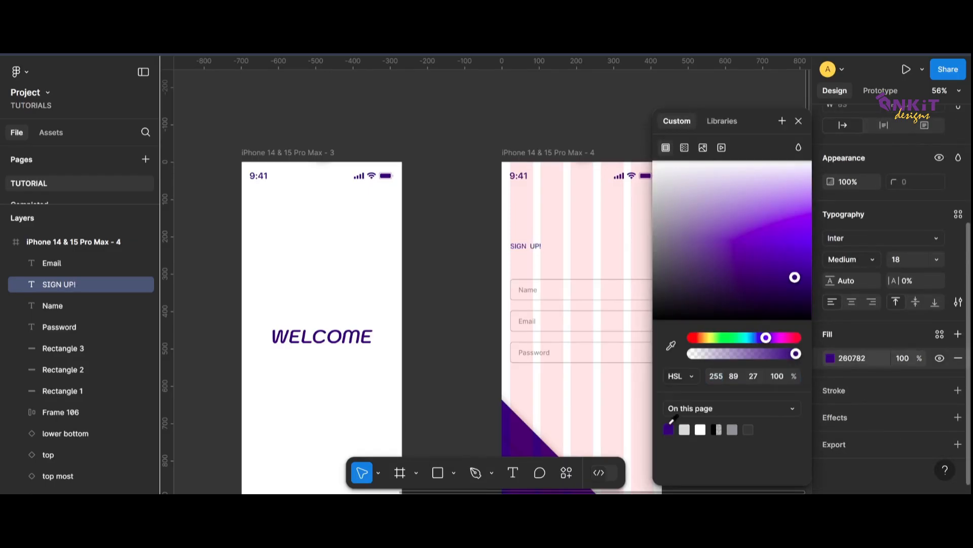
{"action": "left_click", "coordinate": [844, 241]}
{"action": "key", "text": "Escape"}
{"action": "left_click", "coordinate": [907, 259]}
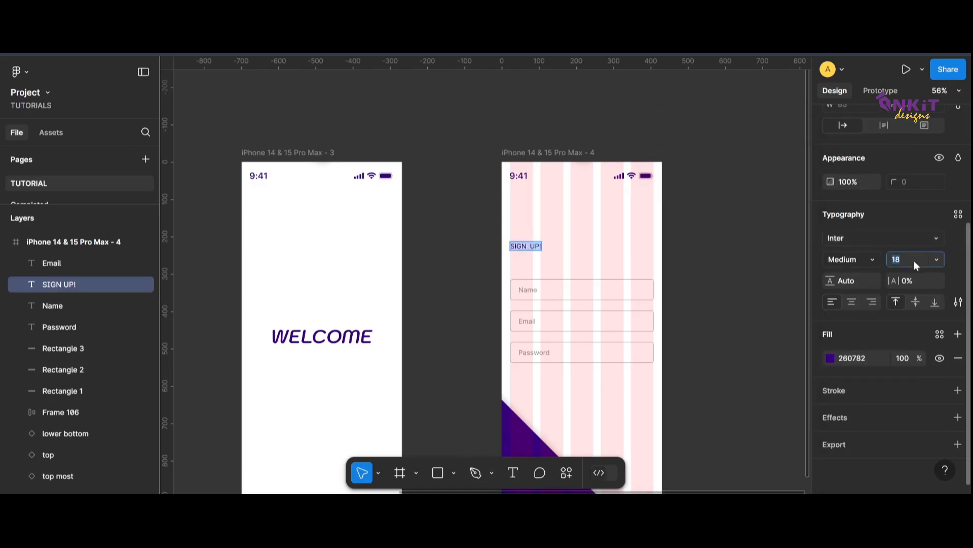
{"action": "left_click", "coordinate": [867, 260]}
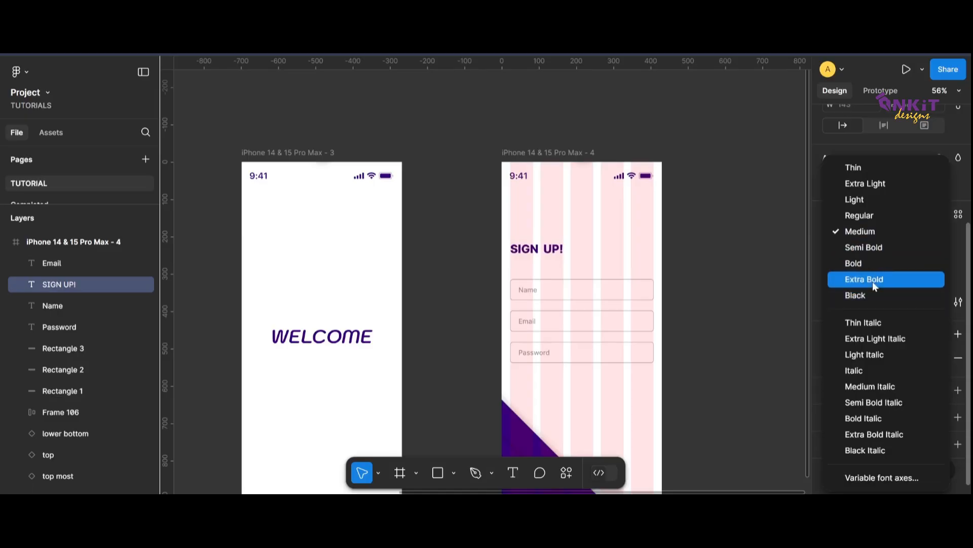
{"action": "left_click", "coordinate": [872, 264]}
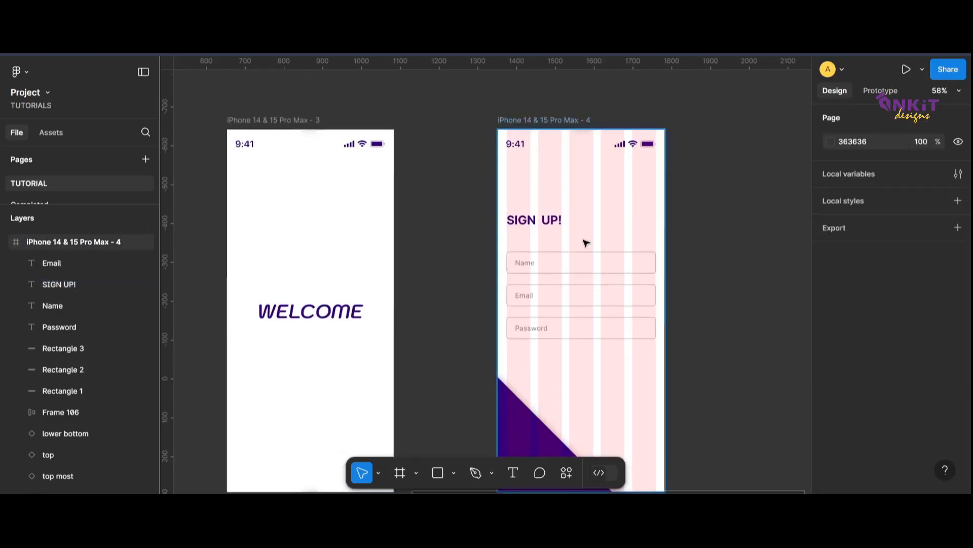
Step: Nudge the SIGN UP! heading slightly up and place a copy of the Name text beneath it at X 23, Y 254, ready for new wording
{"action": "scroll", "coordinate": [587, 243], "scroll_direction": "up", "scroll_amount": 6}
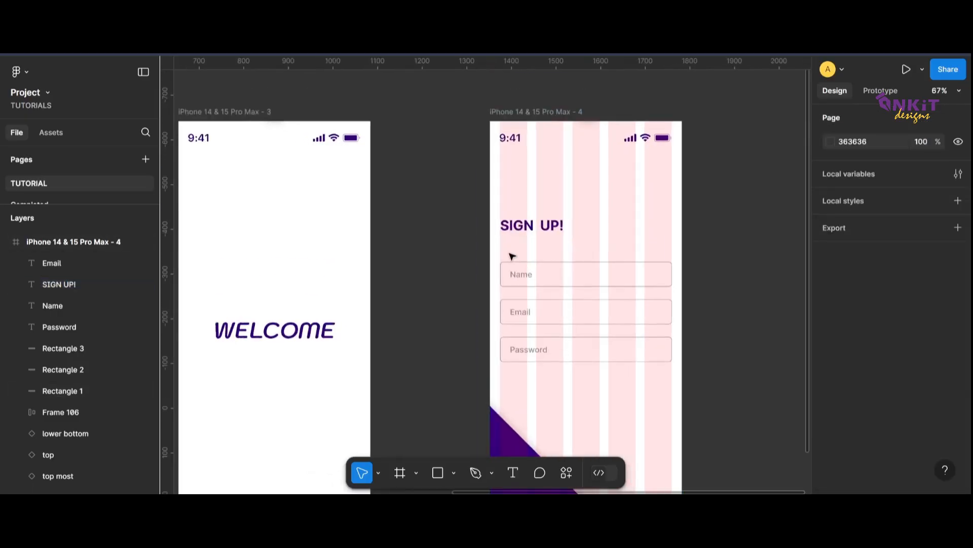
{"action": "left_click", "coordinate": [543, 216]}
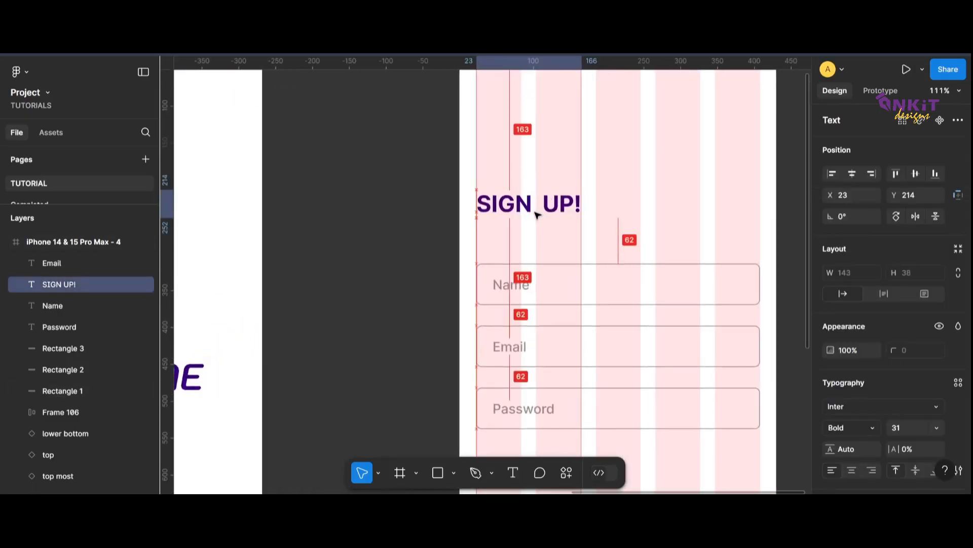
{"action": "scroll", "coordinate": [633, 191], "scroll_direction": "up", "scroll_amount": 3}
{"action": "left_click", "coordinate": [523, 375]}
{"action": "left_click_drag", "start_coordinate": [523, 374], "coordinate": [506, 317]}
{"action": "key", "text": "Return"}
{"action": "key", "text": "BackSpace"}
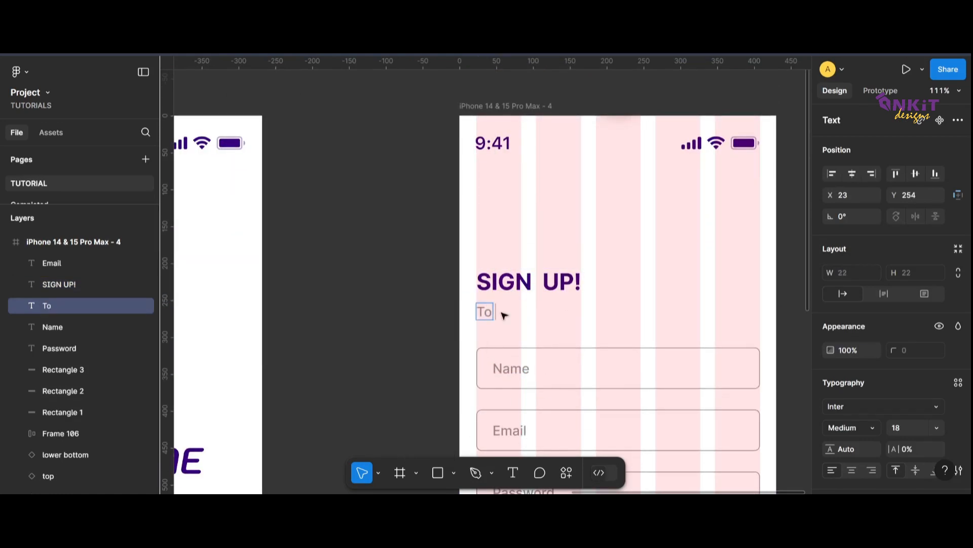
Step: Replace the copied text below the heading with To get started!
{"action": "type", "text": "To get st"}
{"action": "key", "text": "Caps_Lock"}
{"action": "type", "text": "AR"}
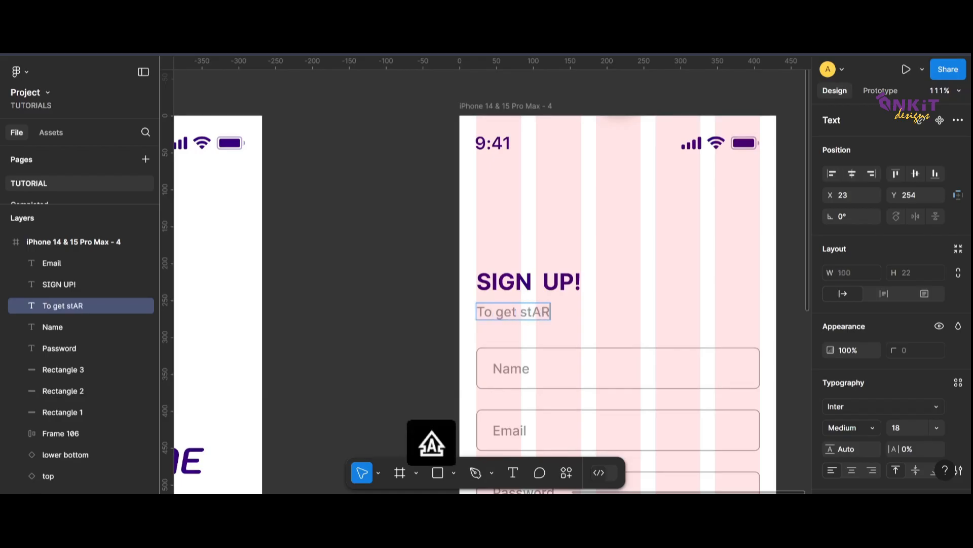
{"action": "key", "text": "BackSpace"}
{"action": "key", "text": "BackSpace"}
{"action": "type", "text": "arted!"}
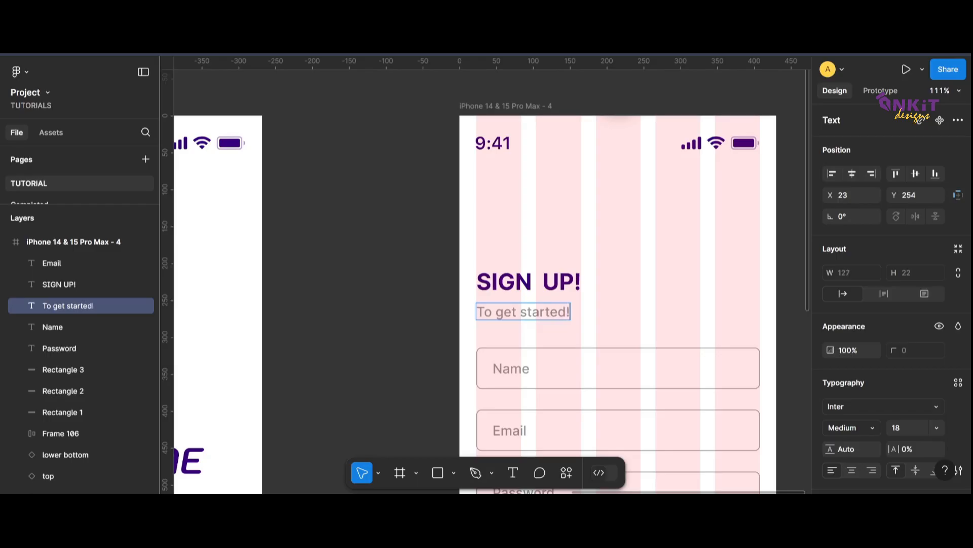
Step: Remove the exclamation mark from the SIGN UP heading and set the To get started! text to font size 16
{"action": "left_click", "coordinate": [529, 282]}
{"action": "left_click", "coordinate": [365, 274]}
{"action": "left_click", "coordinate": [522, 311]}
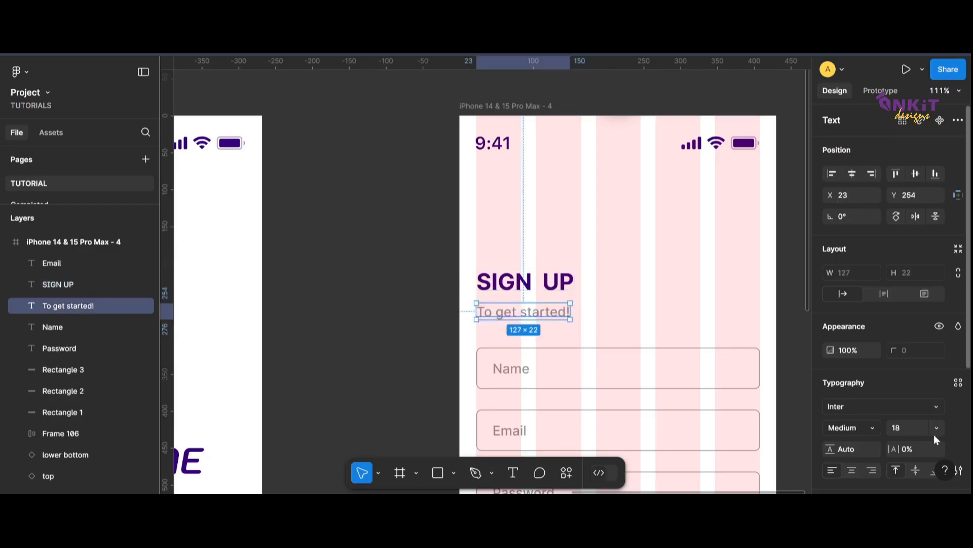
{"action": "left_click", "coordinate": [910, 428]}
{"action": "type", "text": "16"}
{"action": "key", "text": "Return"}
{"action": "left_click_drag", "start_coordinate": [518, 315], "coordinate": [520, 315]}
Step: Darken the To get started! text's fill to 6B6B6B and move it slightly closer to the SIGN UP heading
{"action": "scroll", "coordinate": [884, 375], "scroll_direction": "down", "scroll_amount": 3}
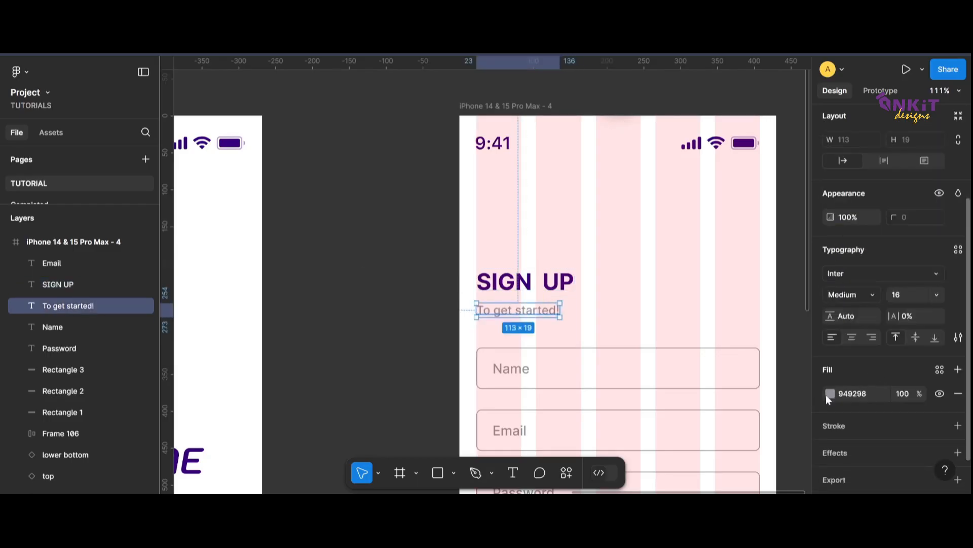
{"action": "left_click", "coordinate": [830, 394]}
{"action": "left_click_drag", "start_coordinate": [650, 260], "coordinate": [649, 252]}
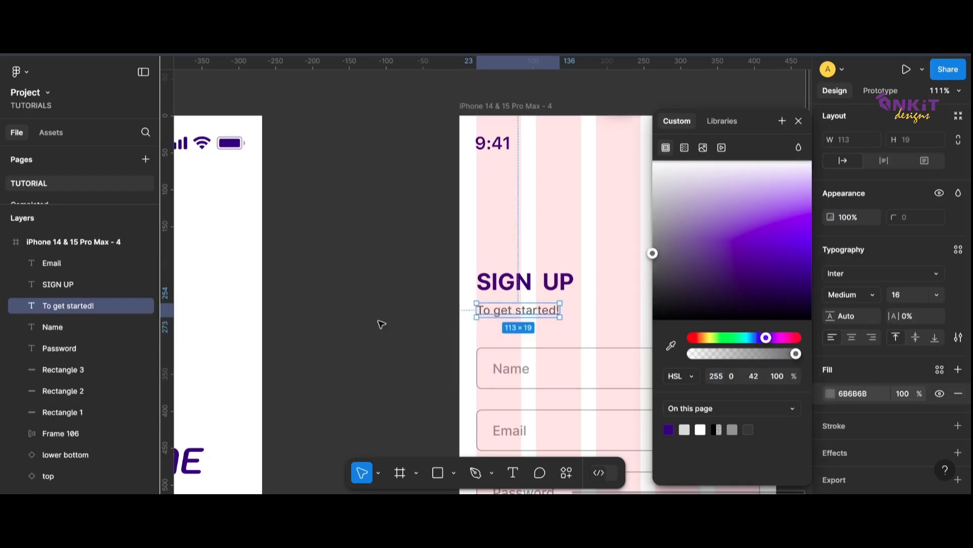
{"action": "left_click", "coordinate": [380, 323]}
{"action": "left_click_drag", "start_coordinate": [537, 313], "coordinate": [537, 307]}
{"action": "left_click", "coordinate": [413, 325]}
Step: Hide the five-column layout grid on the fourth iPhone frame
{"action": "scroll", "coordinate": [702, 335], "scroll_direction": "down", "scroll_amount": 3}
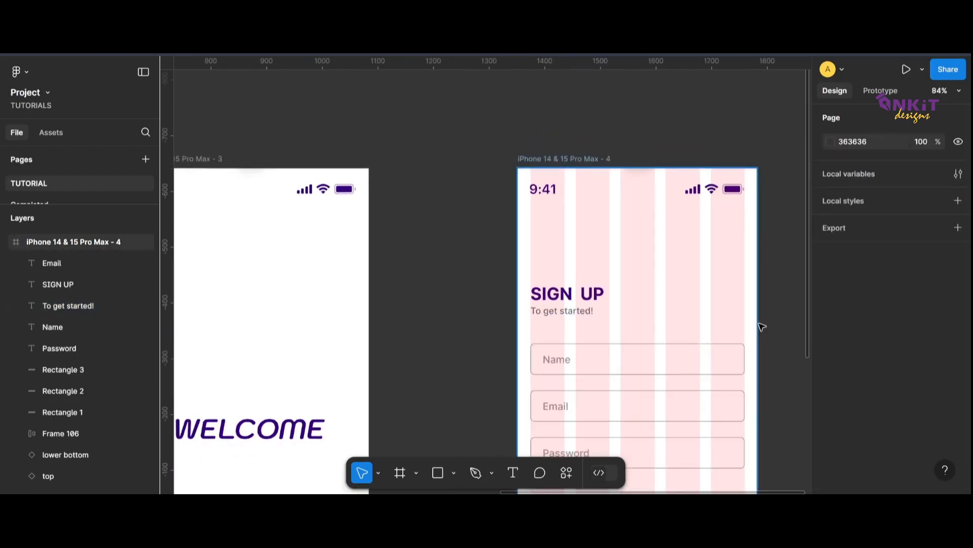
{"action": "scroll", "coordinate": [761, 326], "scroll_direction": "down", "scroll_amount": 2}
{"action": "scroll", "coordinate": [713, 244], "scroll_direction": "down", "scroll_amount": 2}
{"action": "left_click", "coordinate": [756, 324]}
{"action": "scroll", "coordinate": [758, 325], "scroll_direction": "down", "scroll_amount": 2}
{"action": "scroll", "coordinate": [920, 367], "scroll_direction": "down", "scroll_amount": 3}
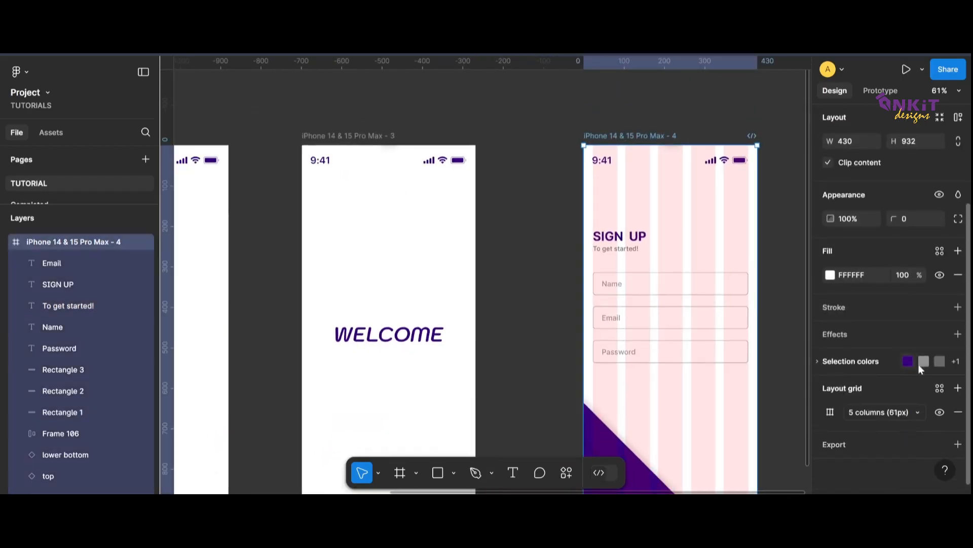
{"action": "left_click", "coordinate": [941, 412]}
Step: Move the Email and Password fields up together with their labels to tighten the spacing between the three fields
{"action": "left_click", "coordinate": [695, 362]}
{"action": "left_click", "coordinate": [654, 346], "text": "shift"}
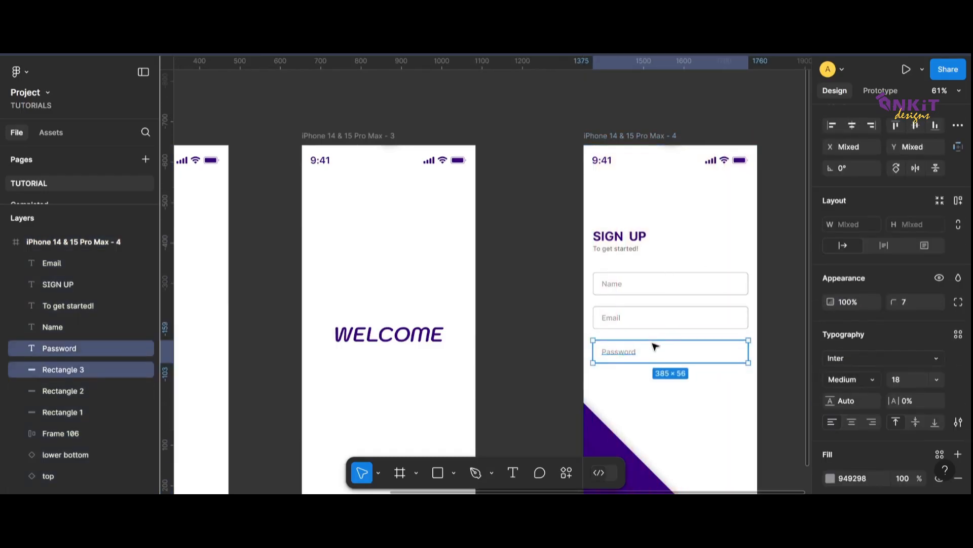
{"action": "left_click", "coordinate": [669, 327]}
{"action": "left_click", "coordinate": [647, 319], "text": "shift"}
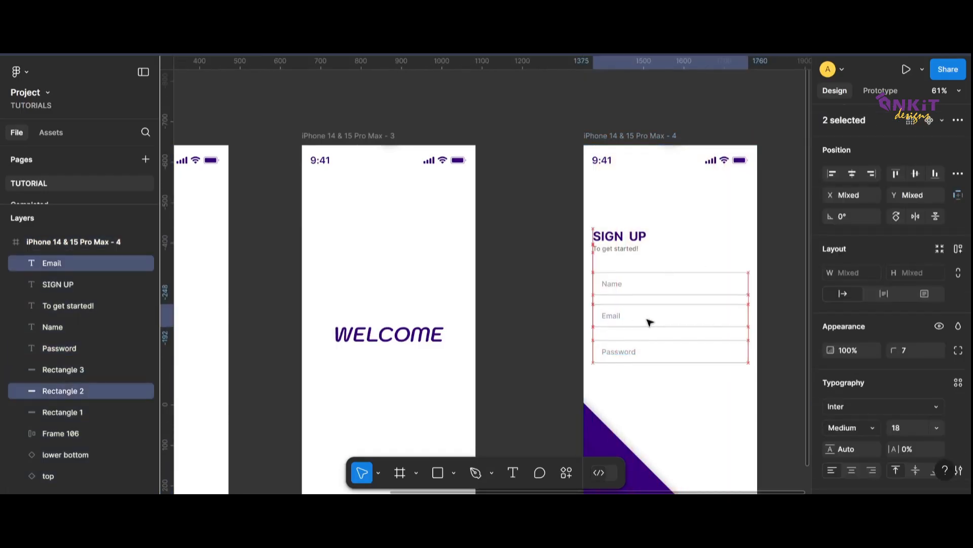
{"action": "left_click", "coordinate": [620, 352]}
{"action": "left_click", "coordinate": [669, 359], "text": "shift"}
{"action": "left_click_drag", "start_coordinate": [669, 359], "coordinate": [665, 366]}
{"action": "scroll", "coordinate": [909, 424], "scroll_direction": "down", "scroll_amount": 5}
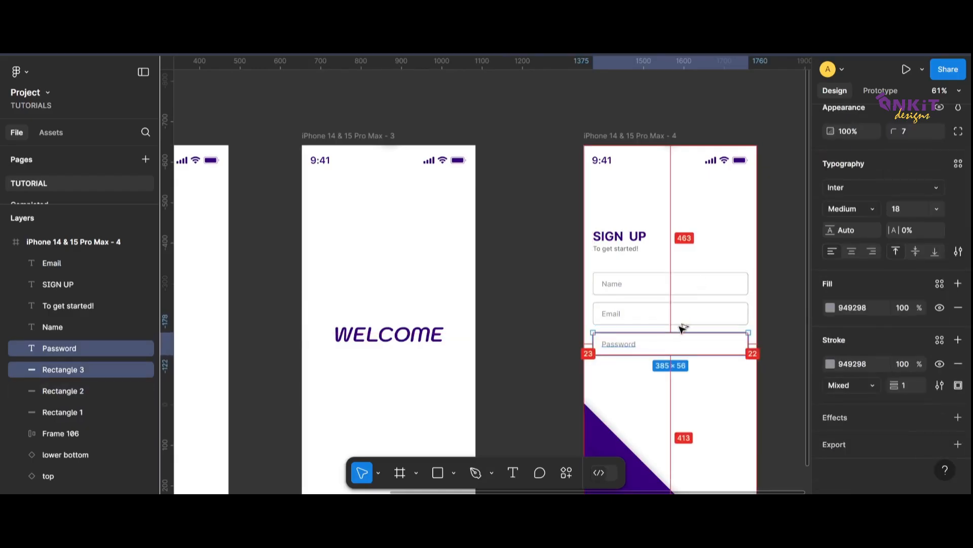
Step: Measure the gap between the Name and Email fields and nudge the Password field with its label up to match
{"action": "left_click", "coordinate": [699, 316]}
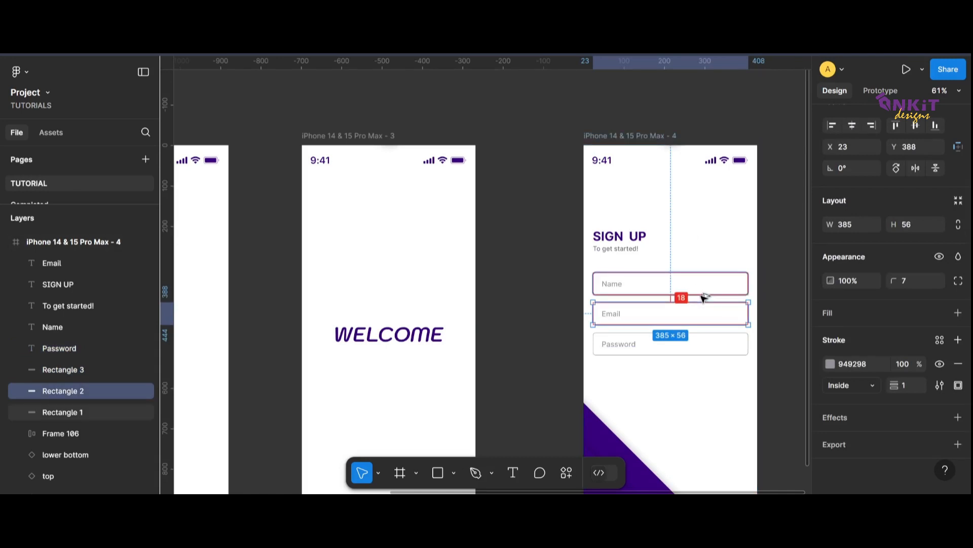
{"action": "left_click", "coordinate": [634, 345]}
{"action": "left_click", "coordinate": [633, 346], "text": "shift"}
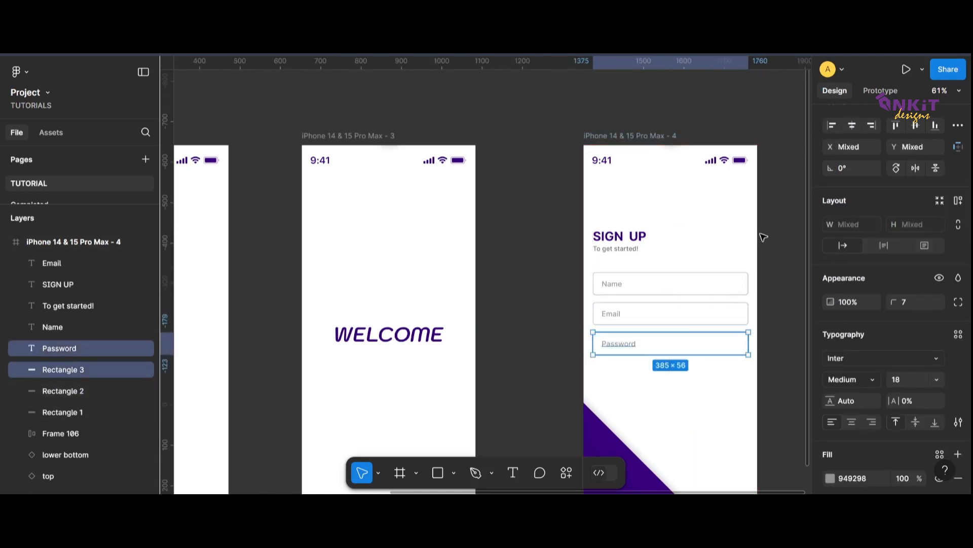
{"action": "left_click", "coordinate": [800, 283]}
Step: Duplicate the Password field with its label below the form, its rectangle at X 21, Y 570, and centre the copied label horizontally
{"action": "scroll", "coordinate": [775, 299], "scroll_direction": "down", "scroll_amount": 1}
{"action": "left_click", "coordinate": [670, 333]}
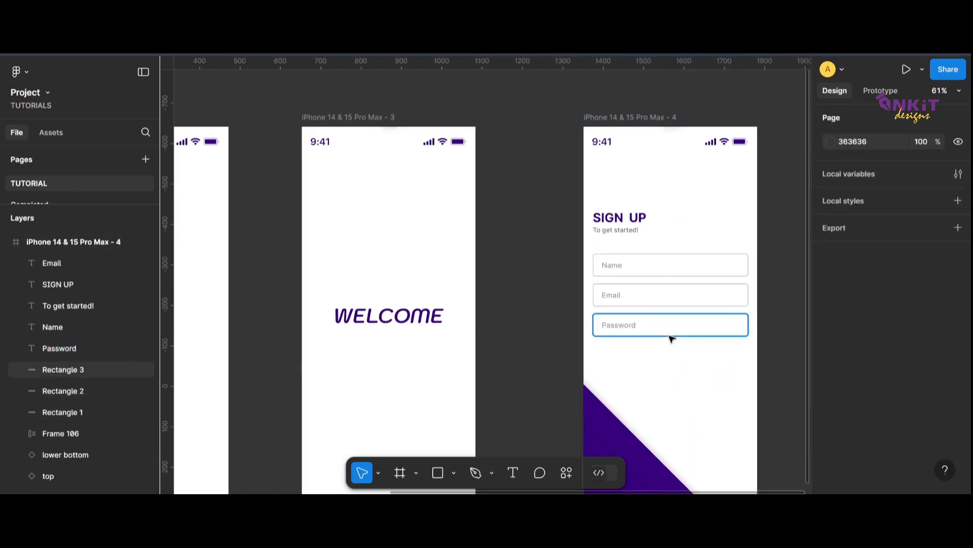
{"action": "left_click", "coordinate": [637, 328], "text": "shift"}
{"action": "left_click_drag", "start_coordinate": [695, 326], "coordinate": [696, 371]}
{"action": "key", "text": "Escape"}
{"action": "left_click", "coordinate": [618, 369]}
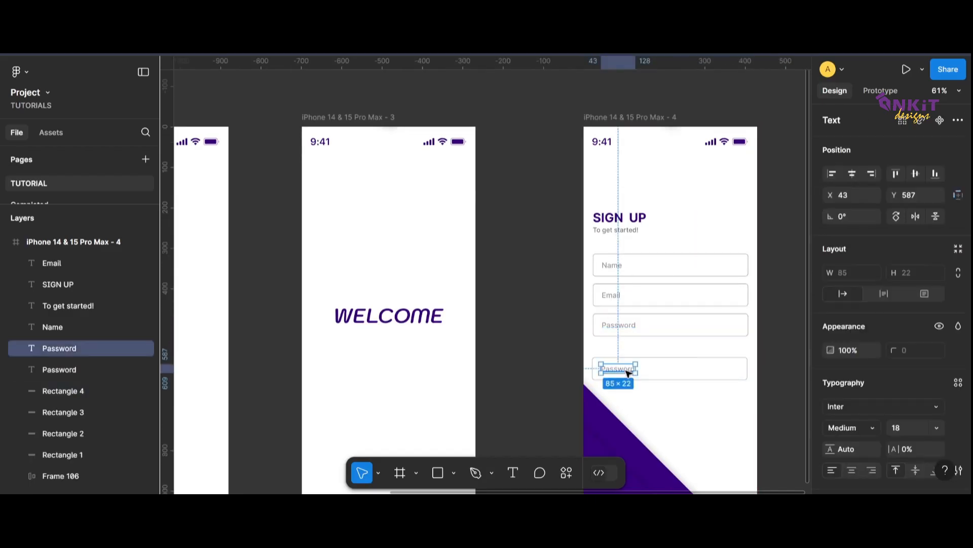
{"action": "left_click", "coordinate": [851, 173]}
Step: Give the copied rectangle below the Password field a solid dark purple 260782 fill and remove its stroke
{"action": "left_click", "coordinate": [629, 378]}
{"action": "left_click", "coordinate": [830, 412]}
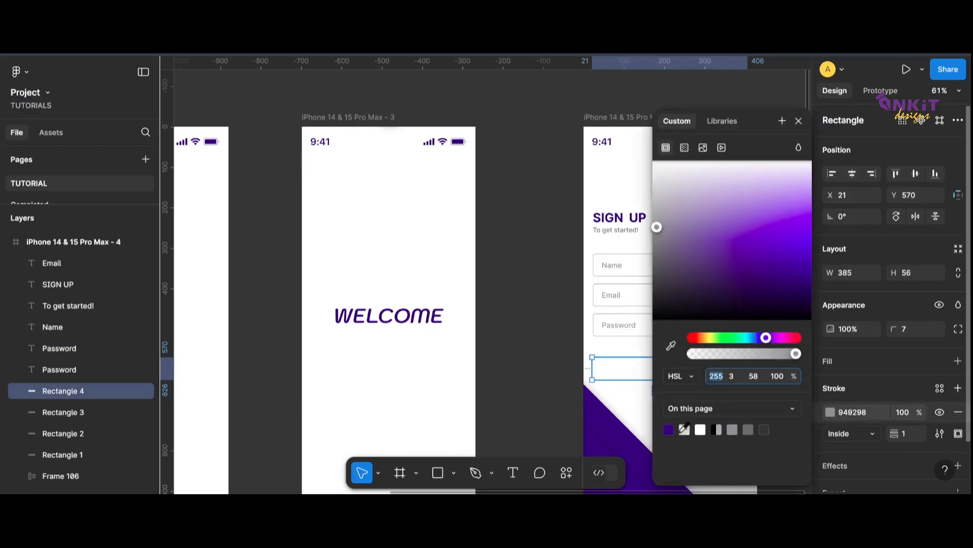
{"action": "left_click", "coordinate": [795, 277]}
{"action": "left_click", "coordinate": [958, 361]}
{"action": "left_click", "coordinate": [831, 385]}
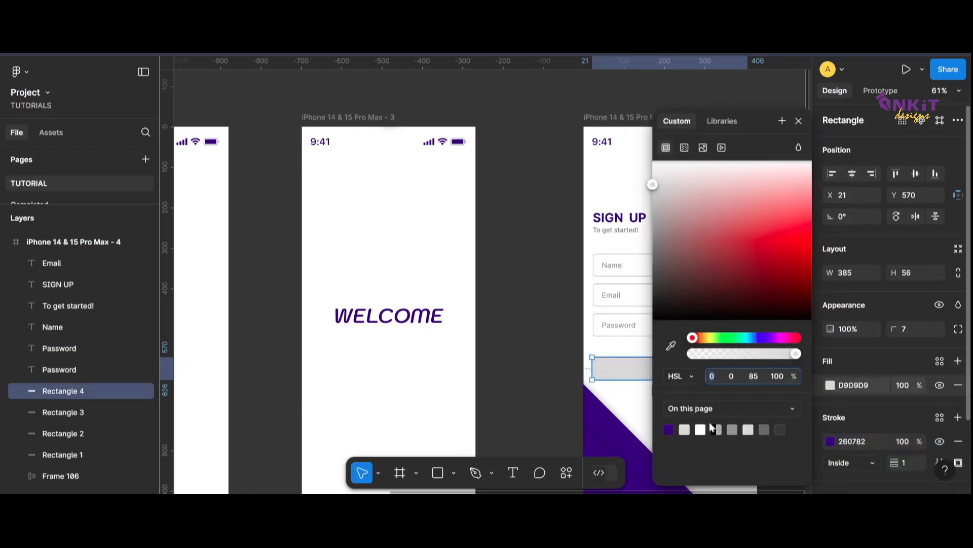
{"action": "left_click", "coordinate": [669, 430]}
{"action": "left_click", "coordinate": [959, 384]}
{"action": "left_click", "coordinate": [958, 361]}
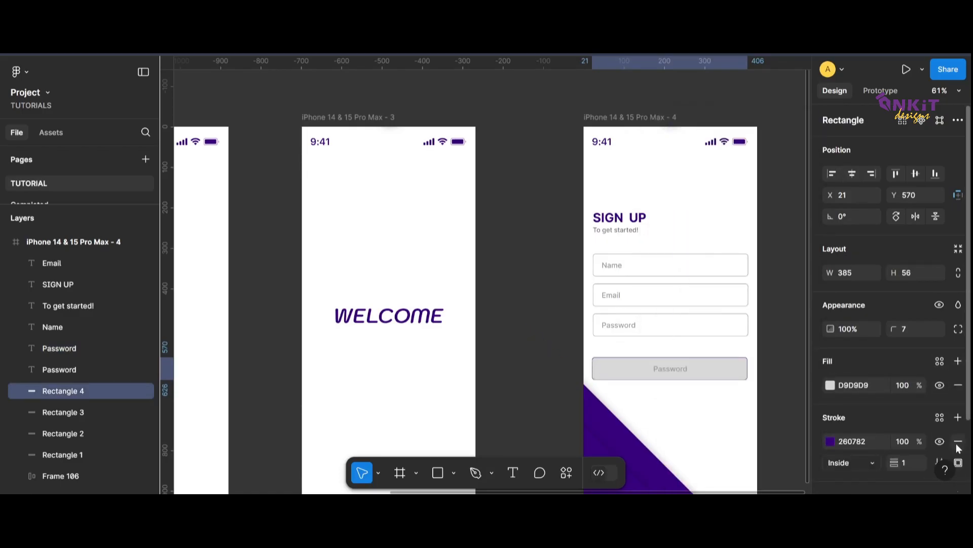
{"action": "left_click", "coordinate": [957, 442]}
{"action": "left_click", "coordinate": [831, 386]}
{"action": "left_click", "coordinate": [670, 429]}
{"action": "left_click", "coordinate": [532, 380]}
Step: Change the label on the purple button to "Create Account" and centre it horizontally
{"action": "left_click", "coordinate": [668, 369]}
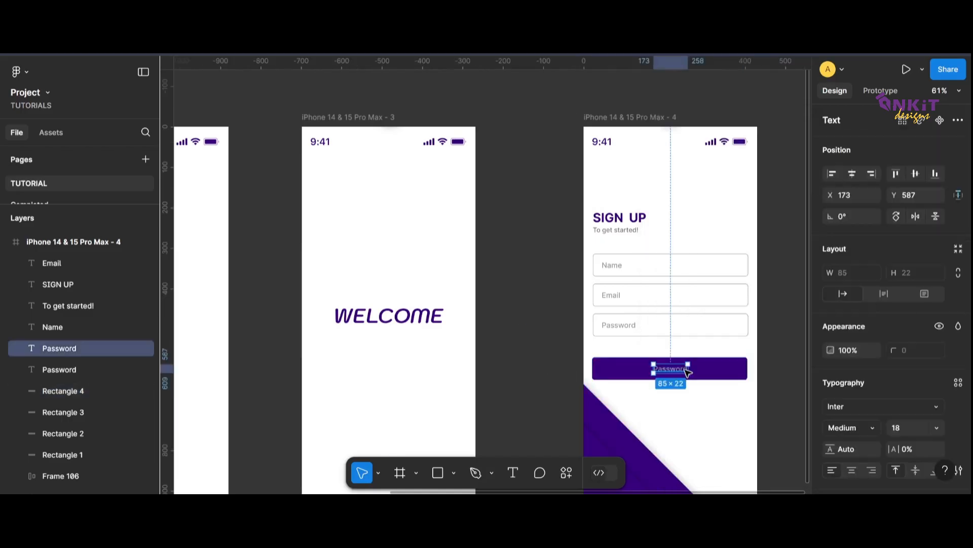
{"action": "double_click", "coordinate": [669, 369]}
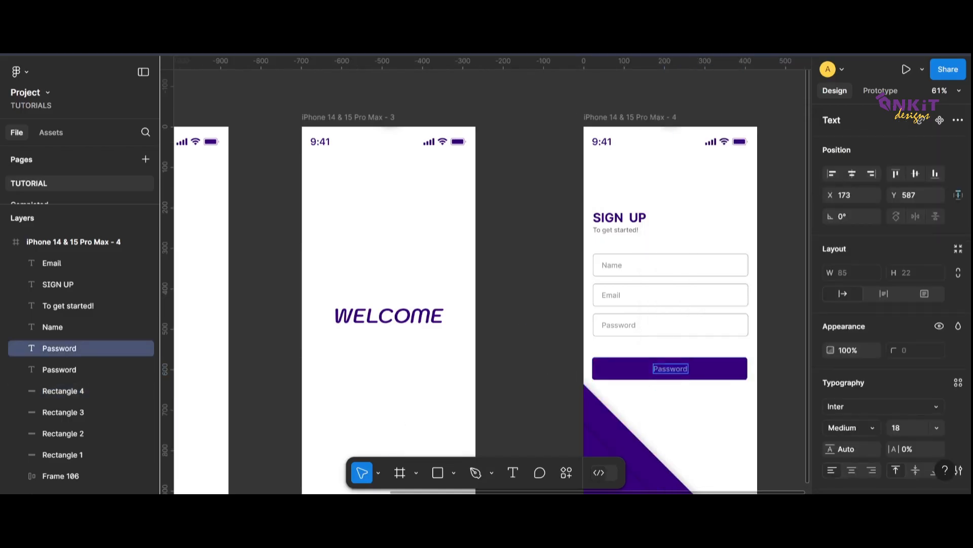
{"action": "type", "text": "Create"}
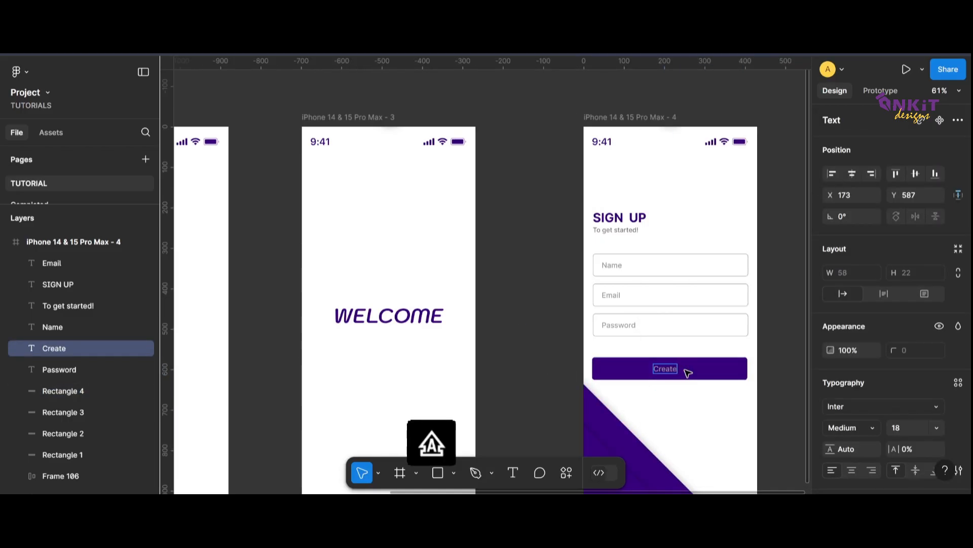
{"action": "type", "text": " Account"}
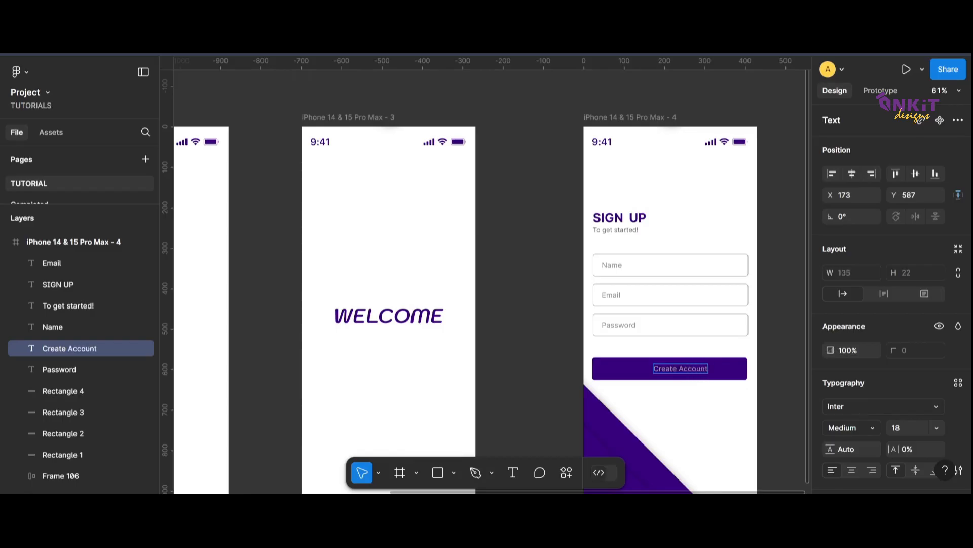
{"action": "left_click", "coordinate": [852, 173]}
Step: Change the fill of the Create Account label to white
{"action": "scroll", "coordinate": [887, 304], "scroll_direction": "down", "scroll_amount": 3}
{"action": "left_click", "coordinate": [830, 393]}
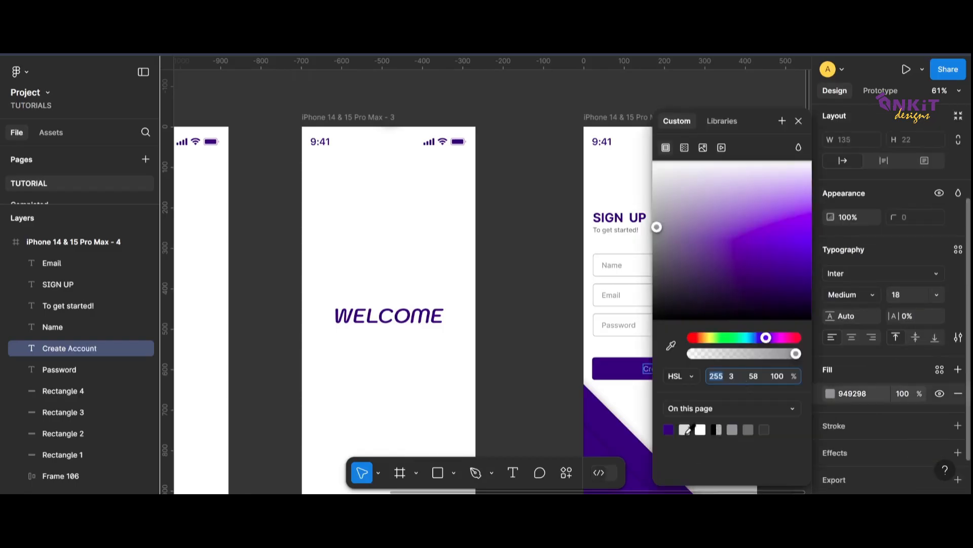
{"action": "left_click_drag", "start_coordinate": [656, 223], "coordinate": [652, 161]}
{"action": "left_click", "coordinate": [521, 257]}
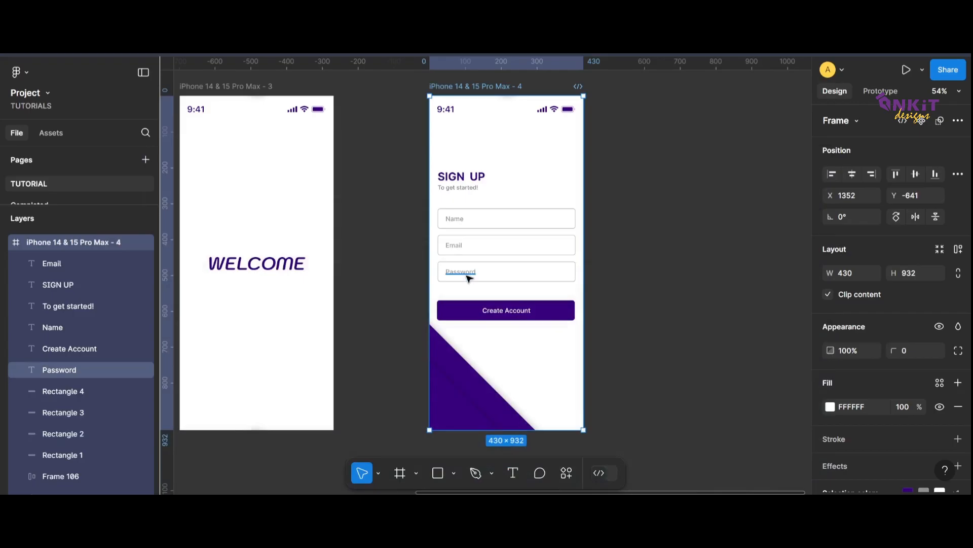
Step: Duplicate the Password label below the button at X 113, Y 689 and change its text to "Already have an account? Log In."
{"action": "left_click", "coordinate": [465, 273]}
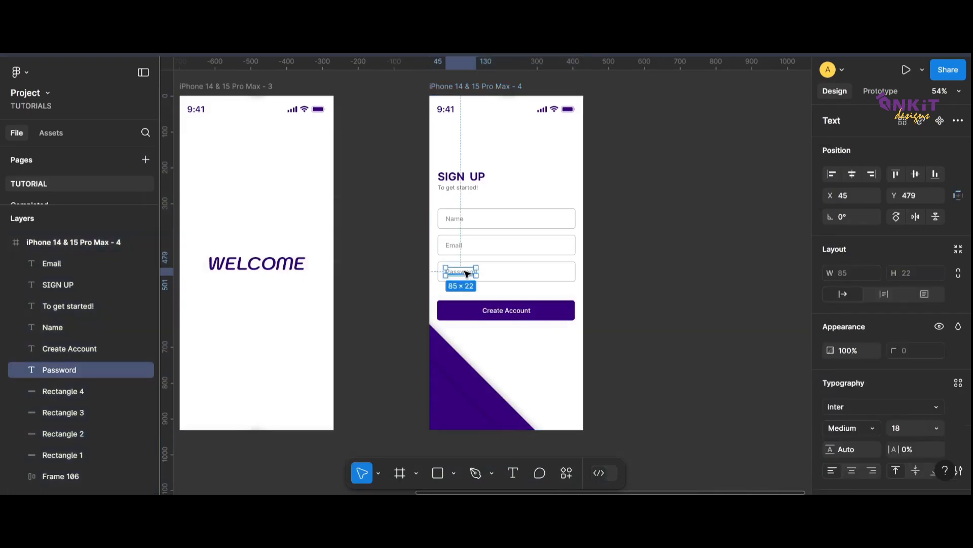
{"action": "left_click_drag", "start_coordinate": [466, 272], "coordinate": [492, 347]}
{"action": "scroll", "coordinate": [487, 348], "scroll_direction": "up", "scroll_amount": 5}
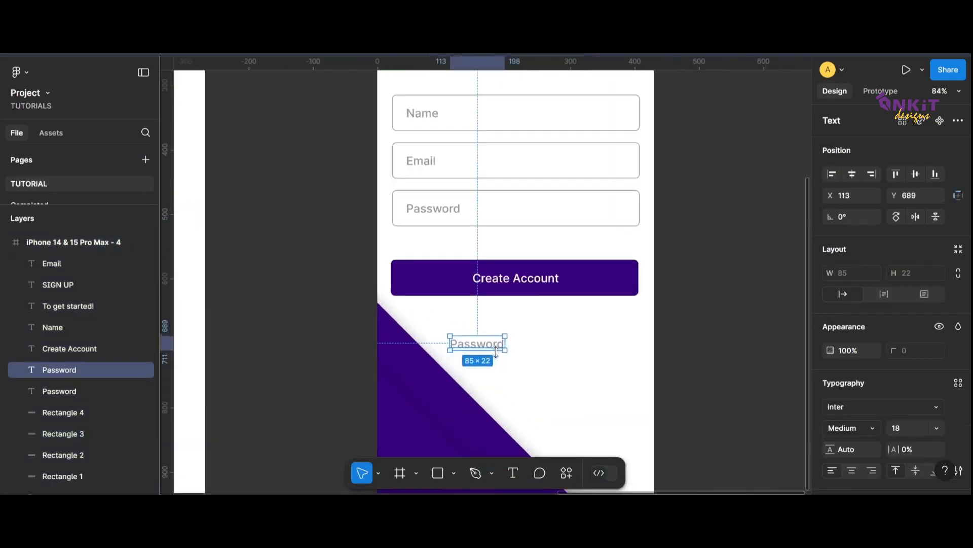
{"action": "key", "text": "Return"}
{"action": "type", "text": "A"}
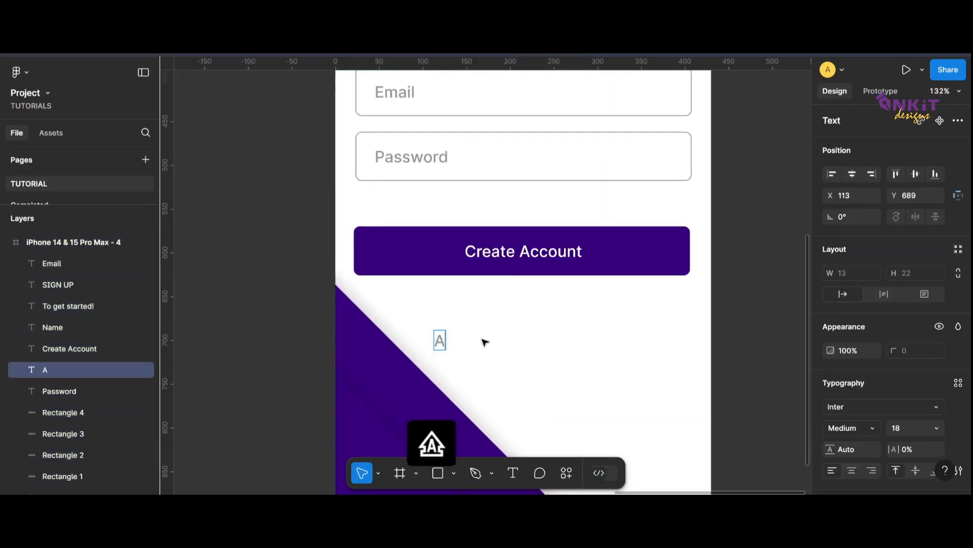
{"action": "type", "text": "lready "}
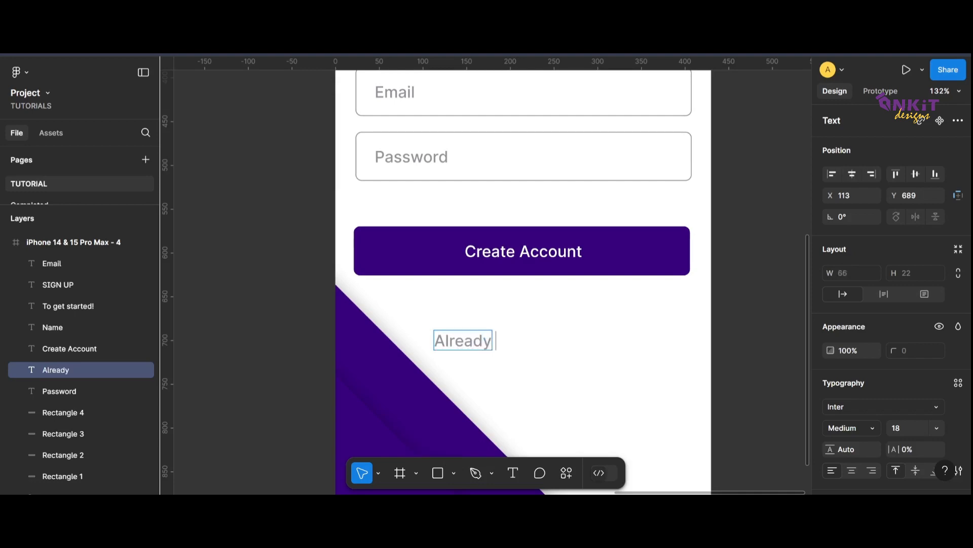
{"action": "type", "text": "have an acco"}
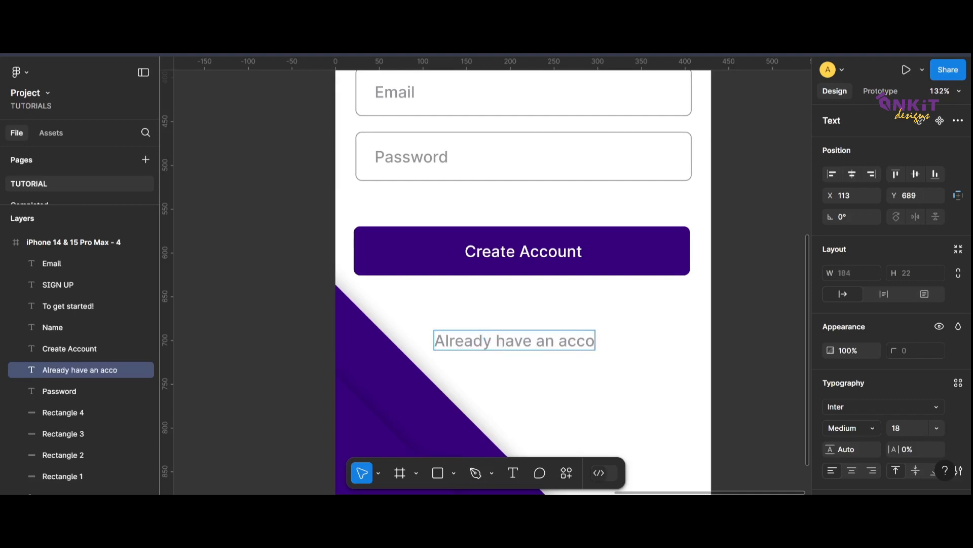
{"action": "type", "text": "unt?"}
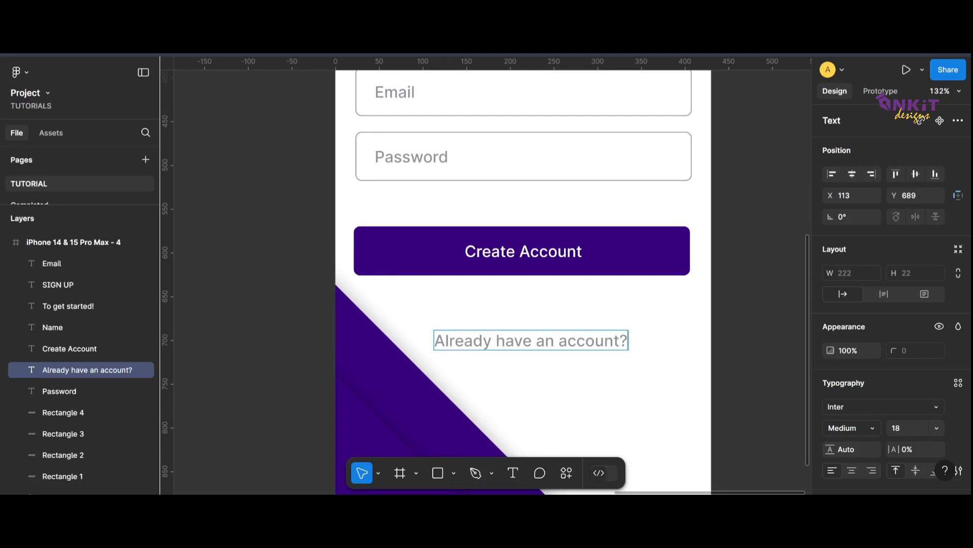
{"action": "key", "text": "Caps_Lock"}
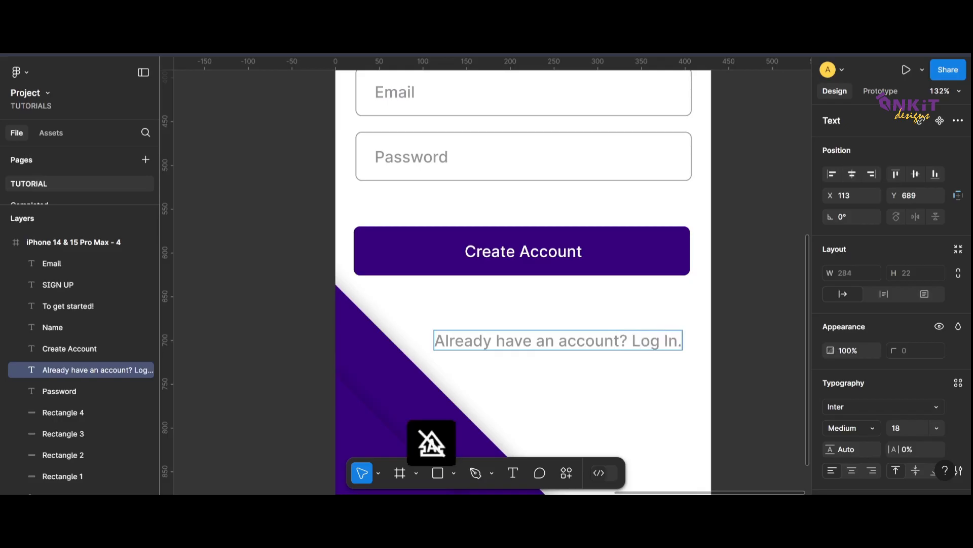
Step: Colour only the words "Log In" in the account line dark purple 260782
{"action": "left_click_drag", "start_coordinate": [633, 340], "coordinate": [683, 341]}
{"action": "key", "text": "Escape"}
{"action": "double_click", "coordinate": [649, 343]}
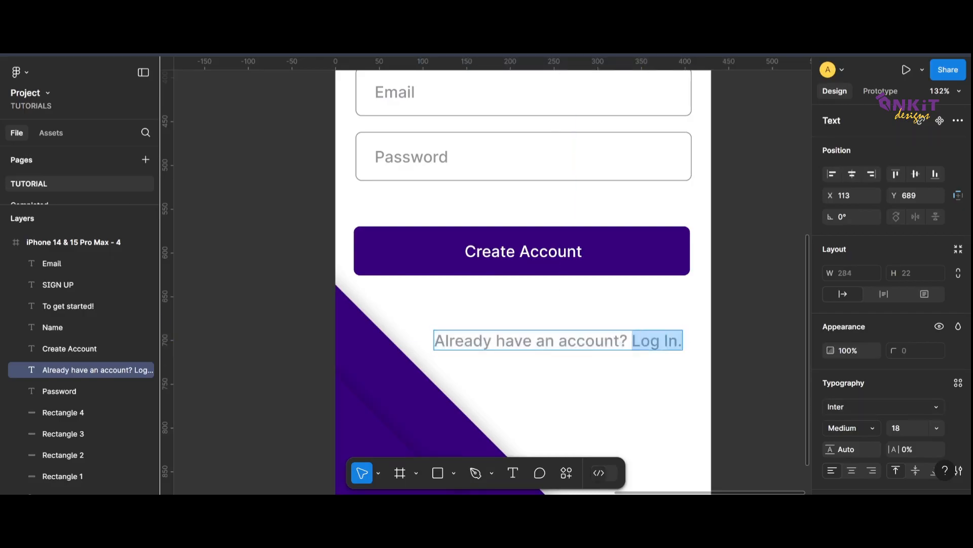
{"action": "scroll", "coordinate": [839, 461], "scroll_direction": "down", "scroll_amount": 3}
{"action": "left_click", "coordinate": [828, 391]}
{"action": "left_click", "coordinate": [669, 429]}
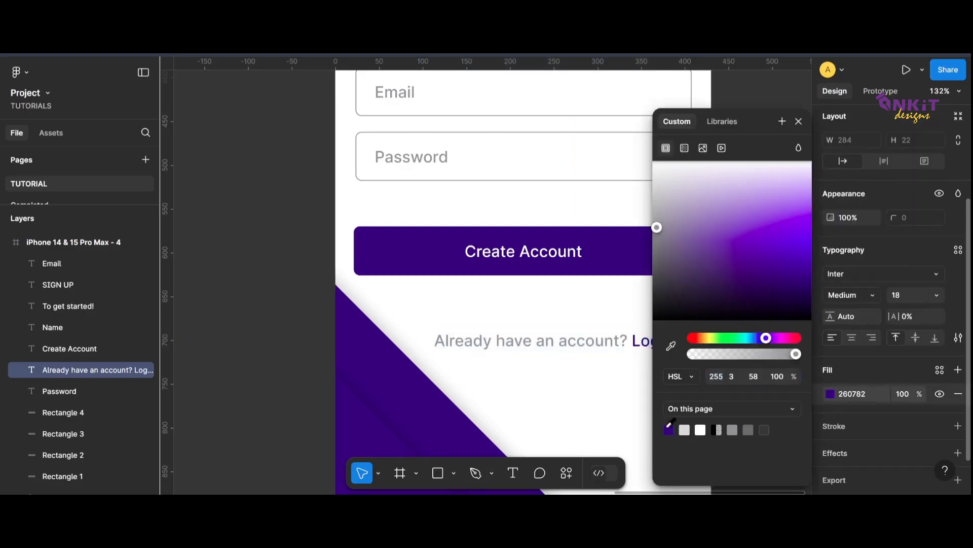
{"action": "key", "text": "Escape"}
{"action": "key", "text": "Escape"}
Step: Set the font weight of the whole "Already have an account? Log In." line to Regular
{"action": "key", "text": "Return"}
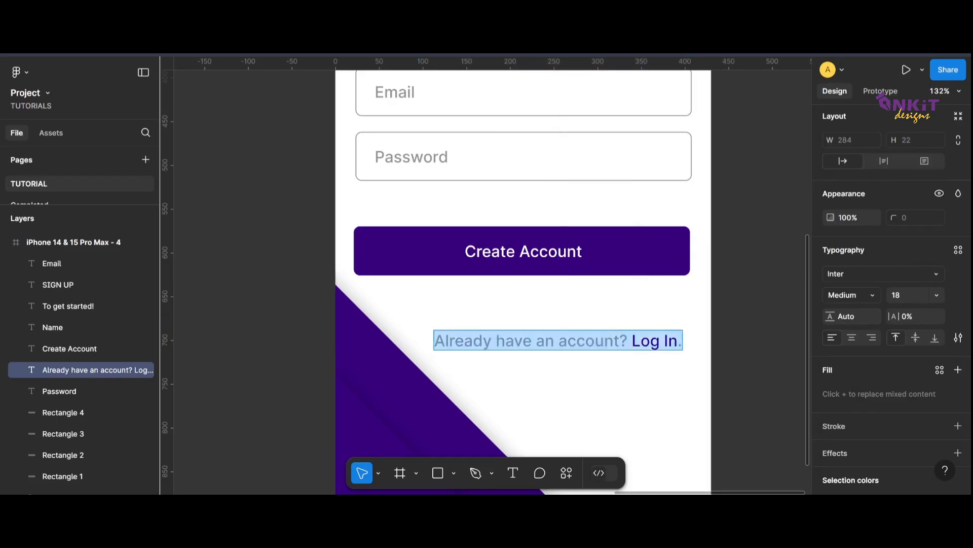
{"action": "left_click", "coordinate": [849, 295]}
{"action": "left_click", "coordinate": [860, 215]}
{"action": "key", "text": "Escape"}
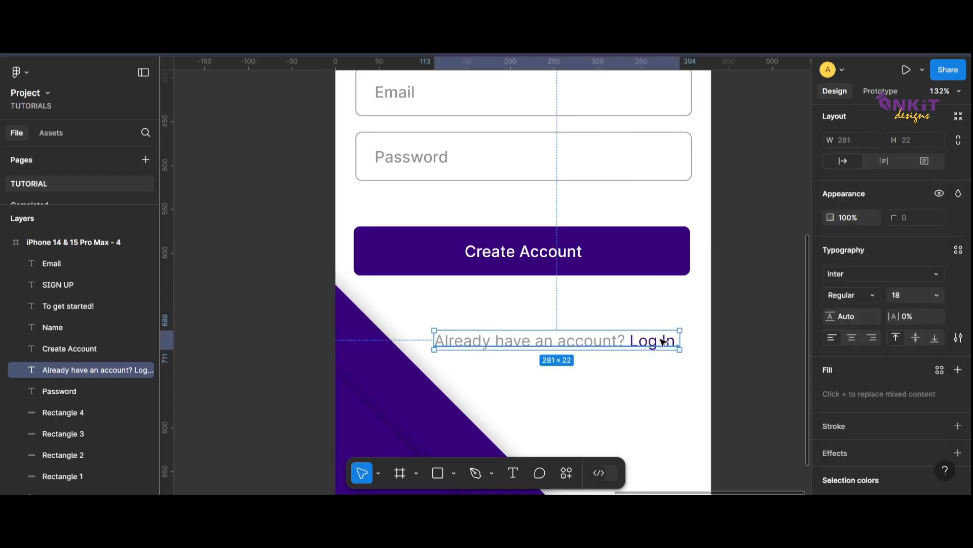
Step: Move the account line up close beneath the Create Account button and set its font size to 16
{"action": "left_click_drag", "start_coordinate": [662, 343], "coordinate": [638, 321]}
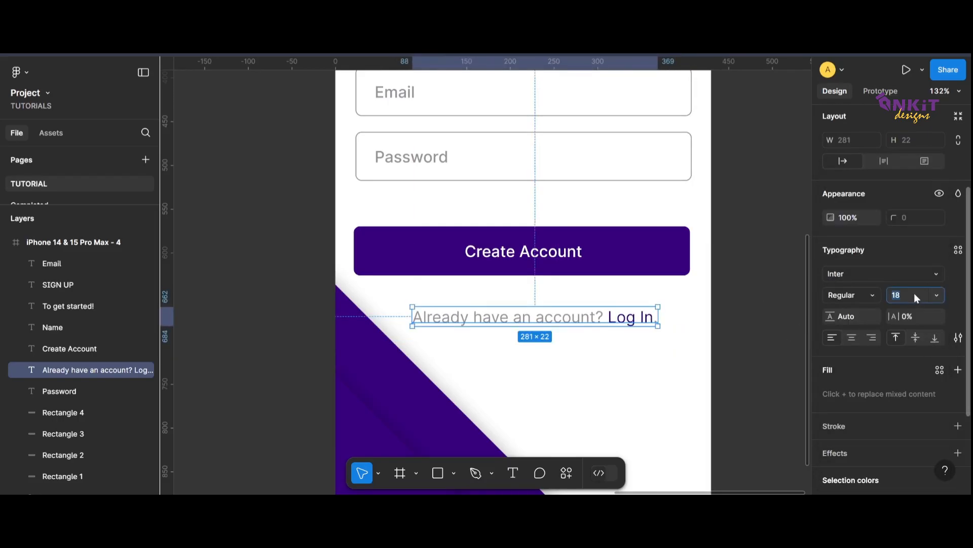
{"action": "type", "text": "16"}
{"action": "key", "text": "Return"}
{"action": "left_click", "coordinate": [644, 359]}
{"action": "left_click", "coordinate": [587, 323]}
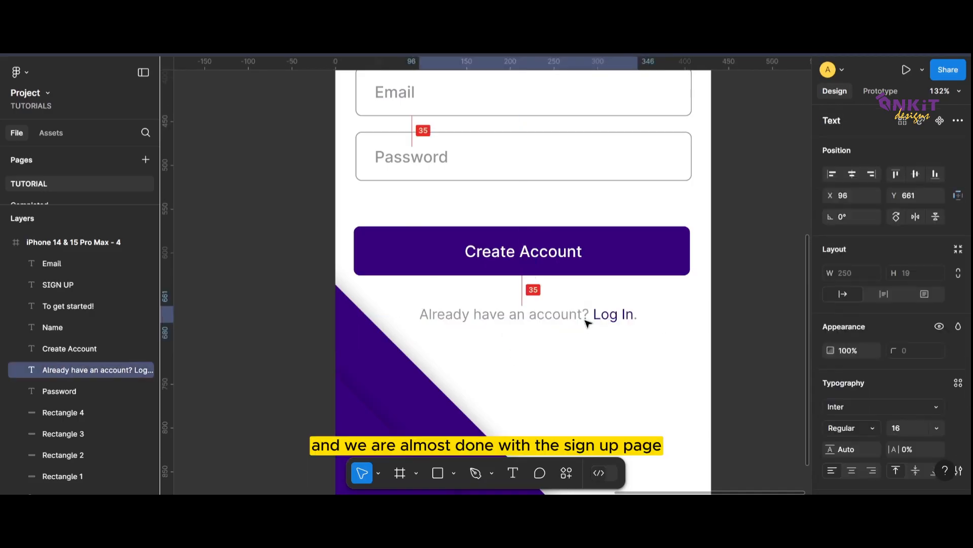
{"action": "left_click_drag", "start_coordinate": [587, 323], "coordinate": [590, 312]}
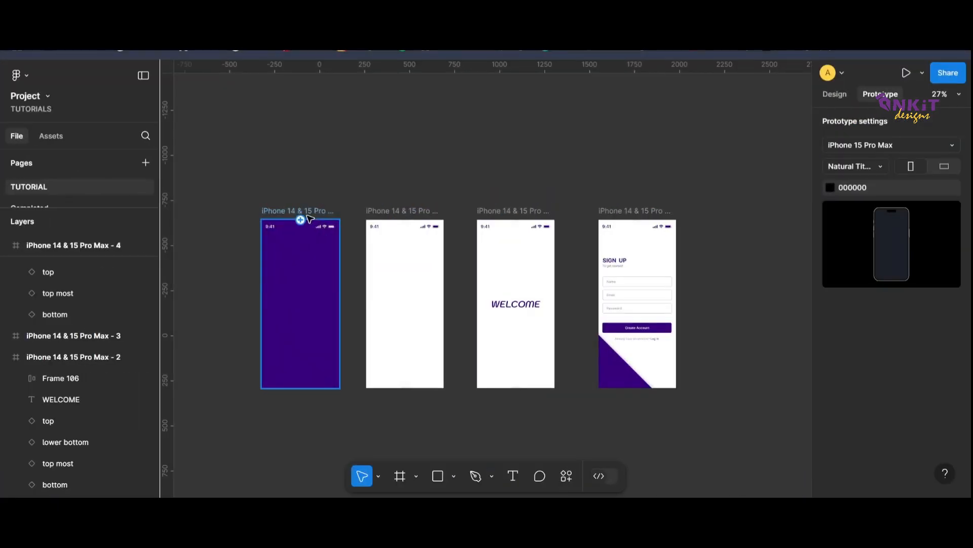
Step: Connect the first iPhone frame to the second with a Smart animate interaction triggered after a delay of 1 ms
{"action": "left_click", "coordinate": [310, 219]}
{"action": "left_click_drag", "start_coordinate": [339, 303], "coordinate": [376, 269]}
{"action": "left_click_drag", "start_coordinate": [399, 215], "coordinate": [383, 281]}
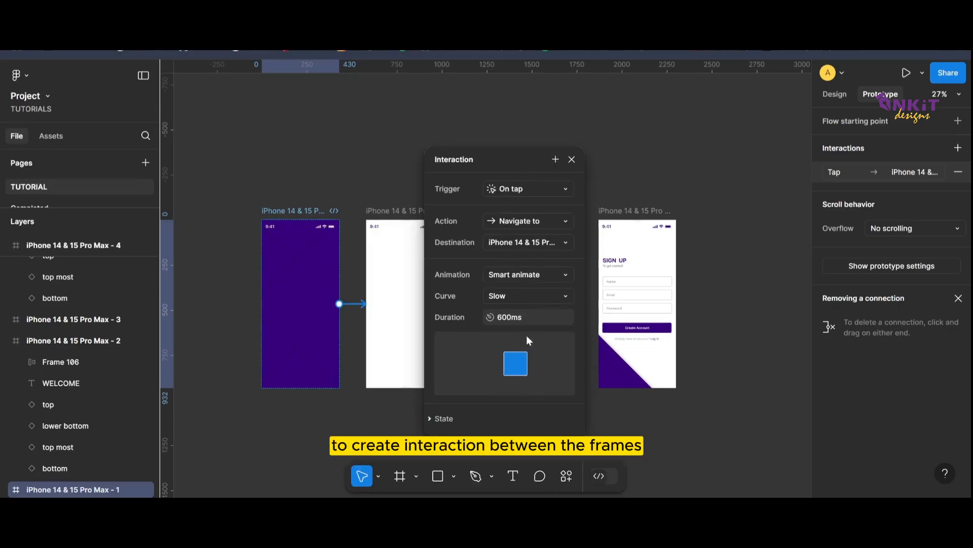
{"action": "left_click", "coordinate": [555, 190]}
{"action": "left_click", "coordinate": [539, 354]}
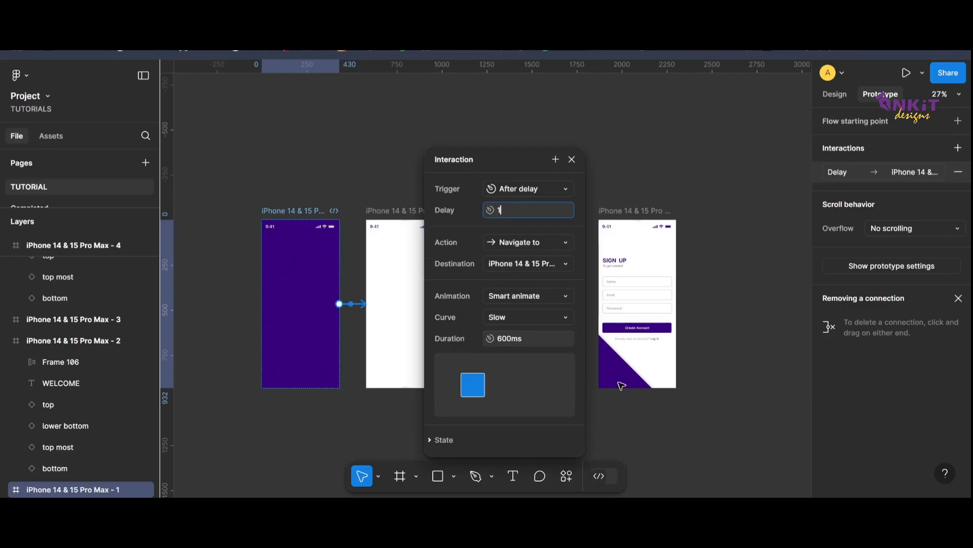
{"action": "left_click", "coordinate": [649, 415]}
Step: Connect the second iPhone frame to the third with a Smart animate interaction triggered after a 1 ms delay
{"action": "left_click", "coordinate": [400, 209]}
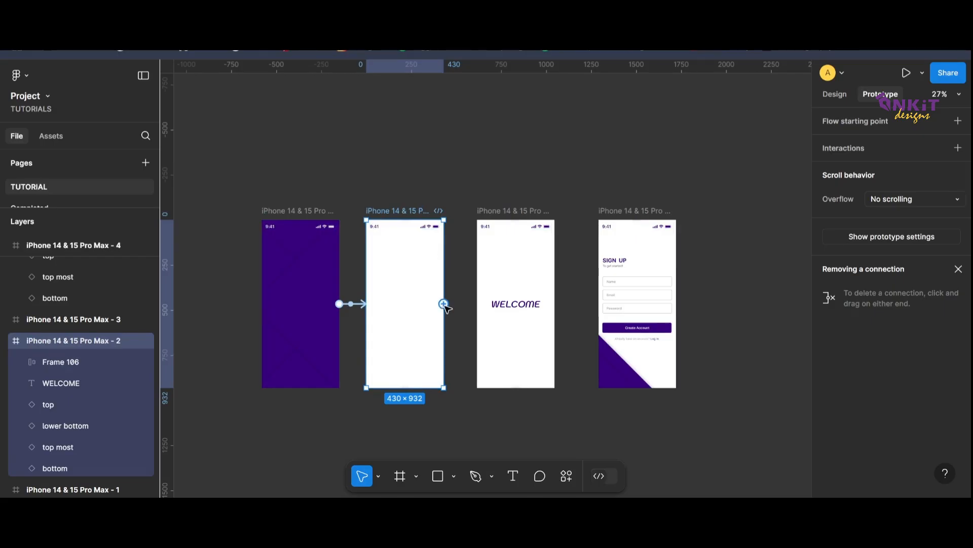
{"action": "left_click_drag", "start_coordinate": [444, 305], "coordinate": [497, 305]}
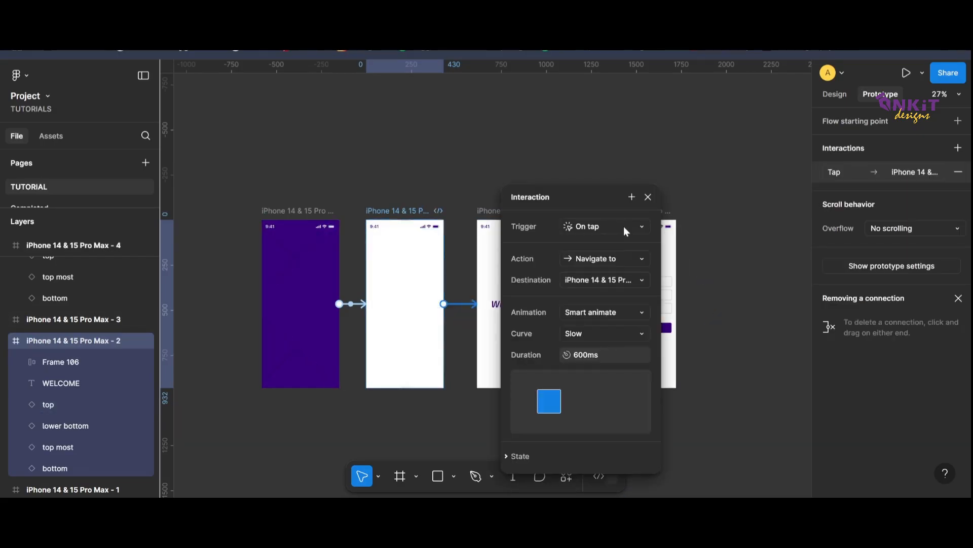
{"action": "left_click", "coordinate": [625, 229]}
{"action": "left_click", "coordinate": [597, 394]}
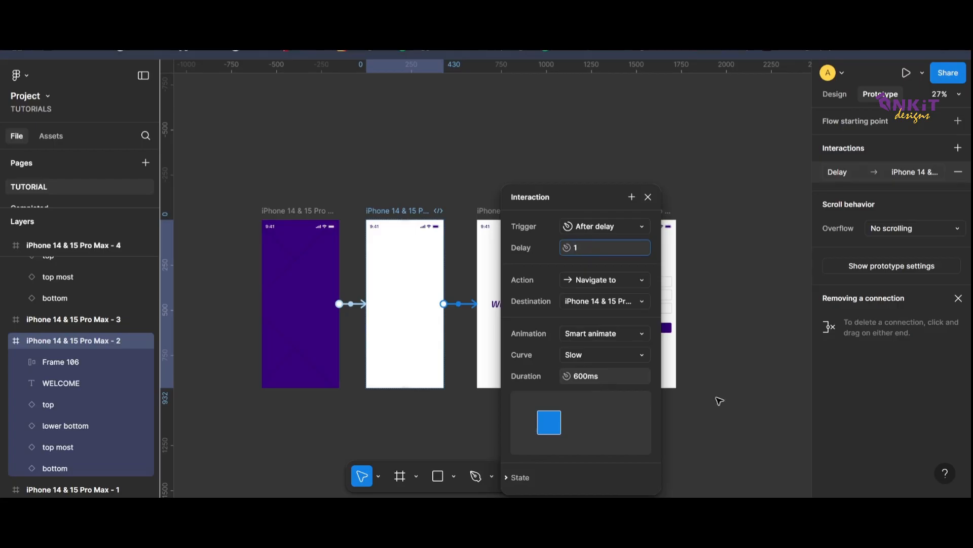
{"action": "left_click", "coordinate": [702, 248]}
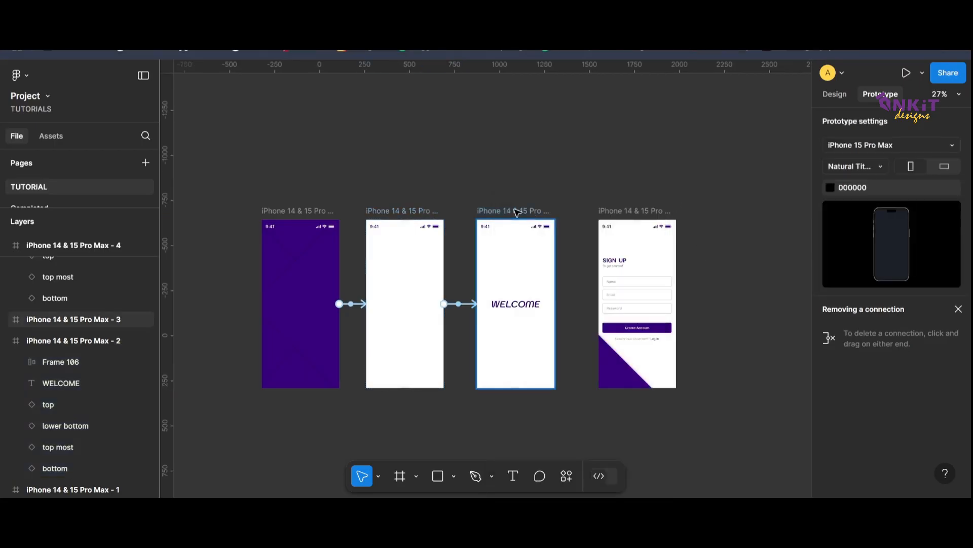
Step: Connect the WELCOME frame to the sign-up frame and set the interaction's trigger to After delay with a 1 ms delay
{"action": "left_click", "coordinate": [517, 212]}
{"action": "left_click_drag", "start_coordinate": [555, 304], "coordinate": [653, 168]}
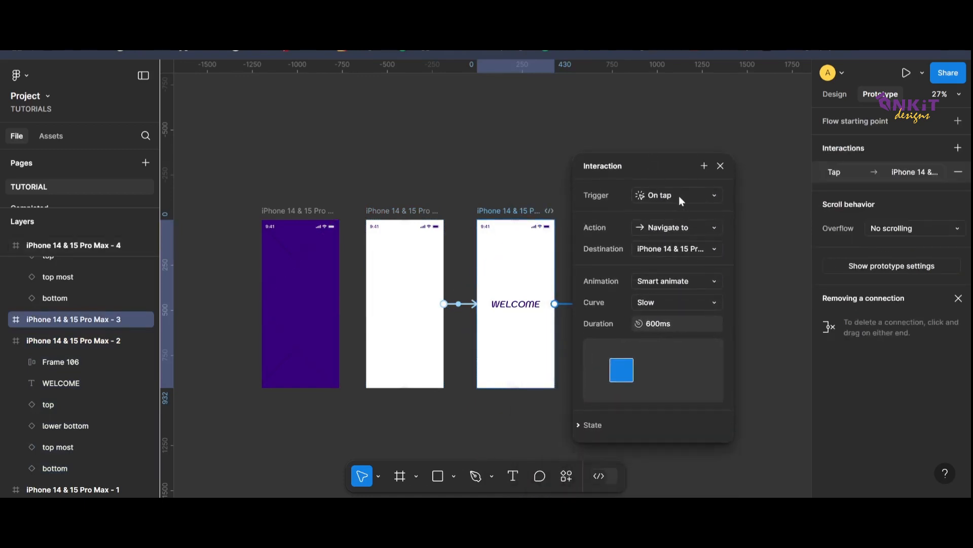
{"action": "left_click", "coordinate": [743, 195]}
{"action": "left_click", "coordinate": [583, 302]}
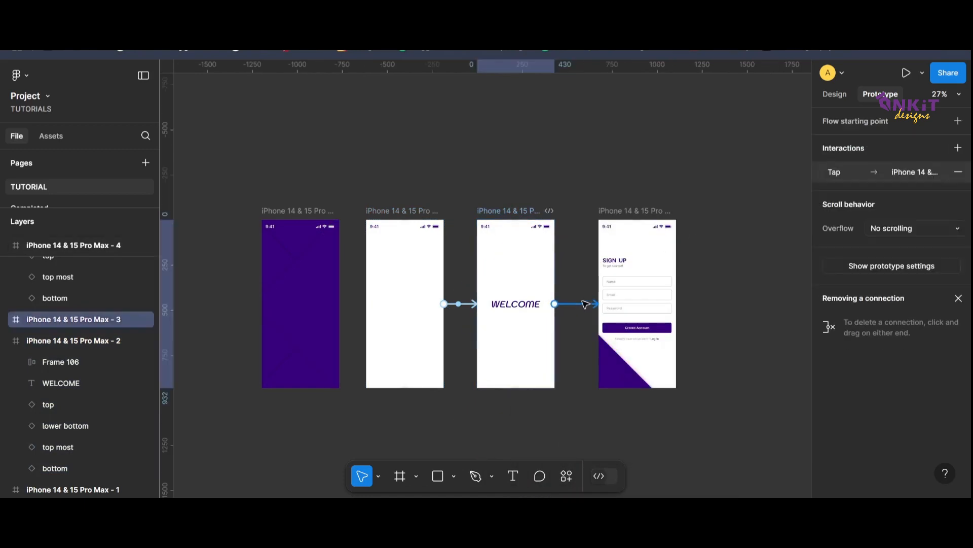
{"action": "left_click", "coordinate": [586, 303]}
{"action": "left_click_drag", "start_coordinate": [604, 337], "coordinate": [669, 173]}
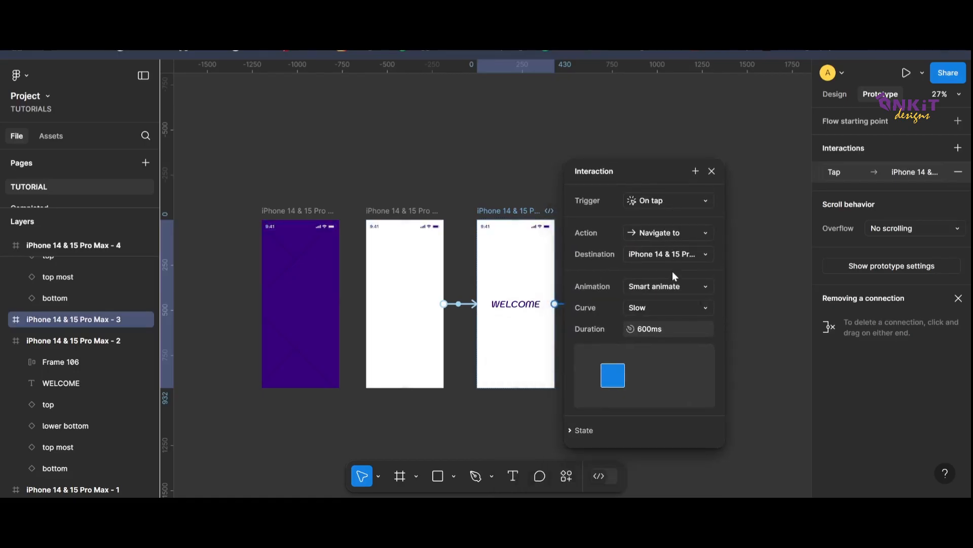
{"action": "left_click", "coordinate": [706, 201]}
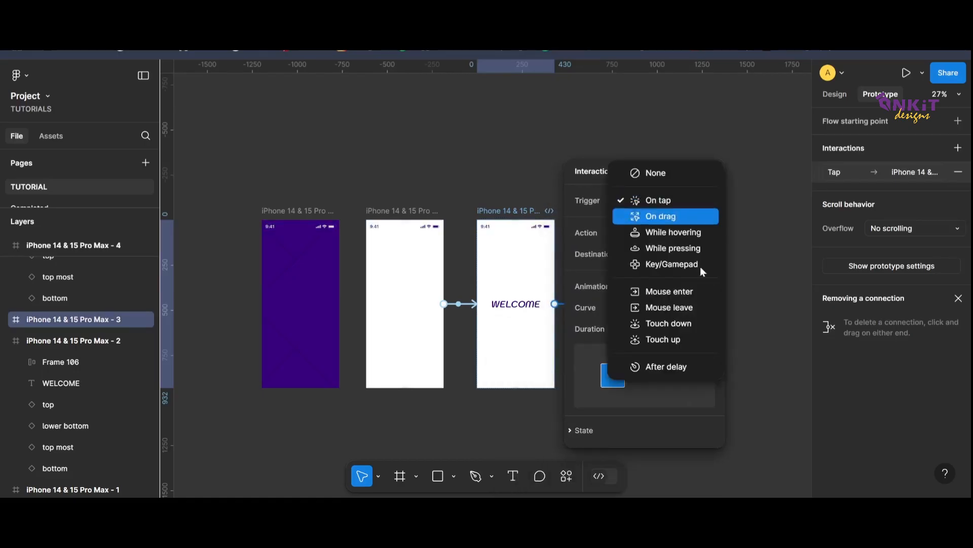
{"action": "left_click", "coordinate": [689, 364]}
{"action": "left_click", "coordinate": [659, 227]}
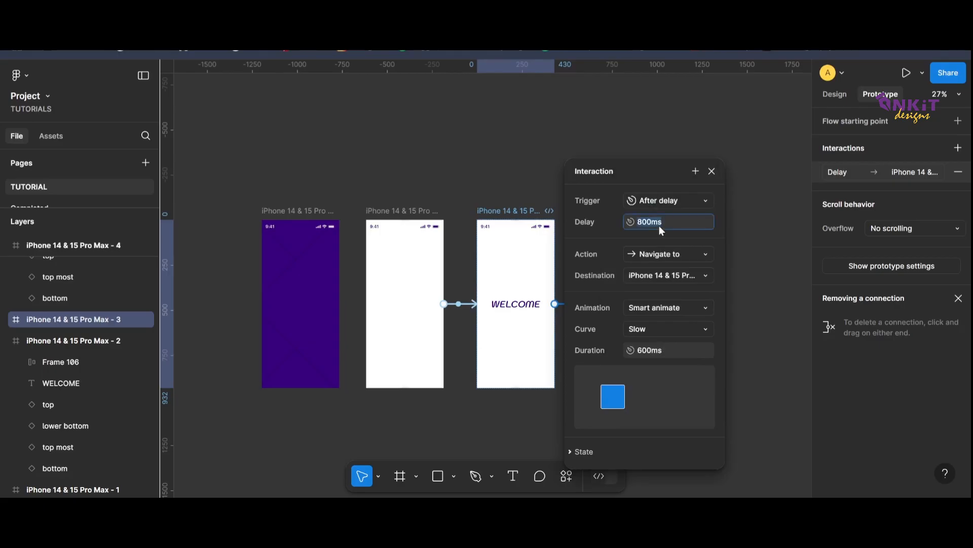
Step: Set the curve of the WELCOME-to-sign-up animation to Gentle and its duration to 700 ms
{"action": "left_click", "coordinate": [667, 329]}
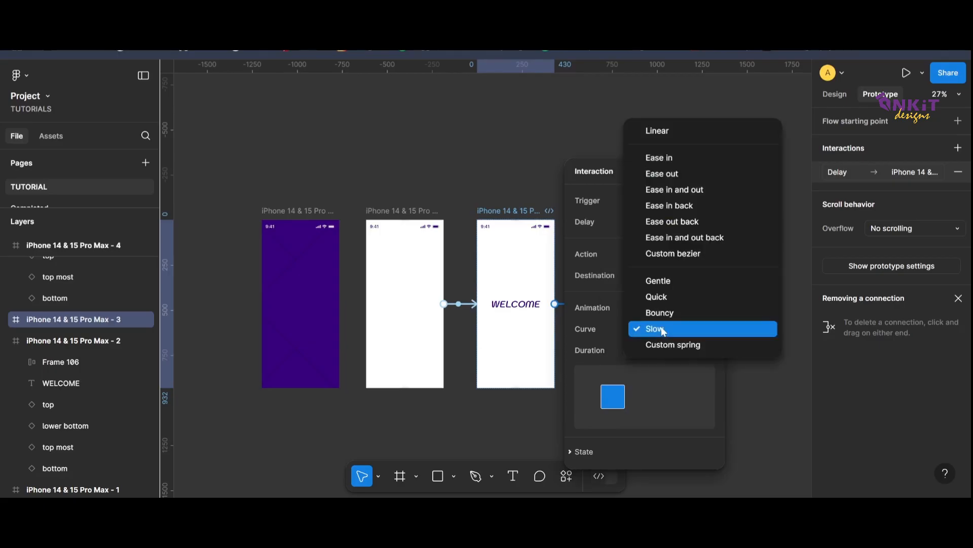
{"action": "left_click", "coordinate": [668, 281]}
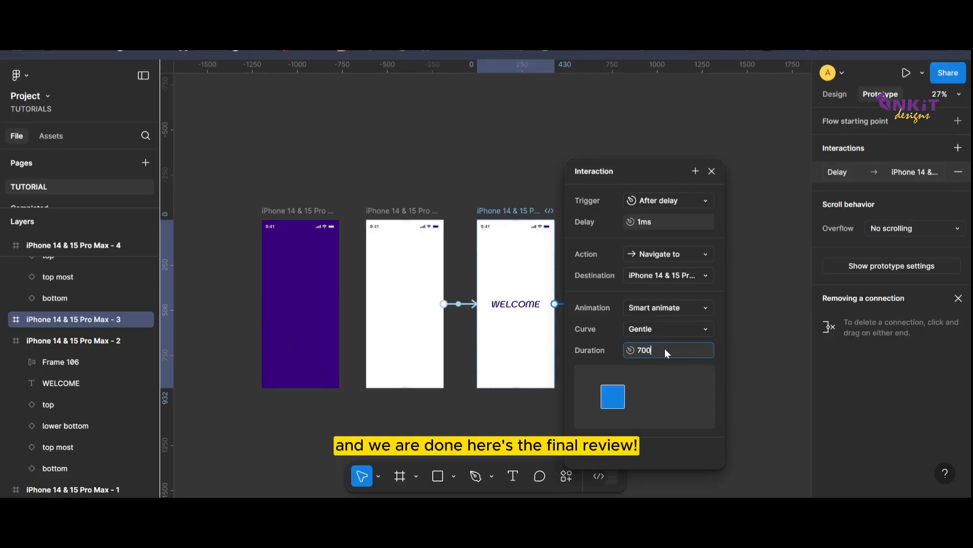
{"action": "left_click", "coordinate": [755, 389]}
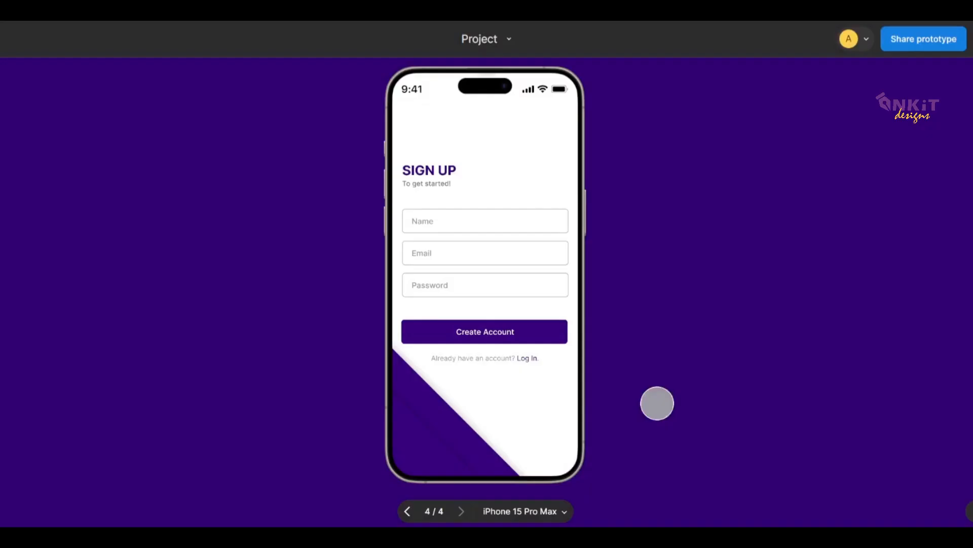